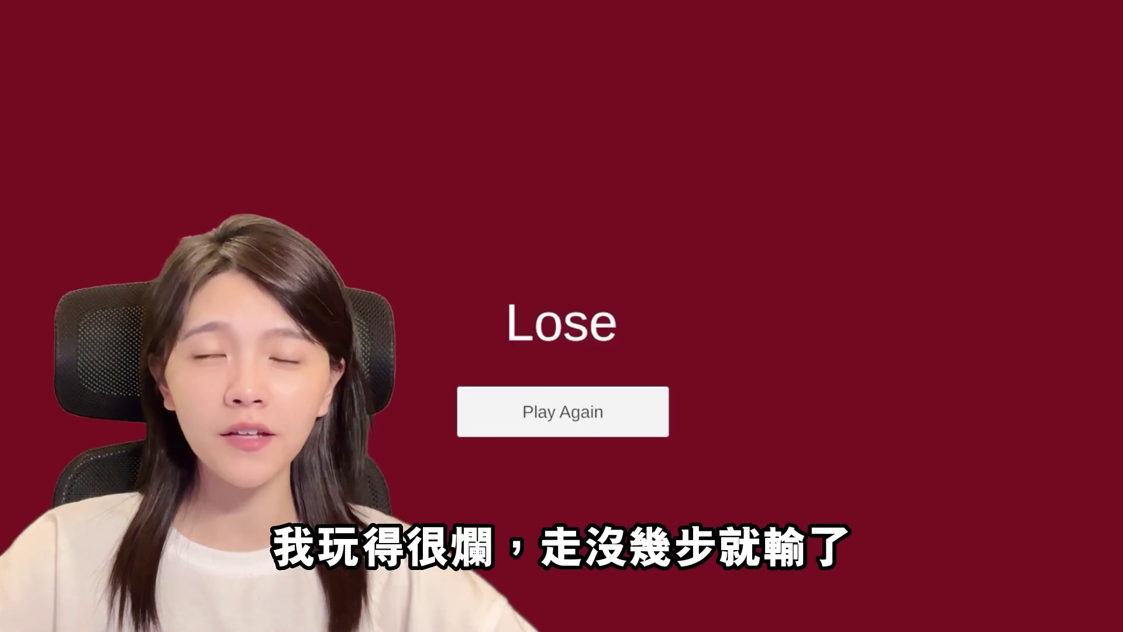
Restart the game after losing and dodge the falling barrels with the arrow keys.
left_click(591, 399)
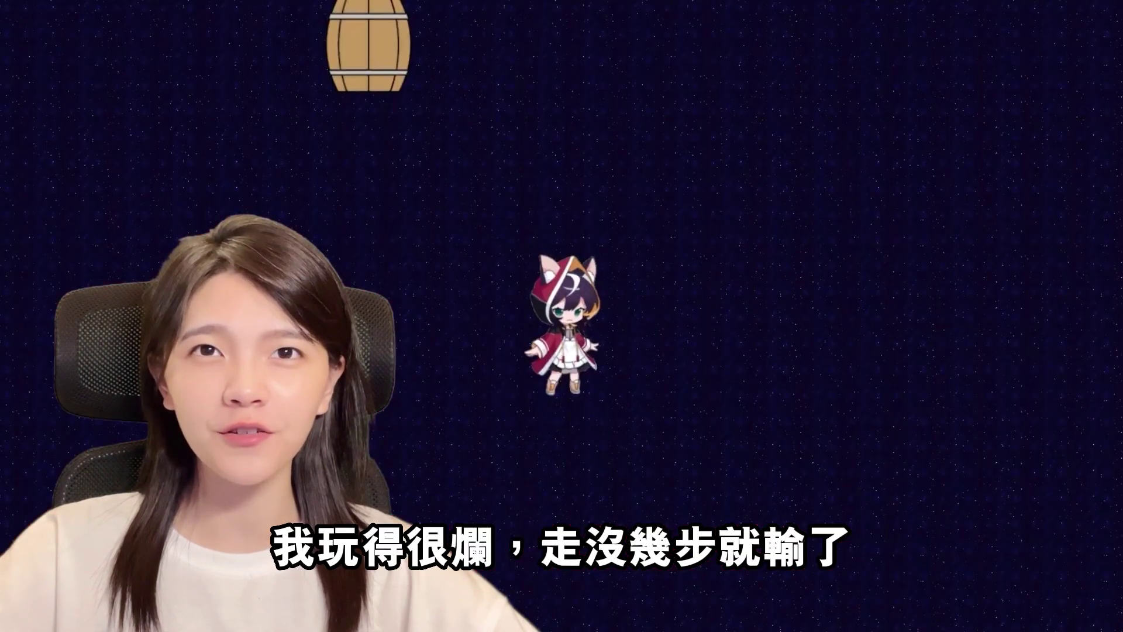
key("Down")
key("Left")
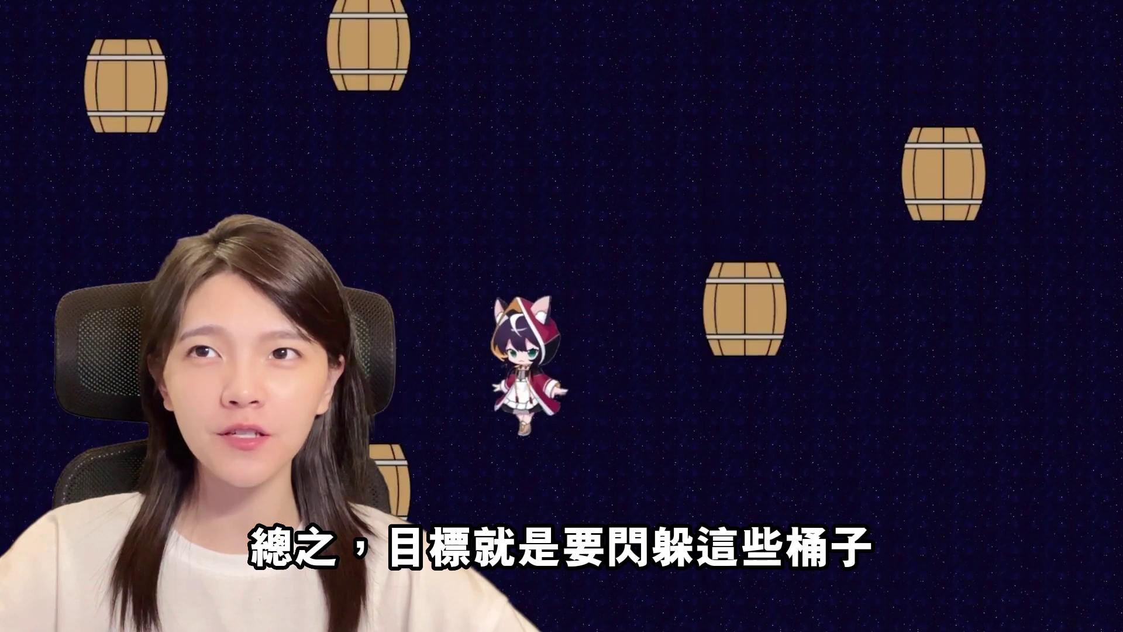
key("Left")
key("Right")
key("Right")
key("Down")
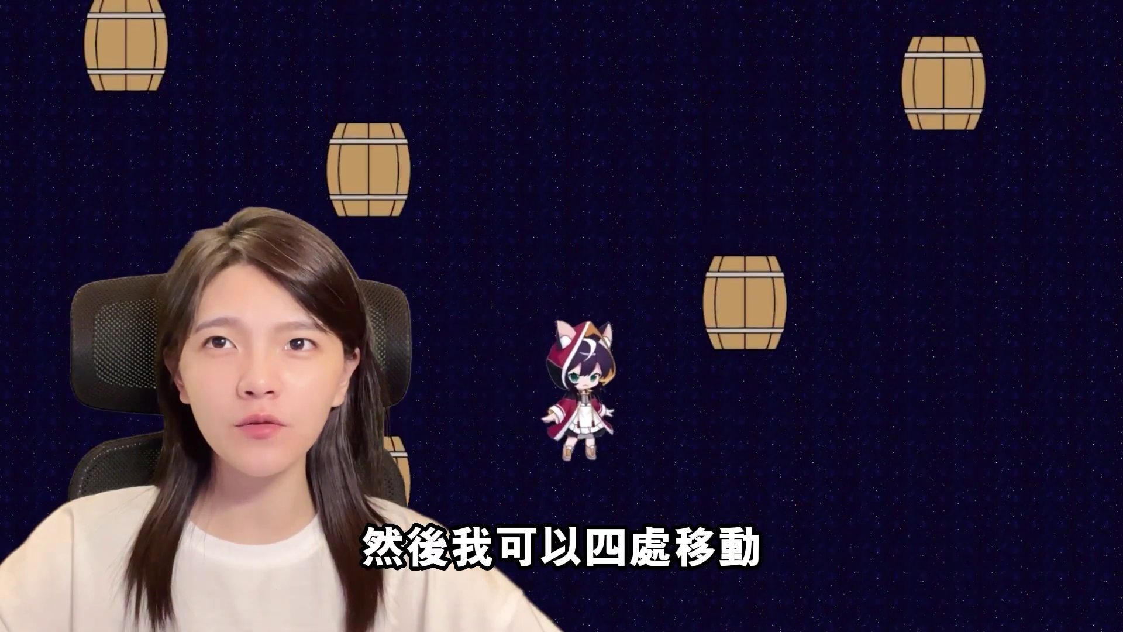
key("Down")
key("Right")
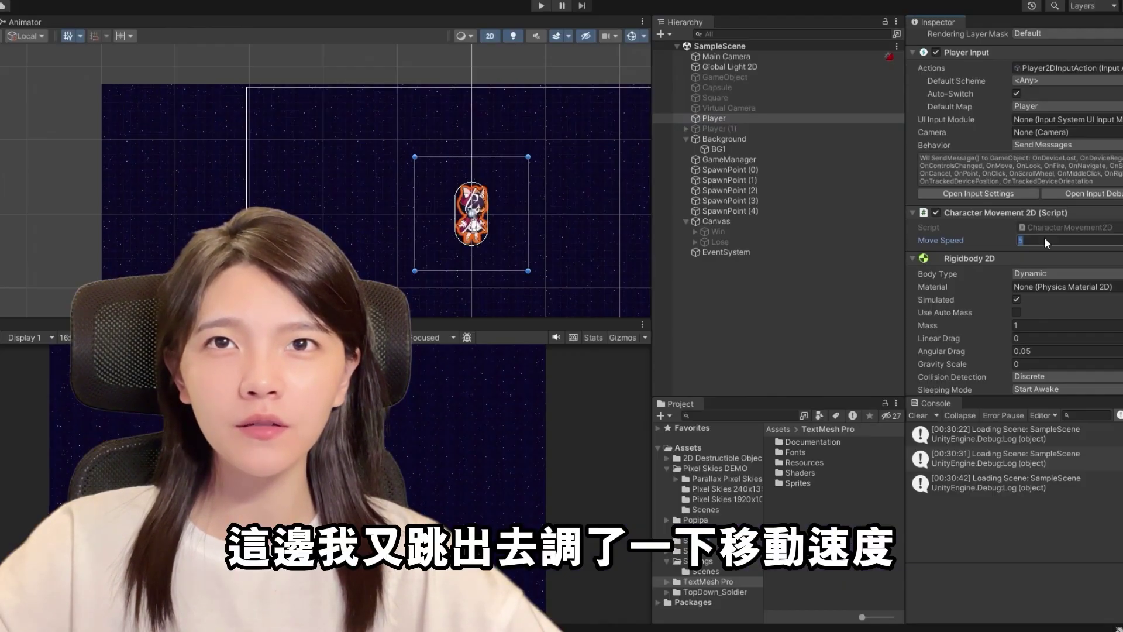
Set the Character Movement 2D Move Speed to 20 and try the faster character.
type("20")
key("Return")
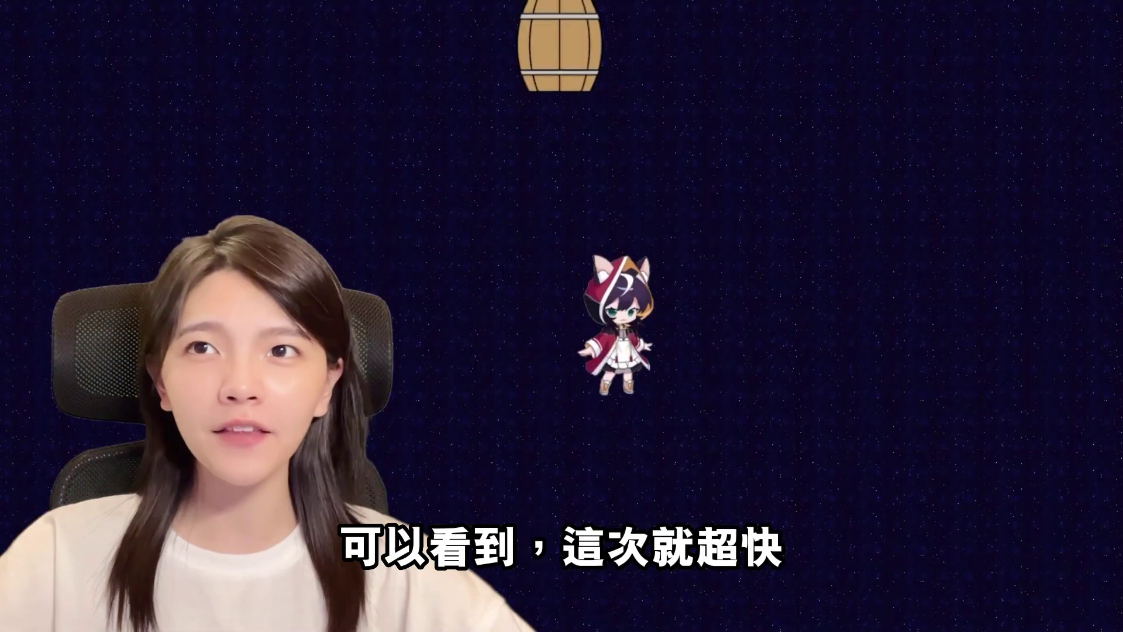
key("Right")
key("Down")
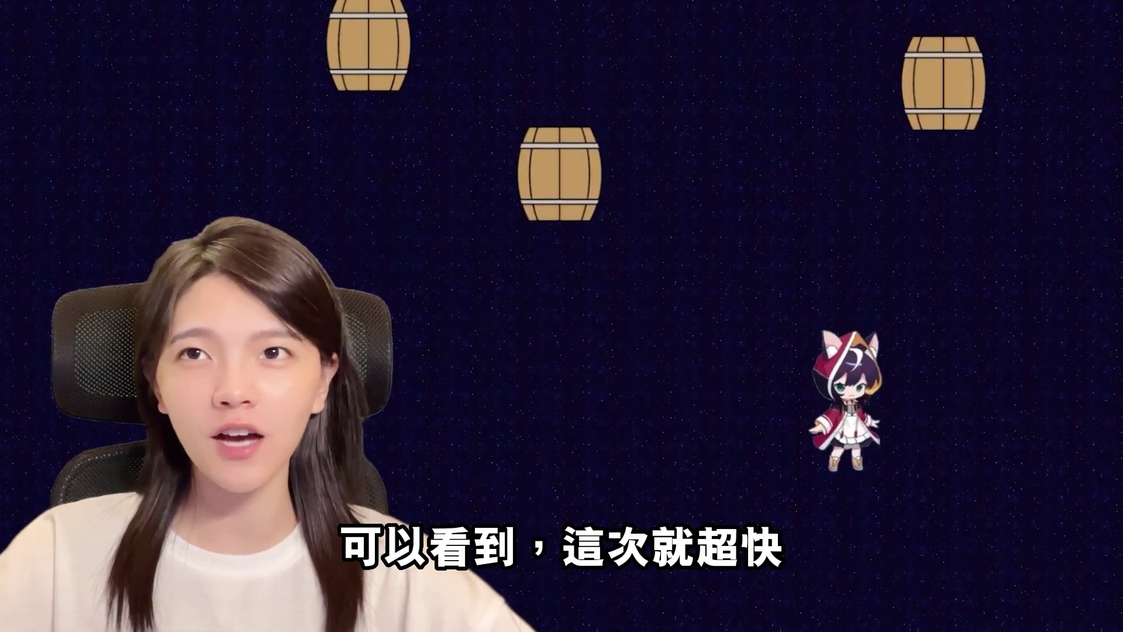
key("Left")
Keep dodging the barrels until the Win screen appears.
key("Down")
key("Up")
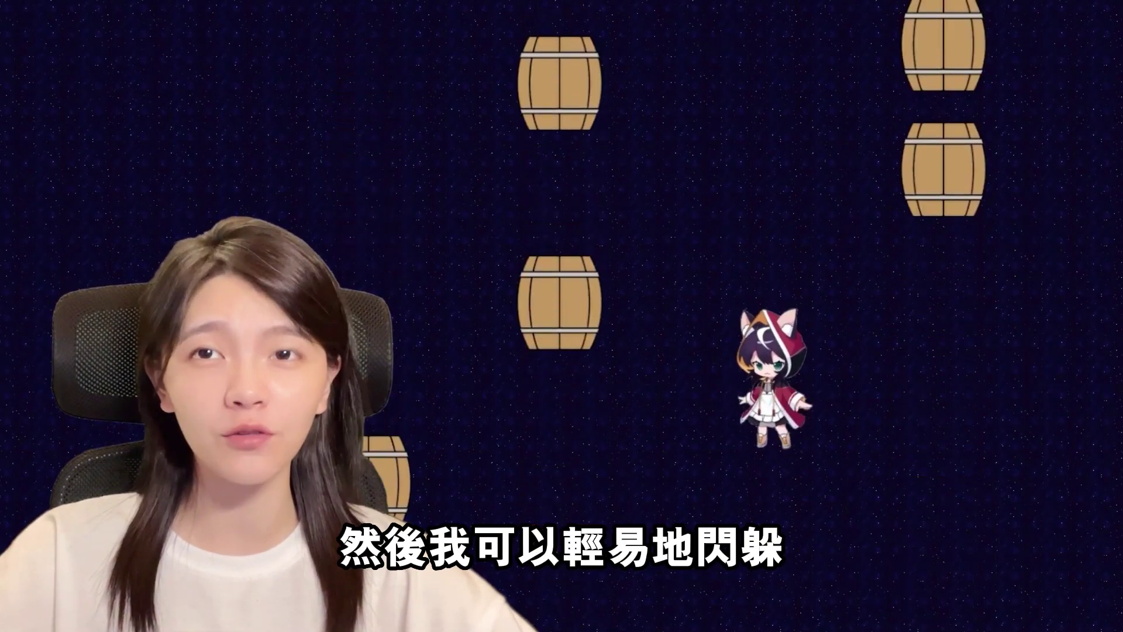
key("Left")
key("Right")
key("Left")
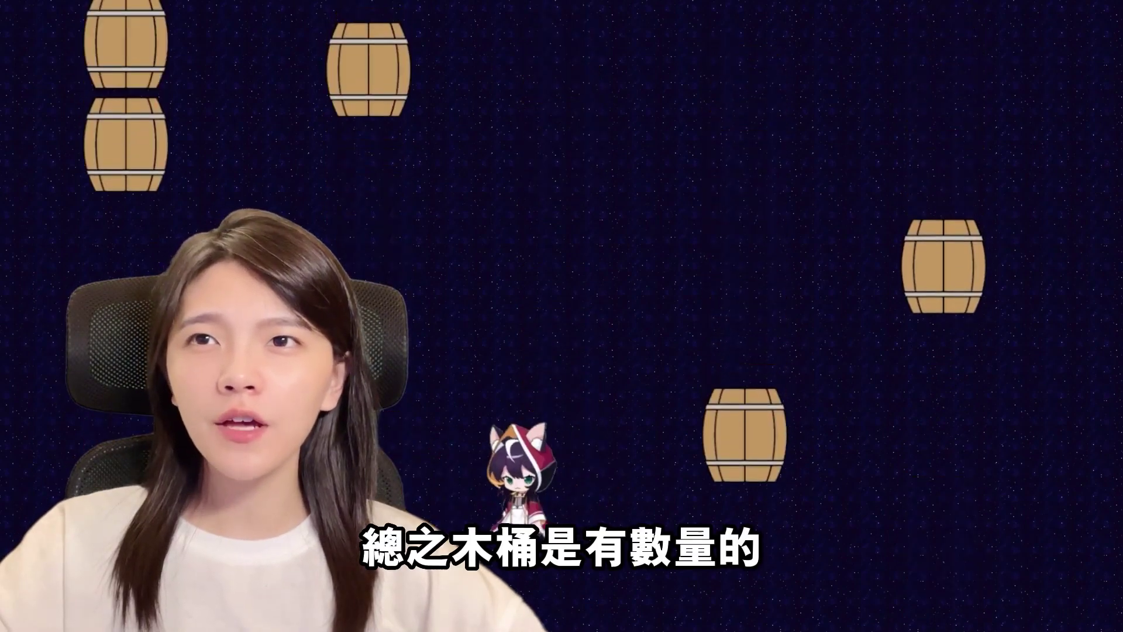
key("Right")
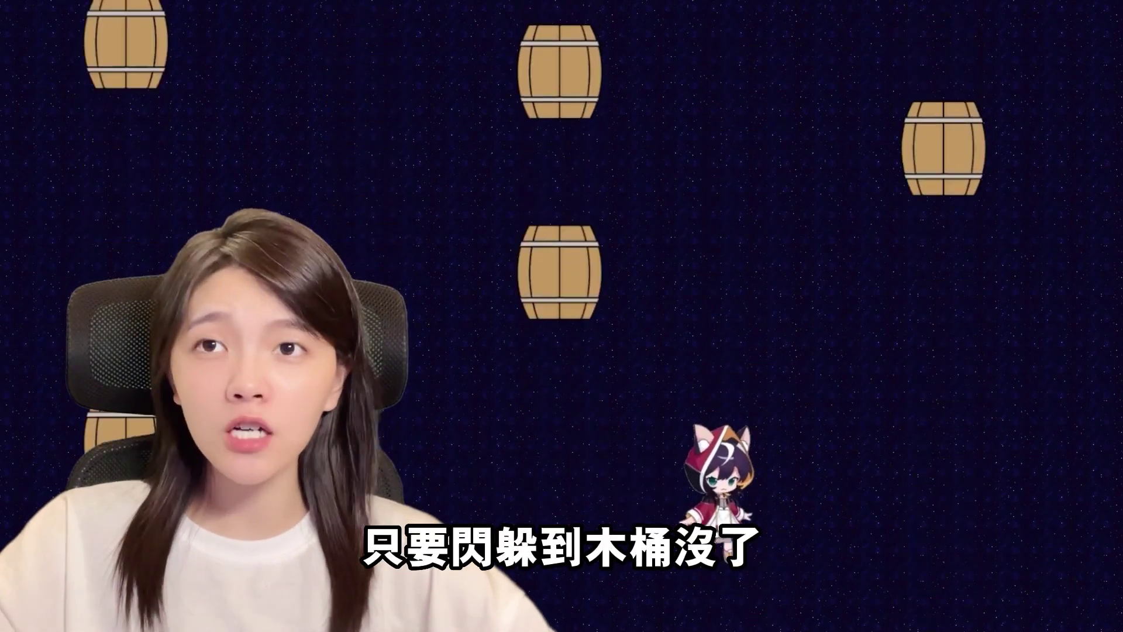
key("Right")
key("Left")
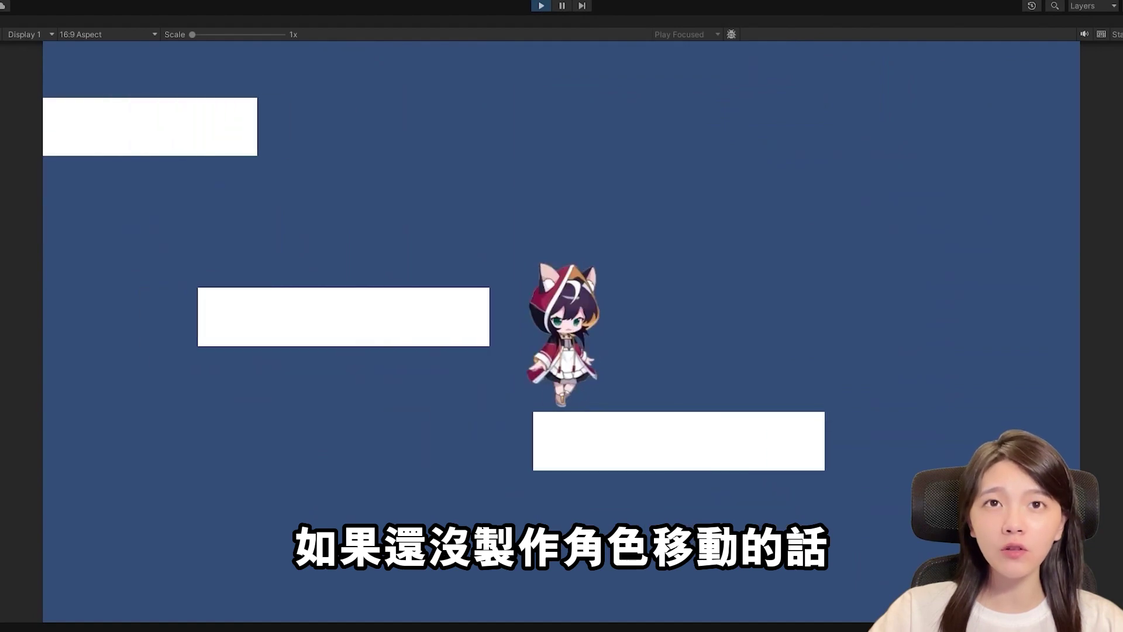
Walk the character across the platforms, then bring up the Asset Store from the Window menu.
key("Right")
key("Left")
key("Right")
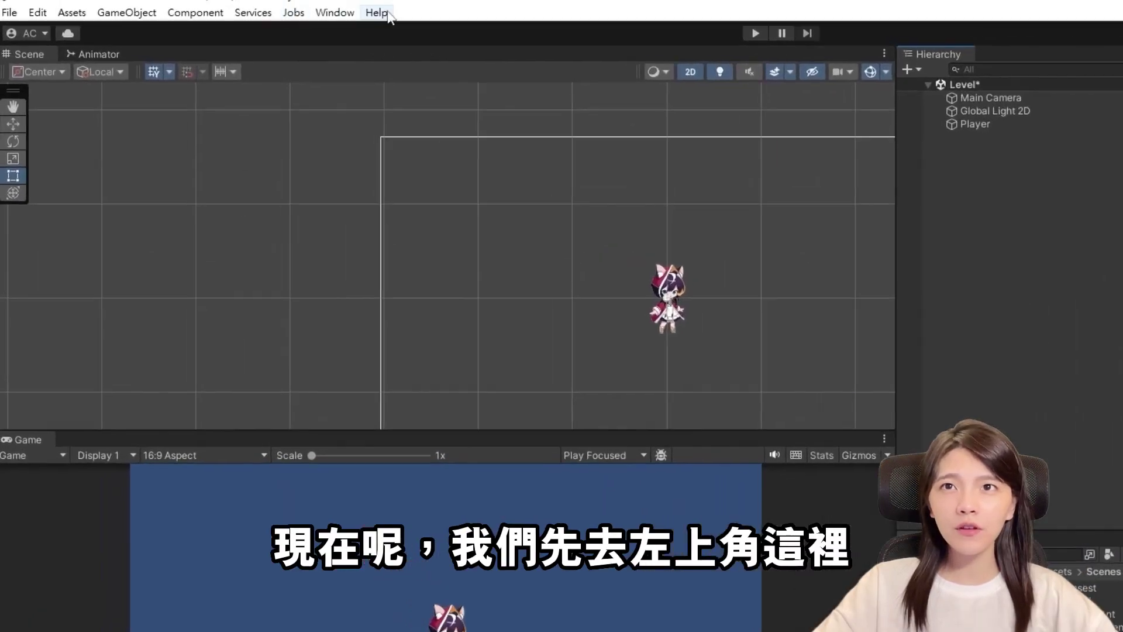
left_click(335, 12)
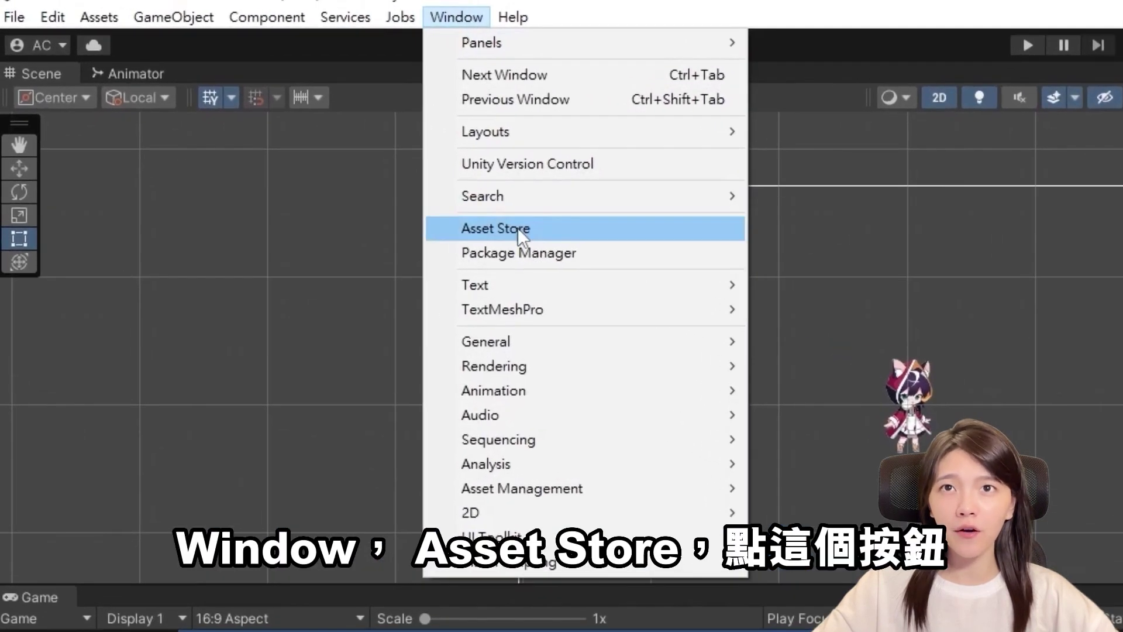
left_click(517, 229)
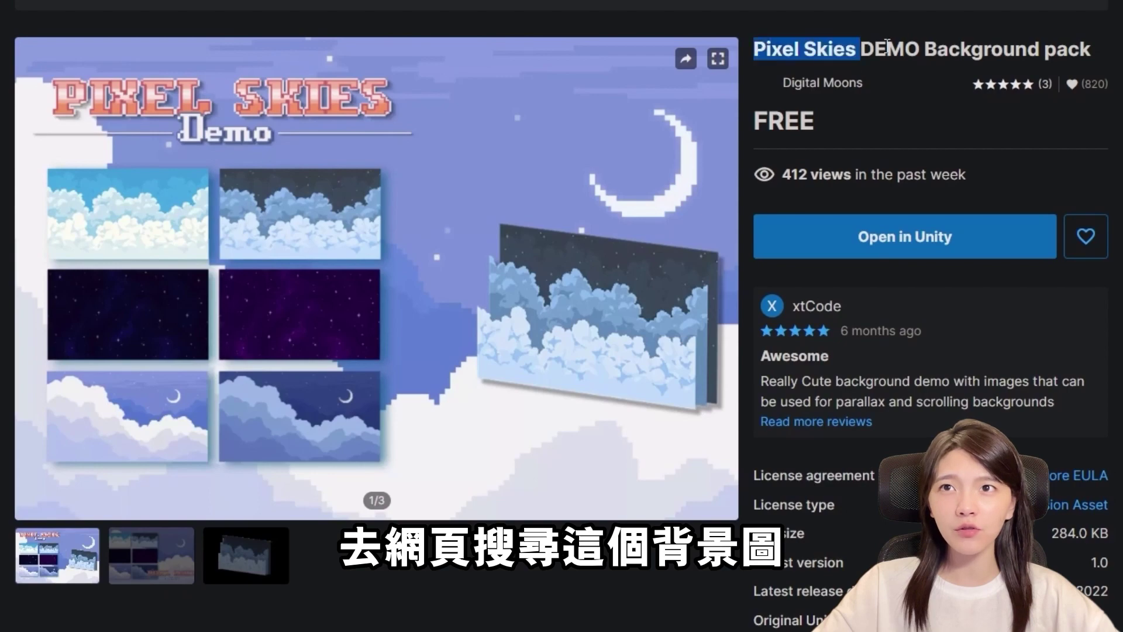
Browse the Pixel Skies DEMO Background pack's preview images.
left_click_drag(887, 44, 1059, 43)
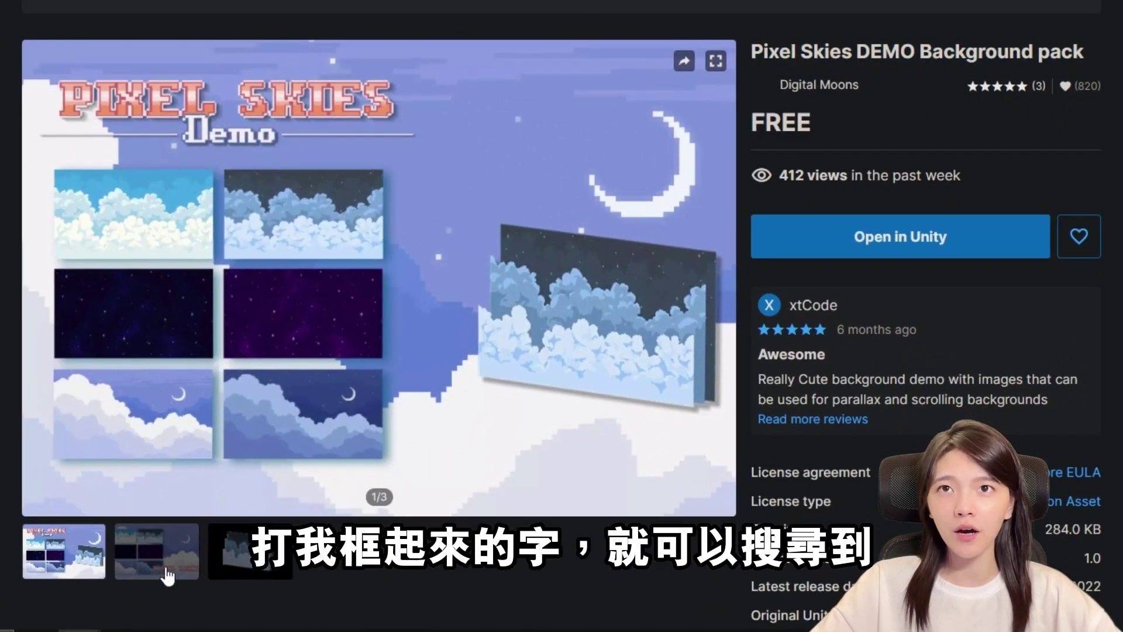
left_click(168, 577)
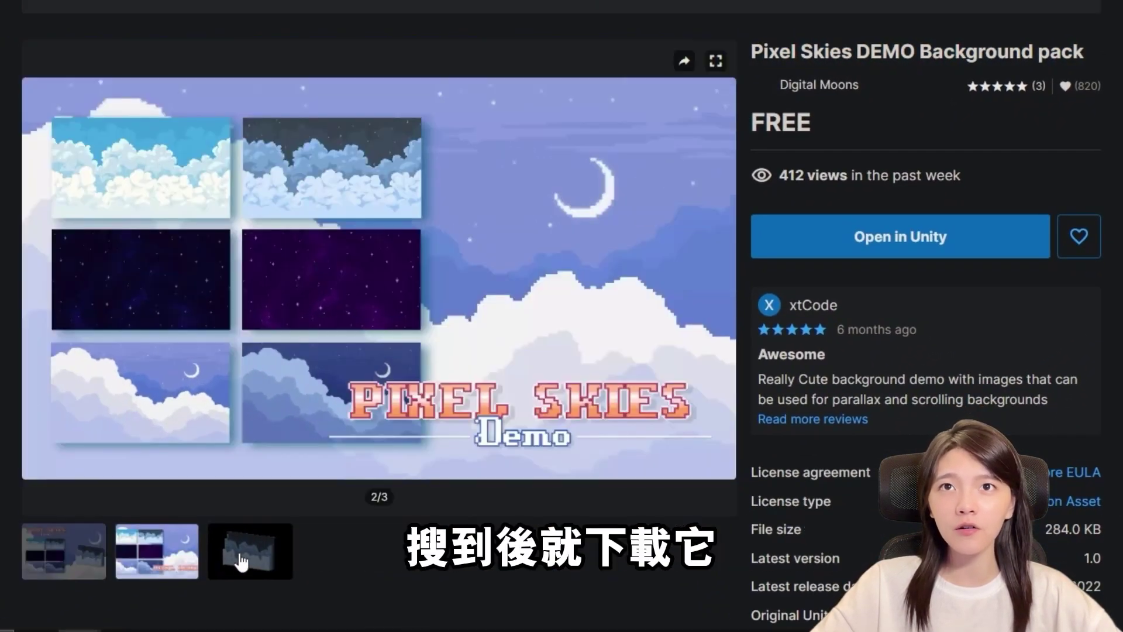
left_click(252, 559)
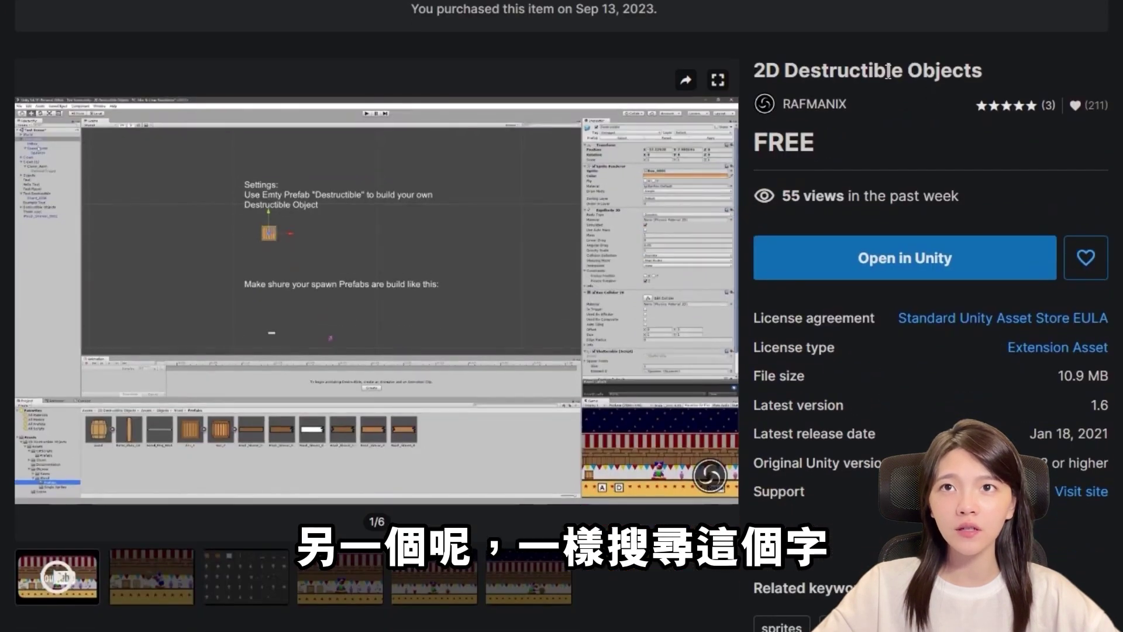
Browse the 2D Destructible Objects previews, including the vase sprite sheet.
left_click_drag(754, 70, 844, 66)
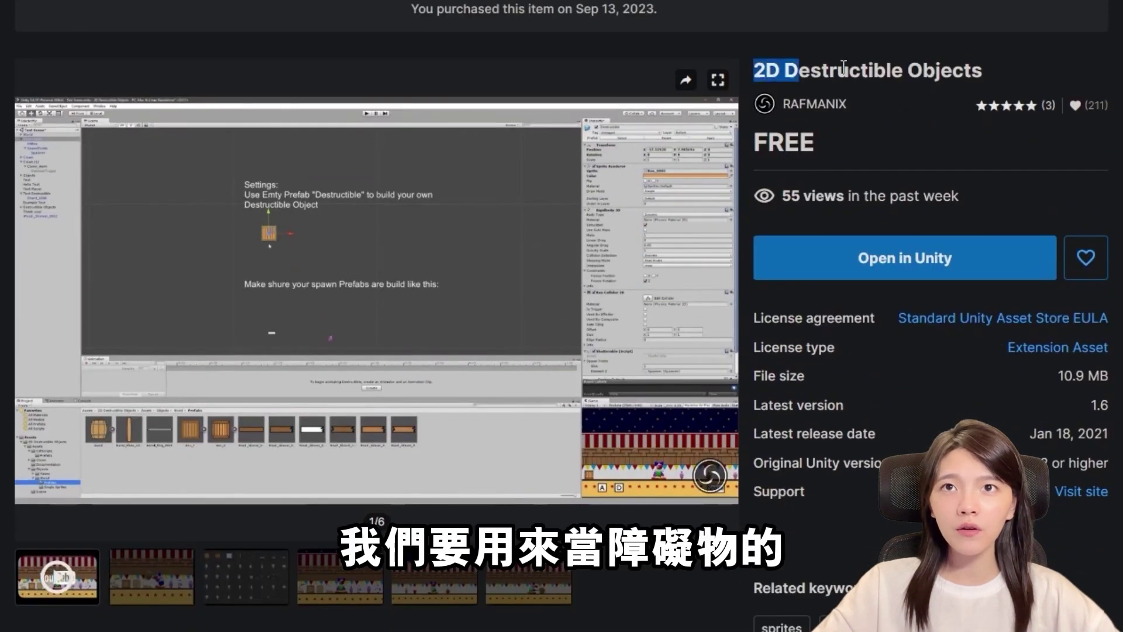
left_click(169, 579)
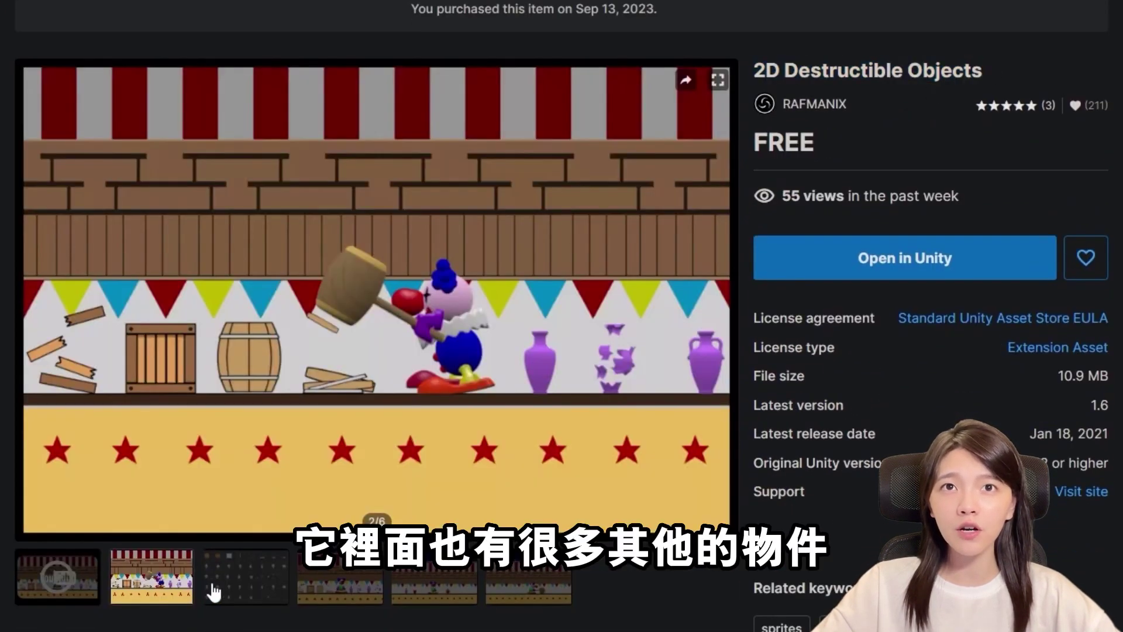
left_click(226, 584)
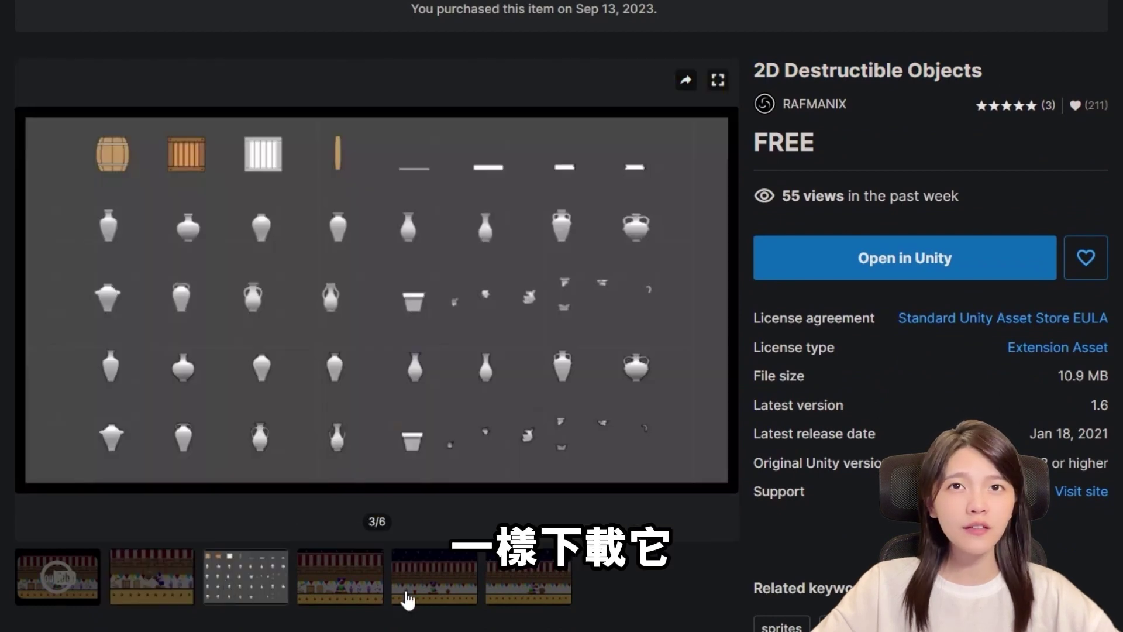
left_click(361, 594)
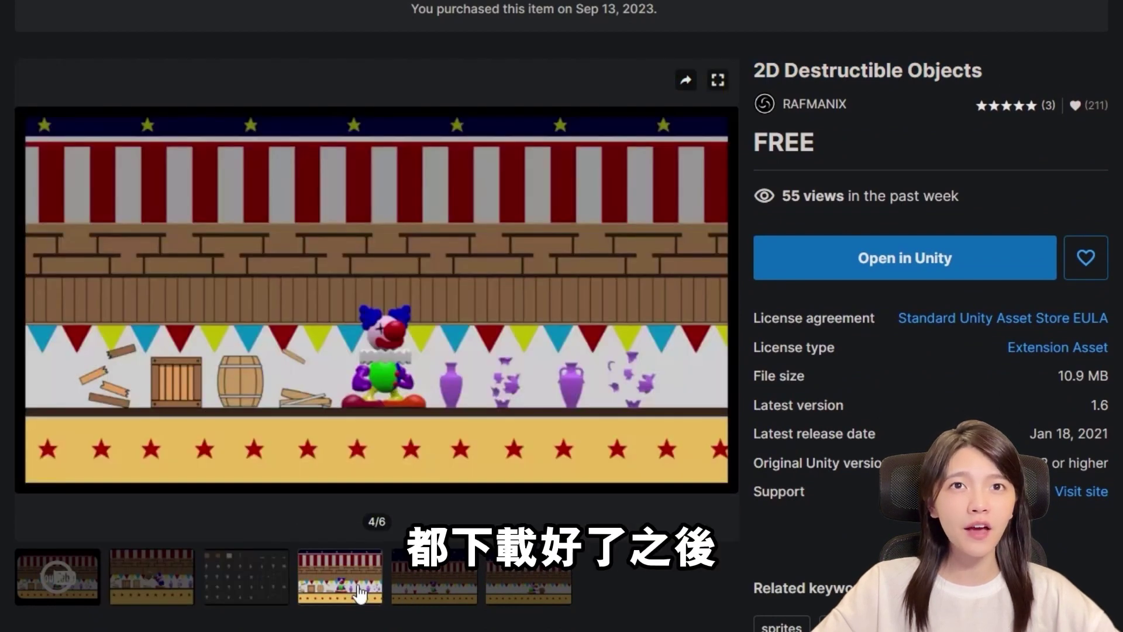
left_click(433, 584)
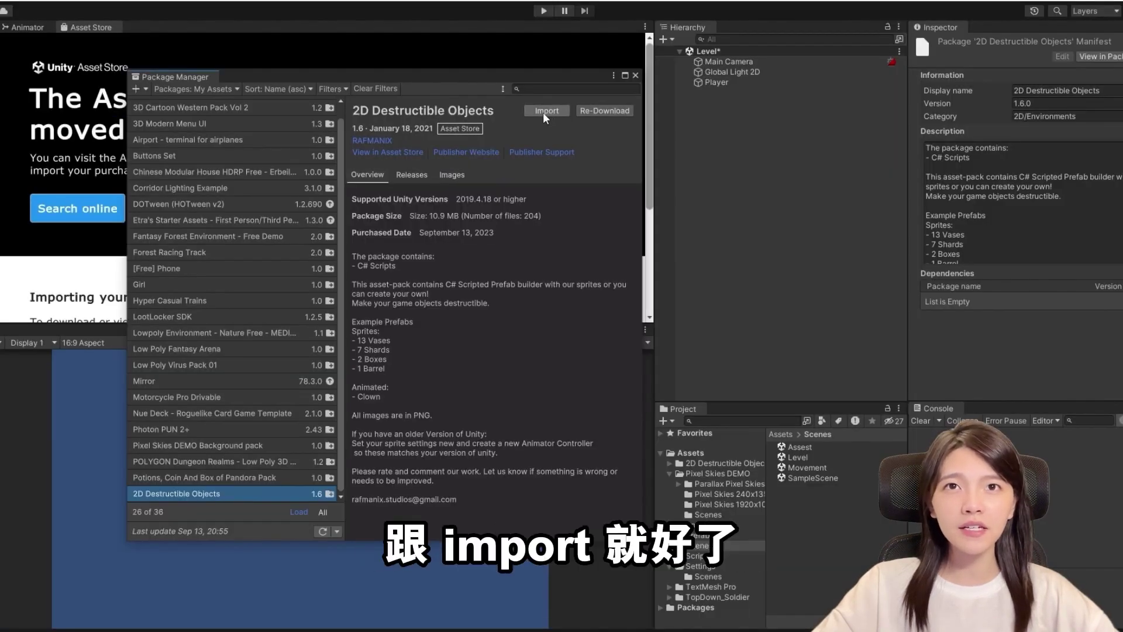
Import 2D Destructible Objects, then the Pixel Skies DEMO Background pack, from My Assets.
left_click(544, 111)
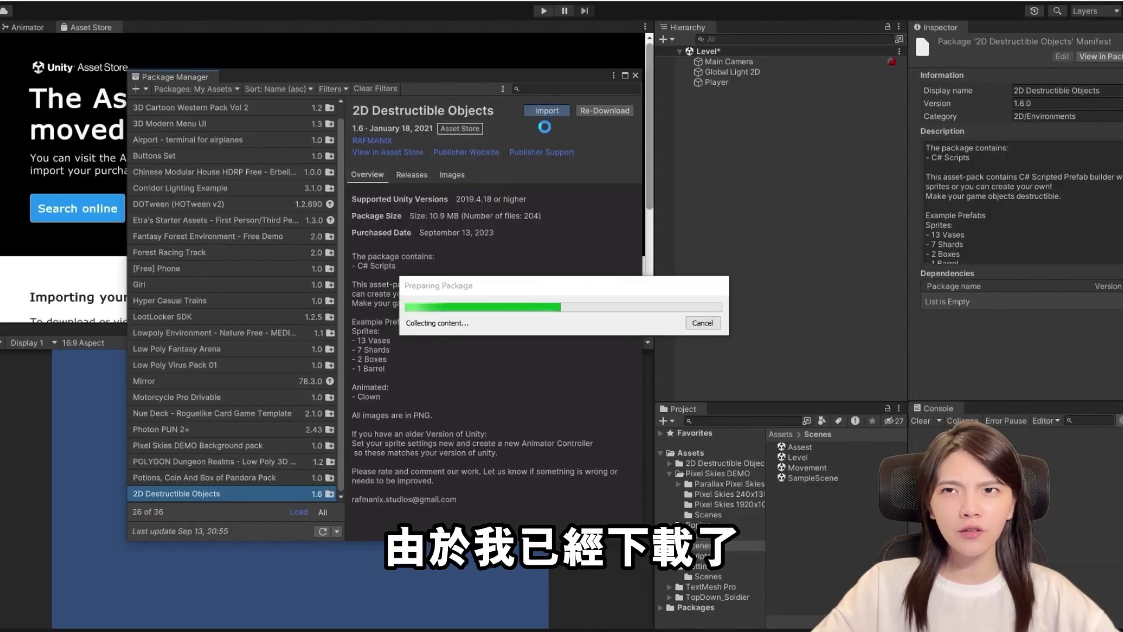
scroll(805, 324, "down", 5)
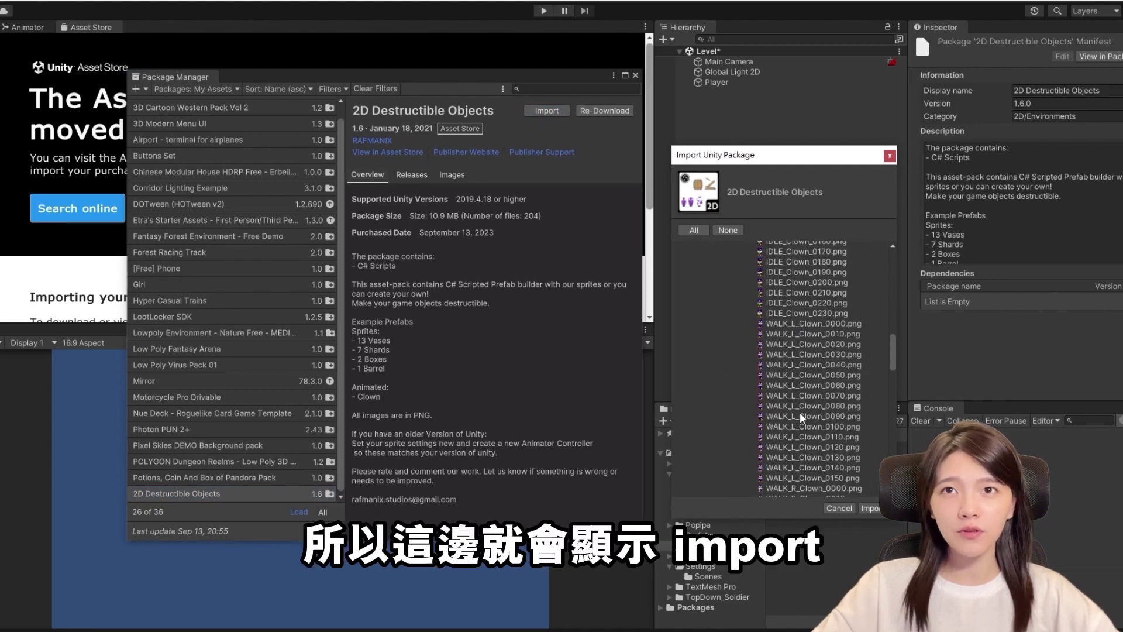
scroll(799, 412, "down", 5)
scroll(813, 428, "down", 3)
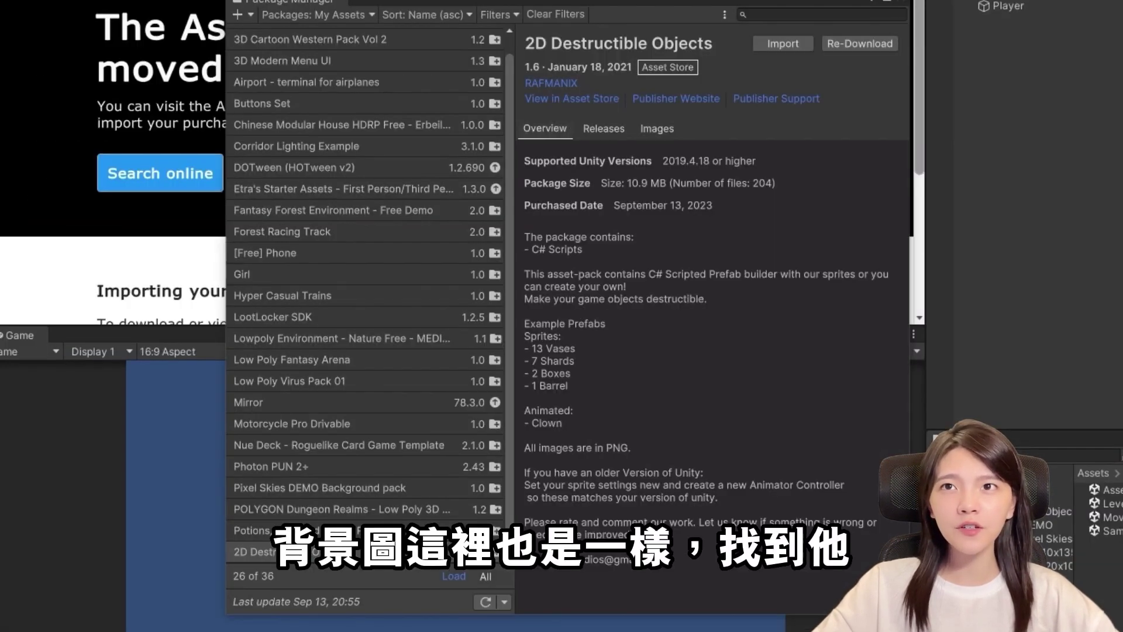
left_click(272, 489)
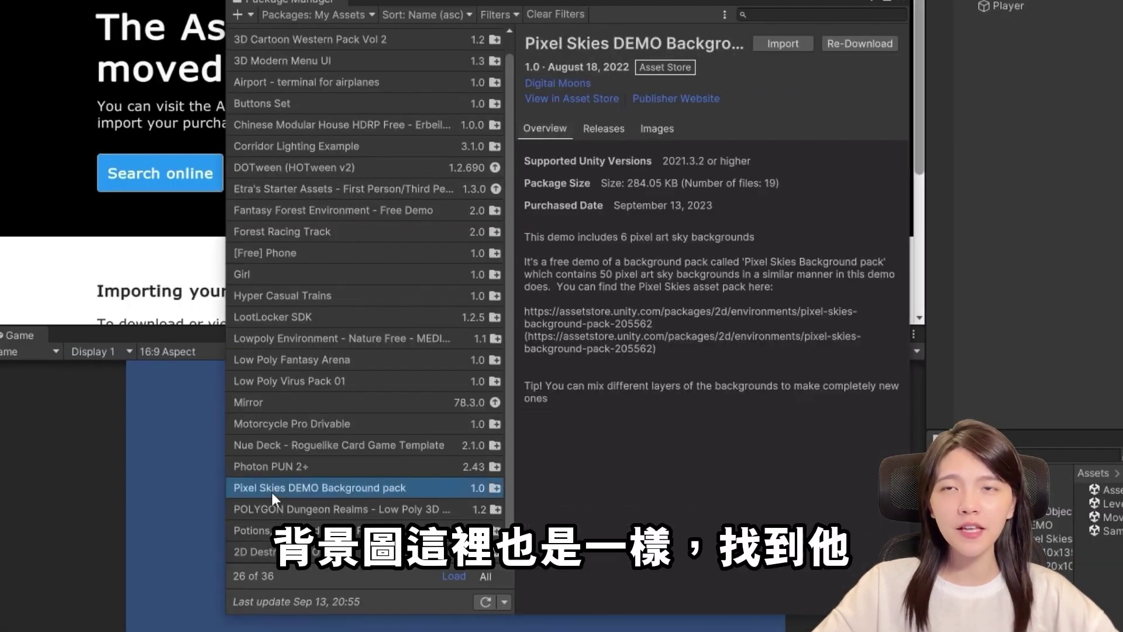
left_click(762, 51)
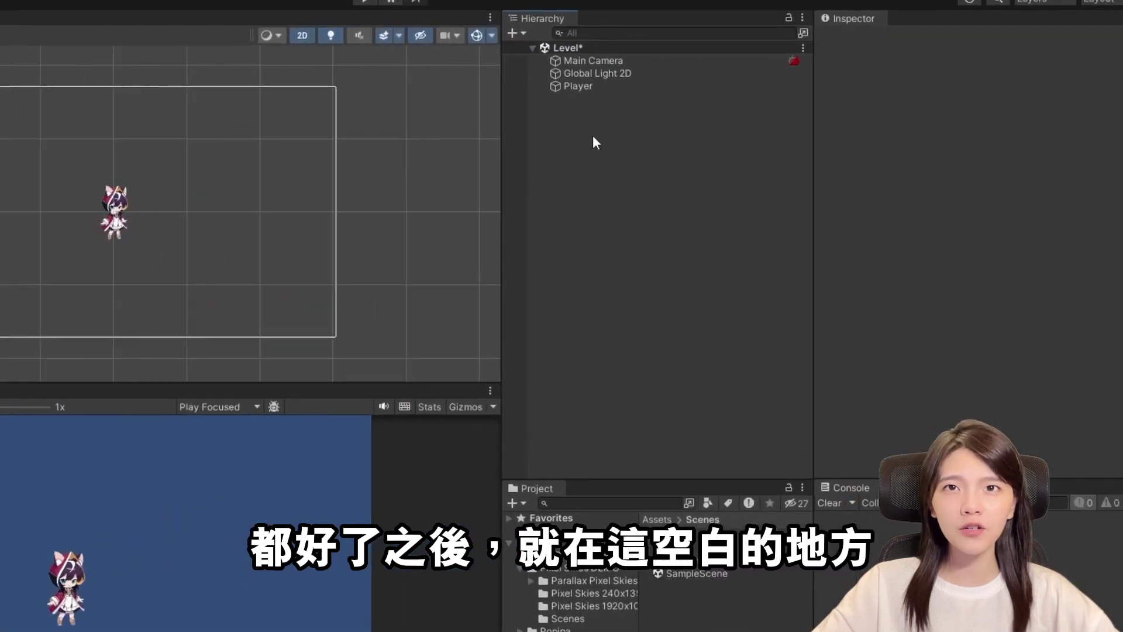
Create an empty GameObject named Background and reset it to position 0,0,0.
right_click(495, 146)
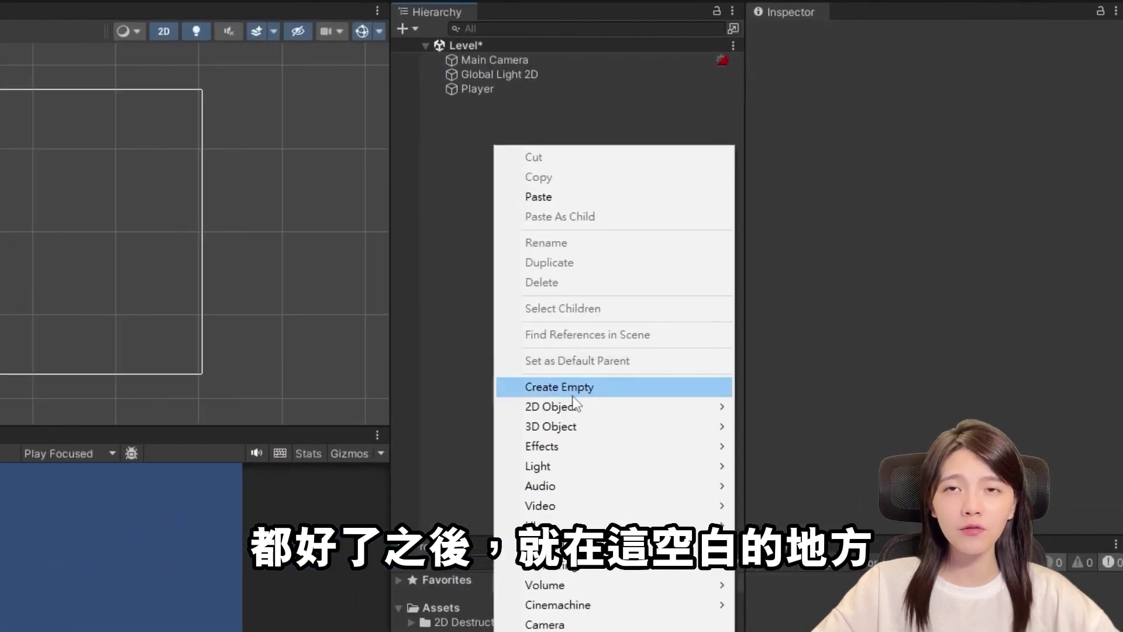
left_click(545, 387)
type("Background")
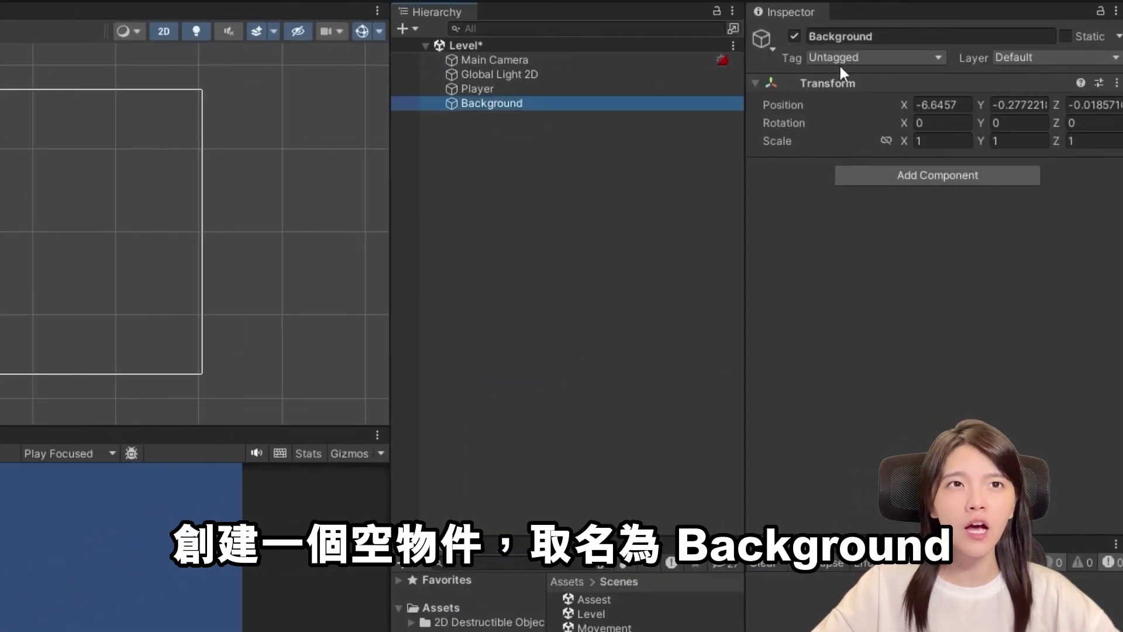
right_click(840, 79)
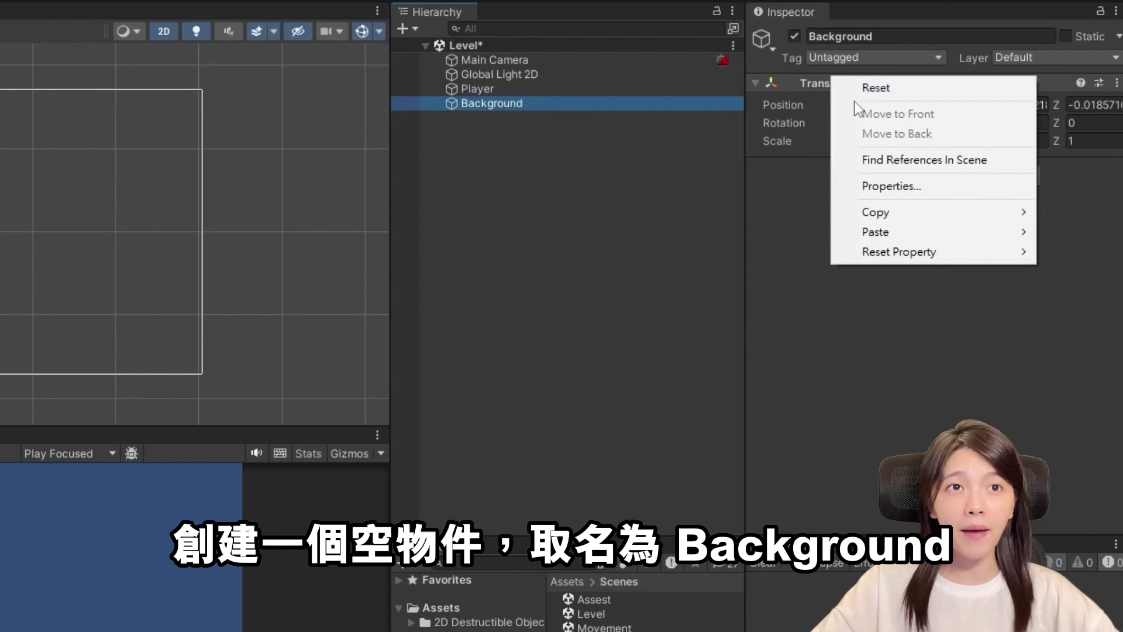
left_click(915, 94)
Add an empty child under Background and name it BG_01.
right_click(483, 107)
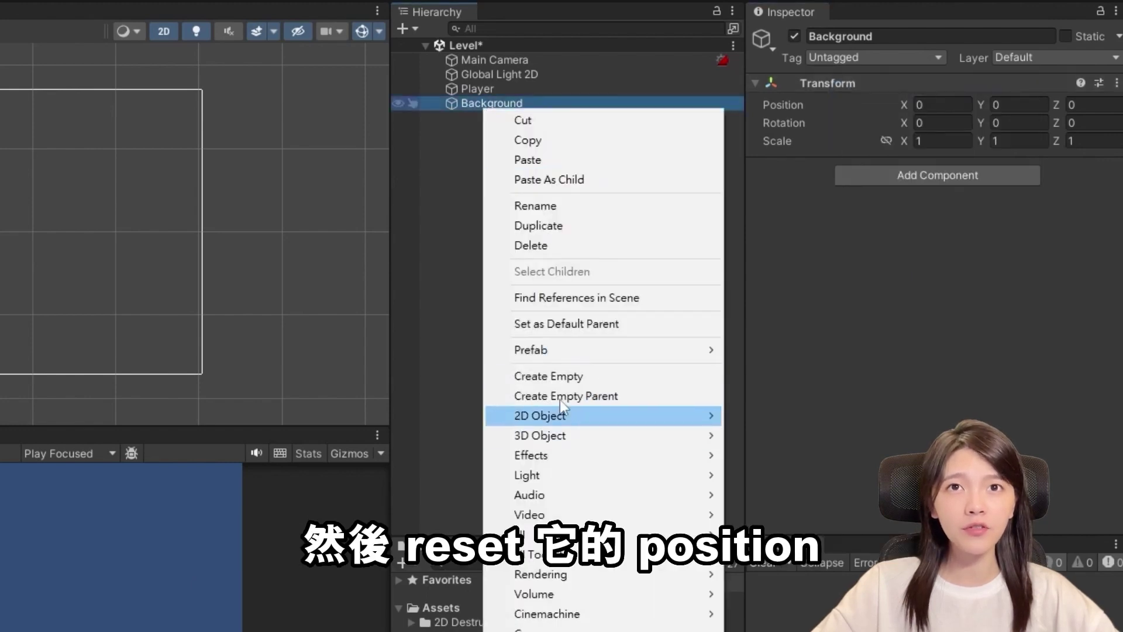
left_click(560, 380)
type("BG_0")
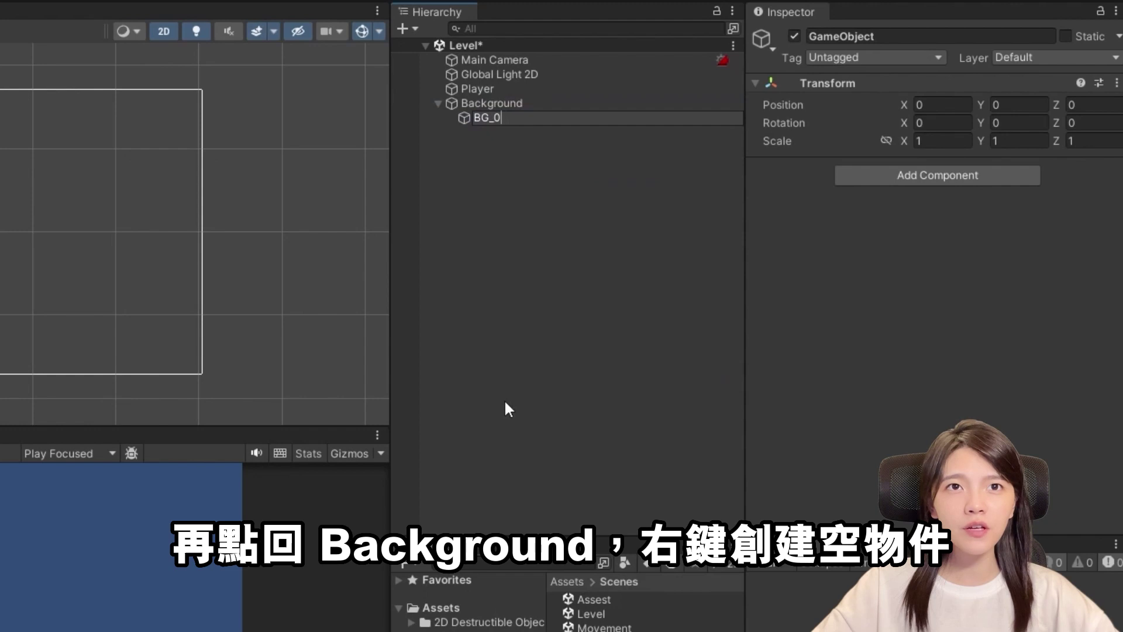
key("BackSpace")
key("BackSpace")
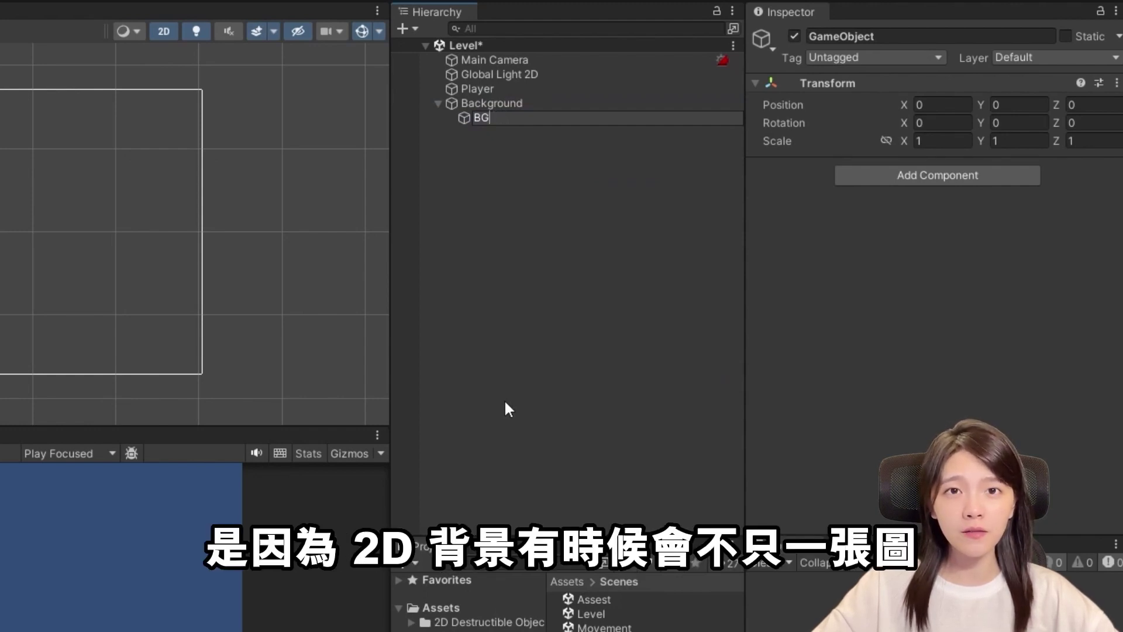
type("01")
key("BackSpace")
key("BackSpace")
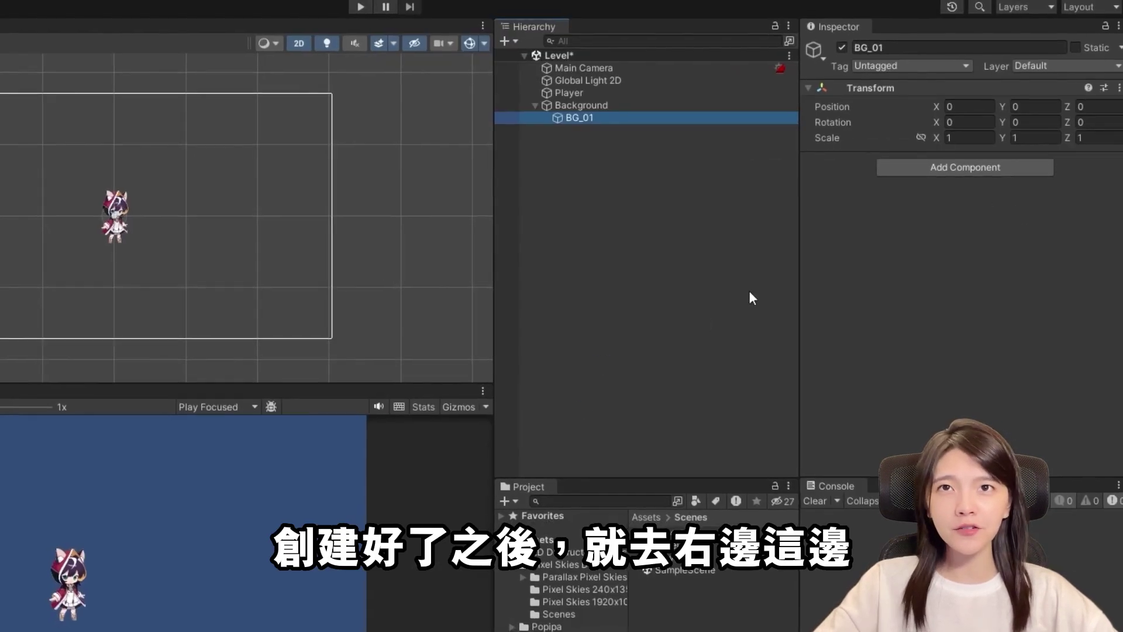
Add a Sprite Renderer component to BG_01.
left_click(941, 170)
type("sprite")
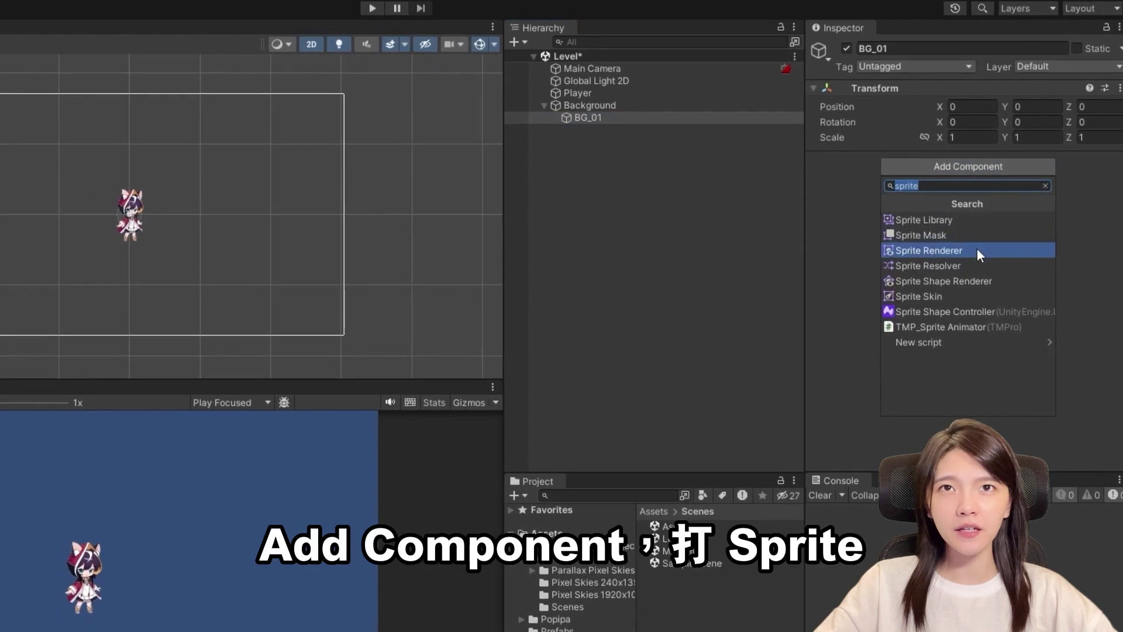
left_click(978, 249)
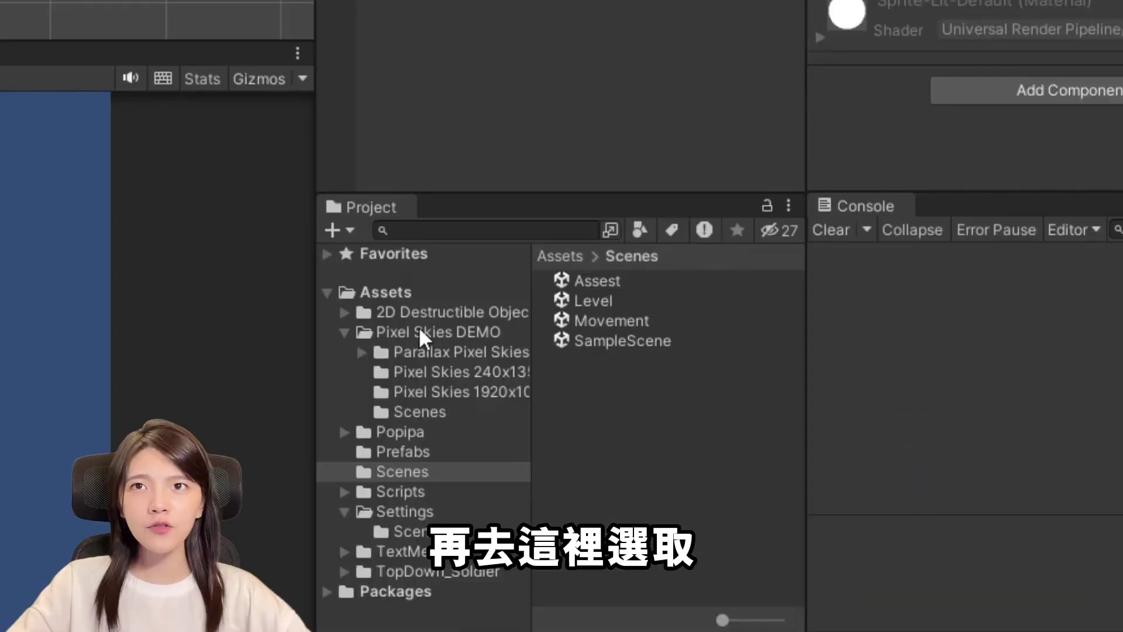
Assign demo03_PixelSky from Pixel Skies 1920x1080 as BG_01's sprite.
left_click(421, 331)
left_click(433, 372)
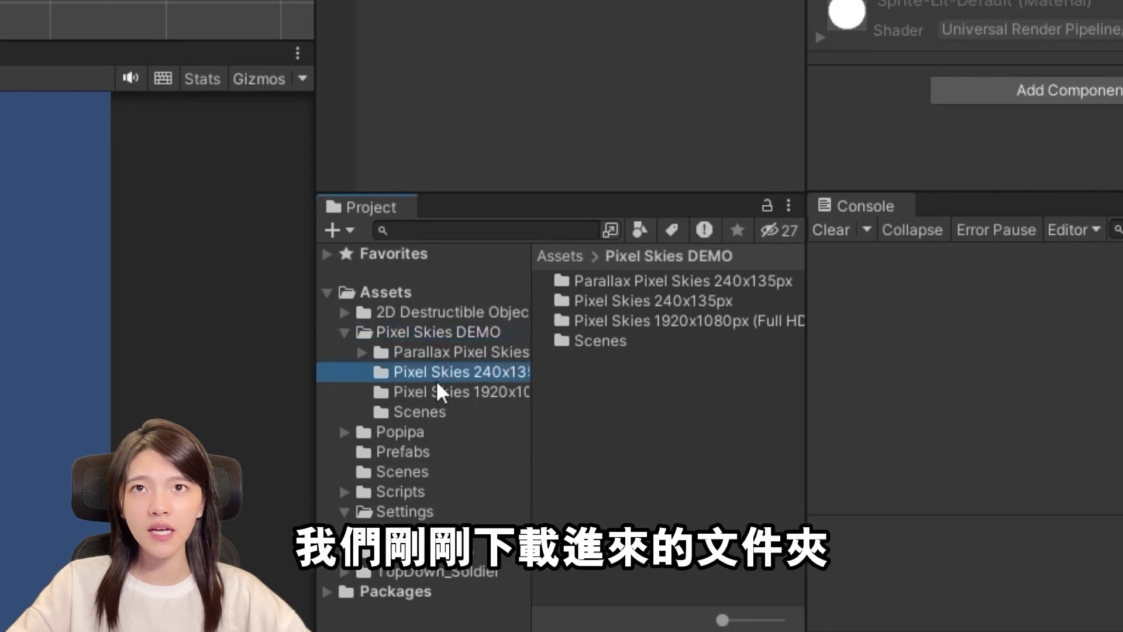
left_click(437, 392)
left_click(429, 374)
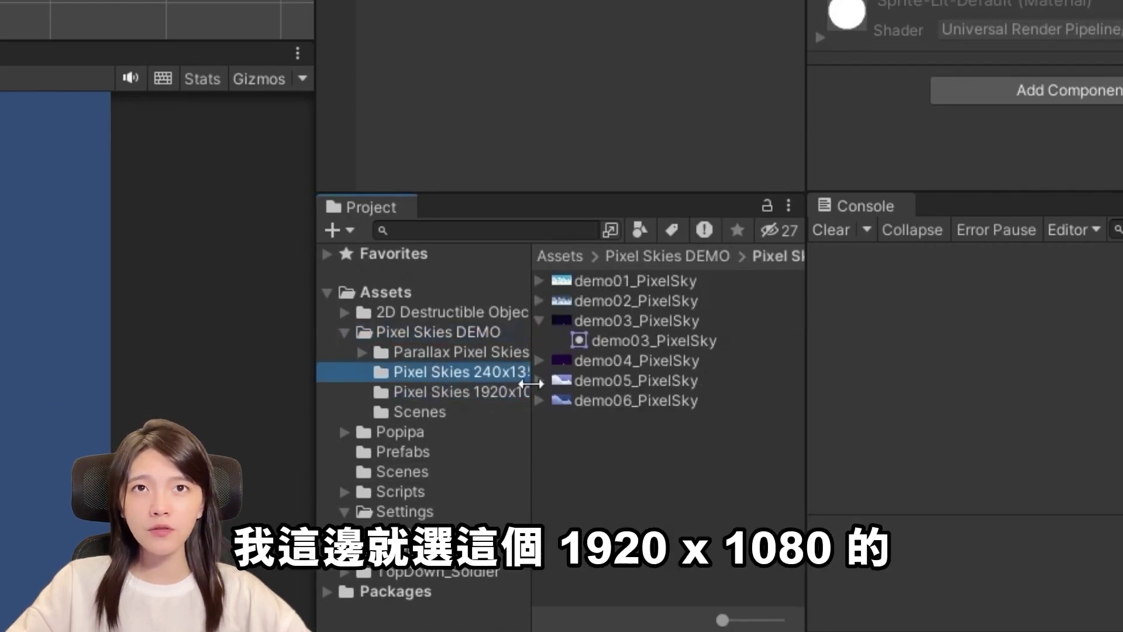
left_click(484, 393)
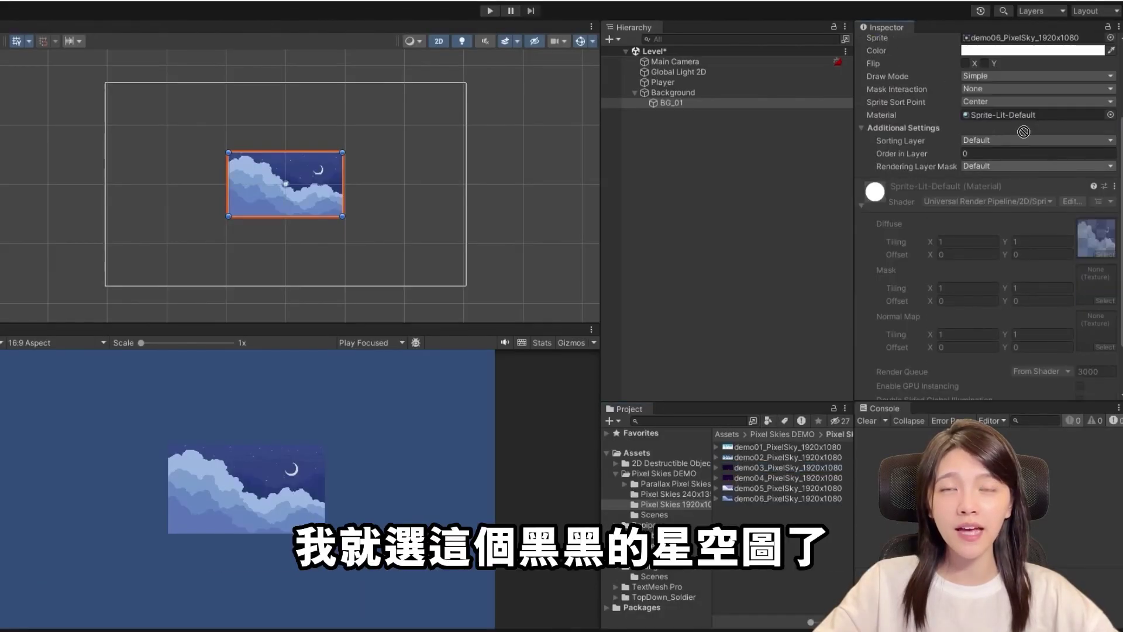
left_click_drag(996, 50, 1002, 157)
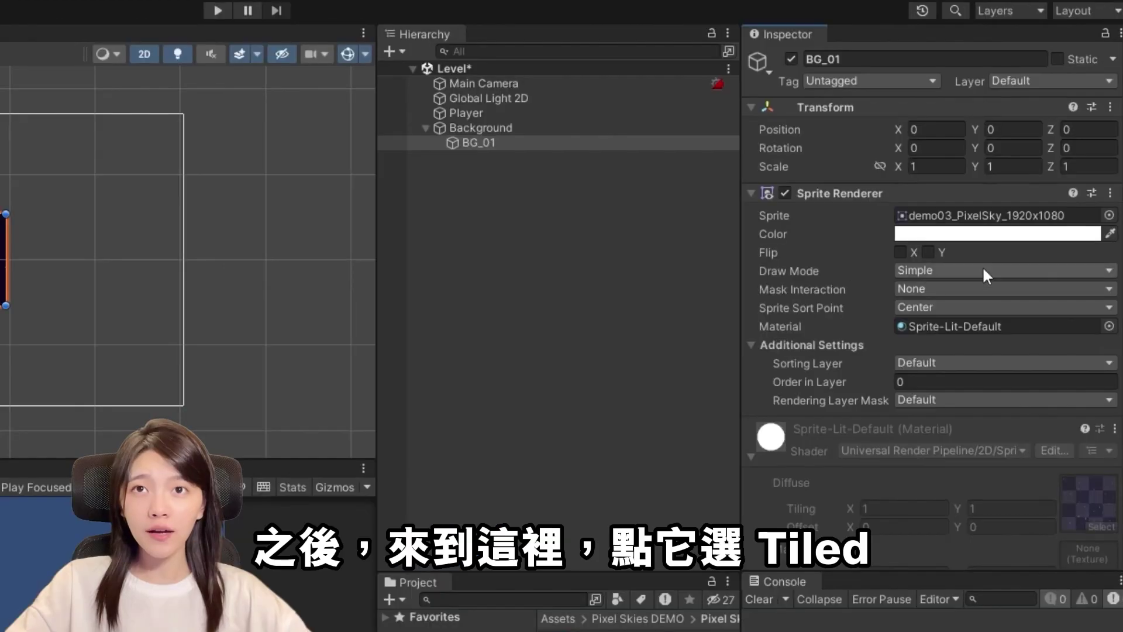
Switch BG_01's Draw Mode to Tiled and enter size width 100, height 50.
left_click(989, 192)
left_click(994, 232)
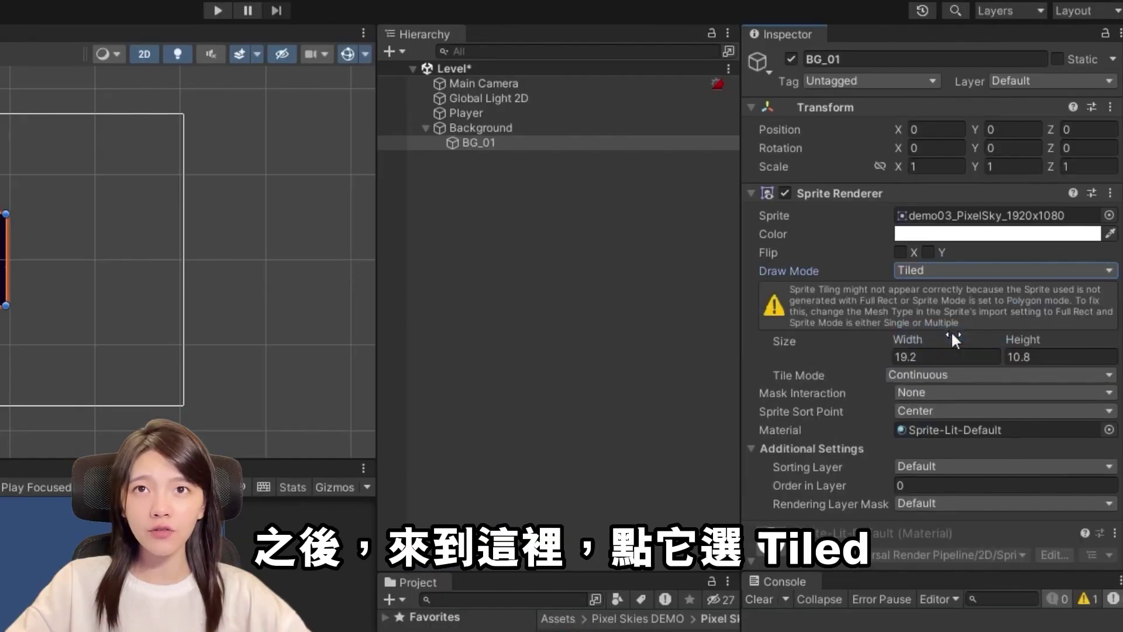
left_click(945, 356)
type("100")
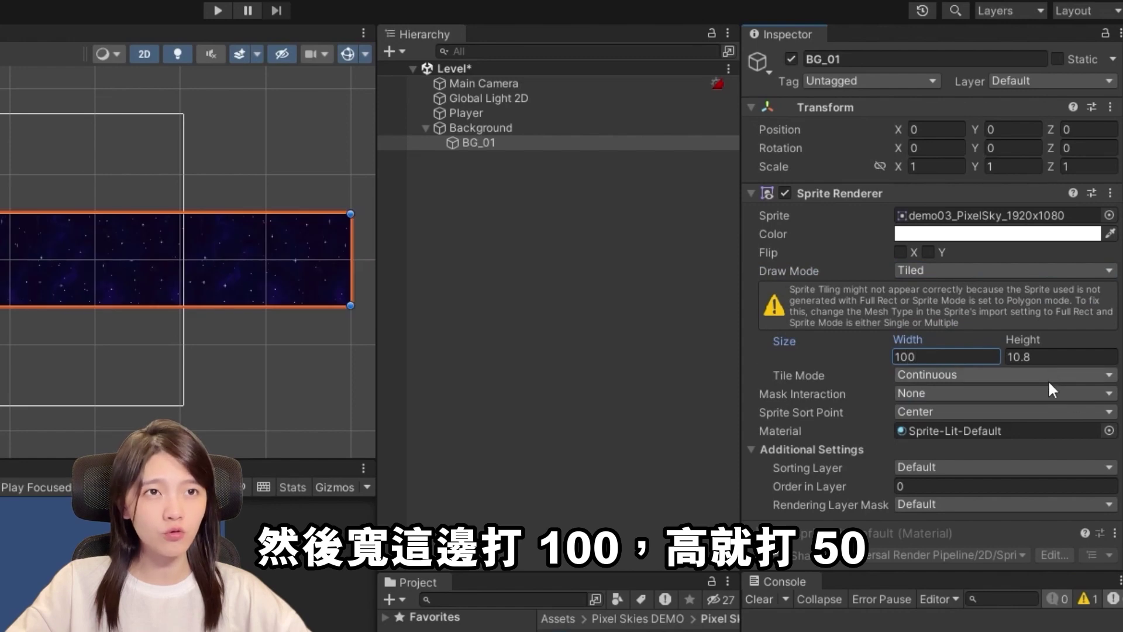
type("50")
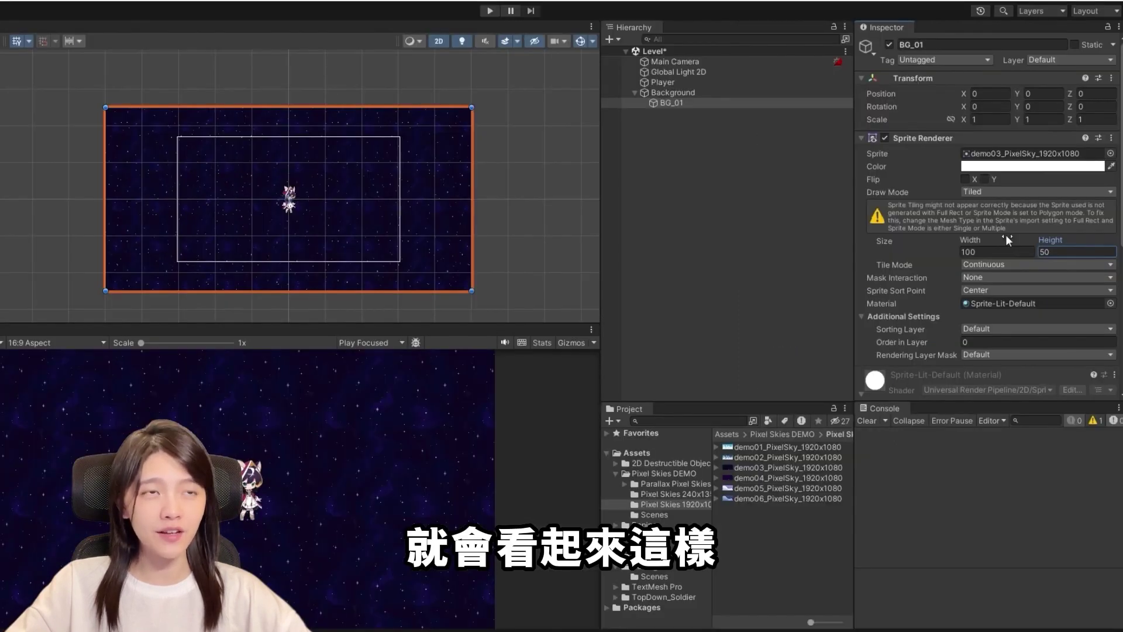
Add a Background sorting layer and move it to the top of the order.
scroll(1040, 307, "down", 2)
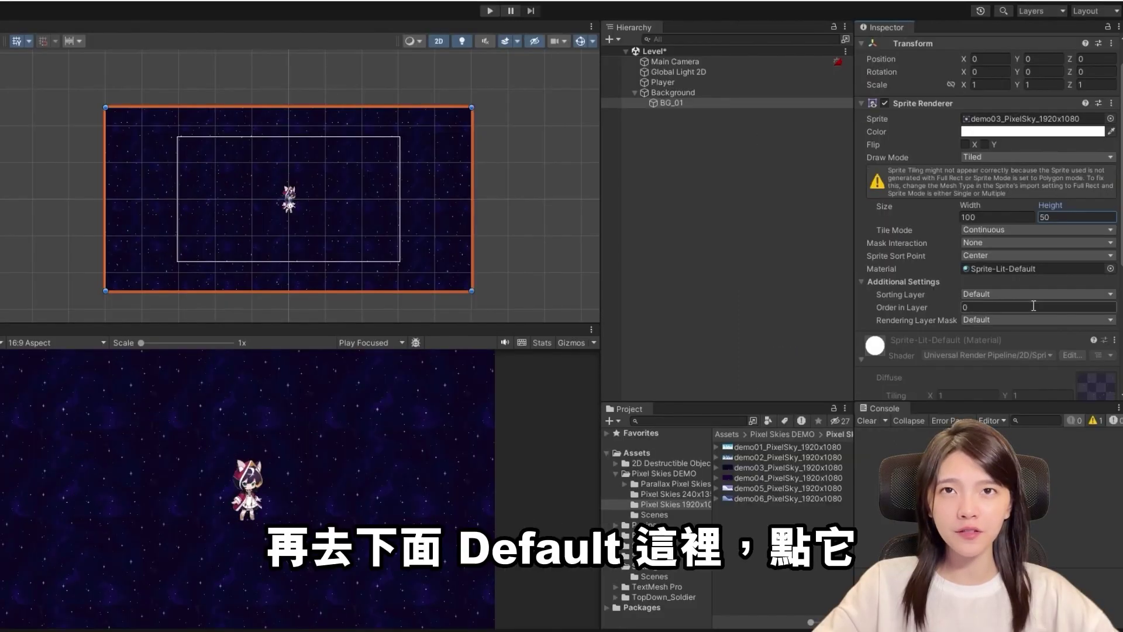
left_click(1018, 293)
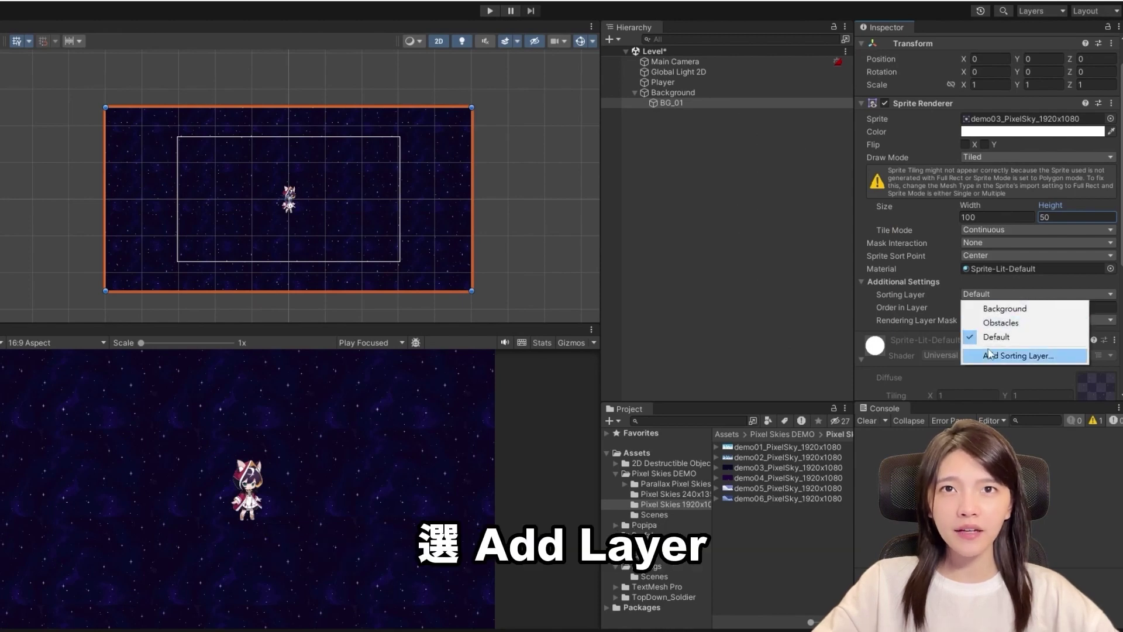
left_click(1023, 355)
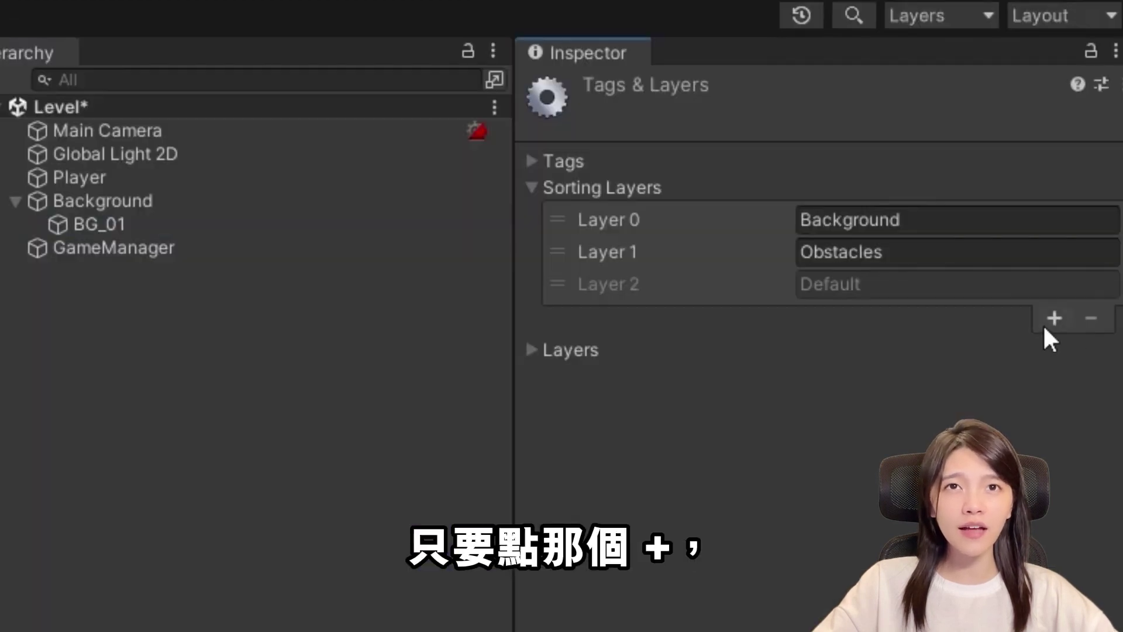
left_click(1049, 320)
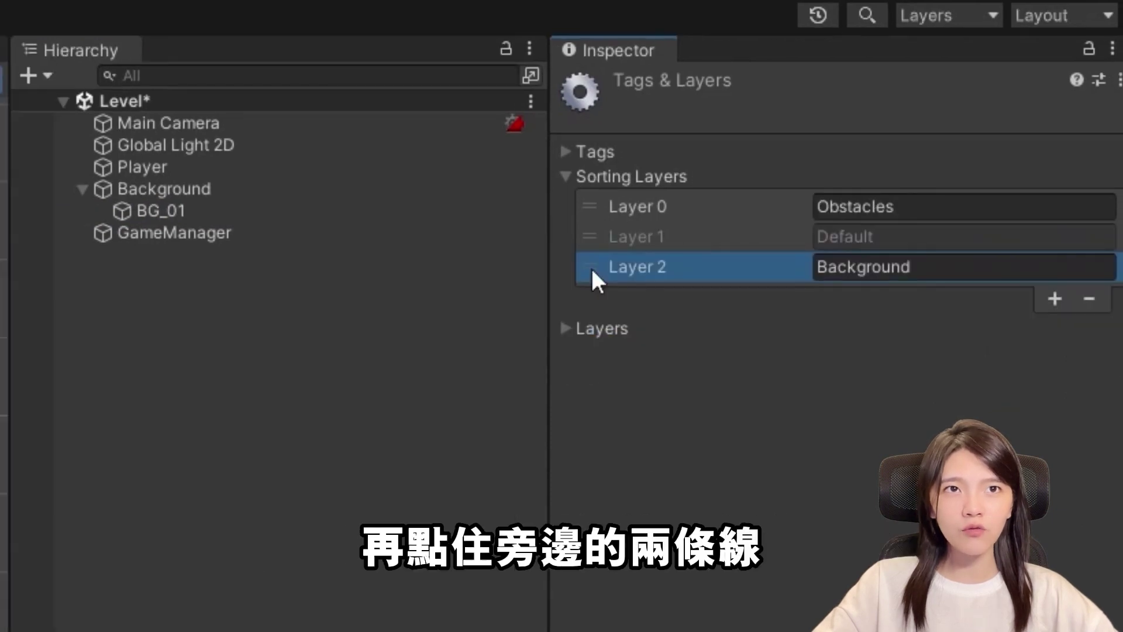
left_click_drag(591, 266, 586, 206)
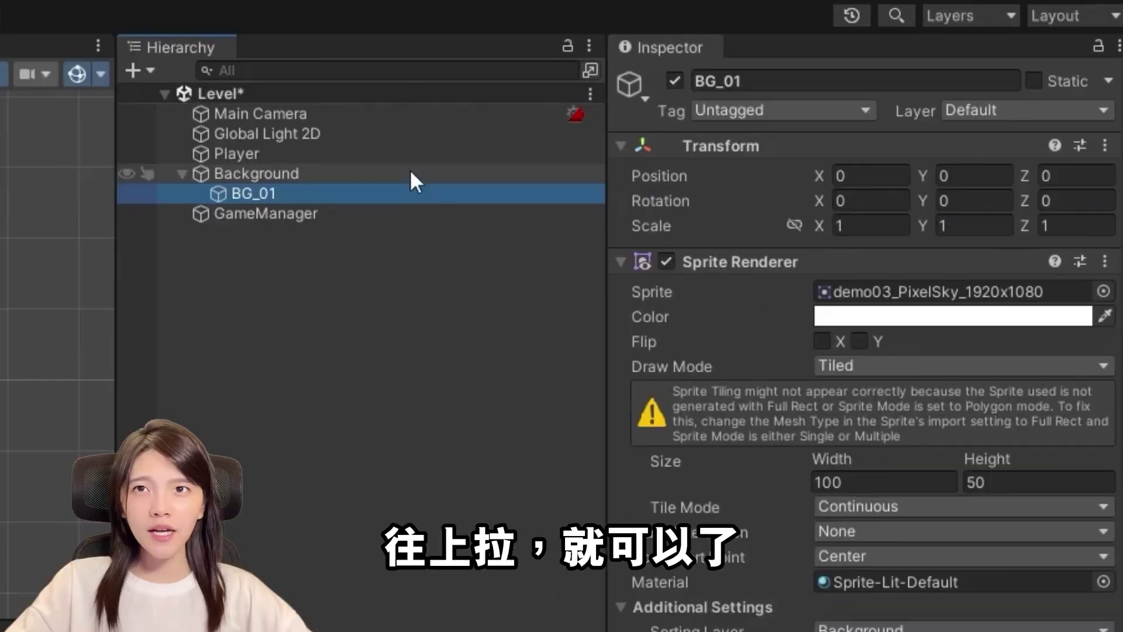
Put BG_01 on the Background sorting layer.
left_click(334, 152)
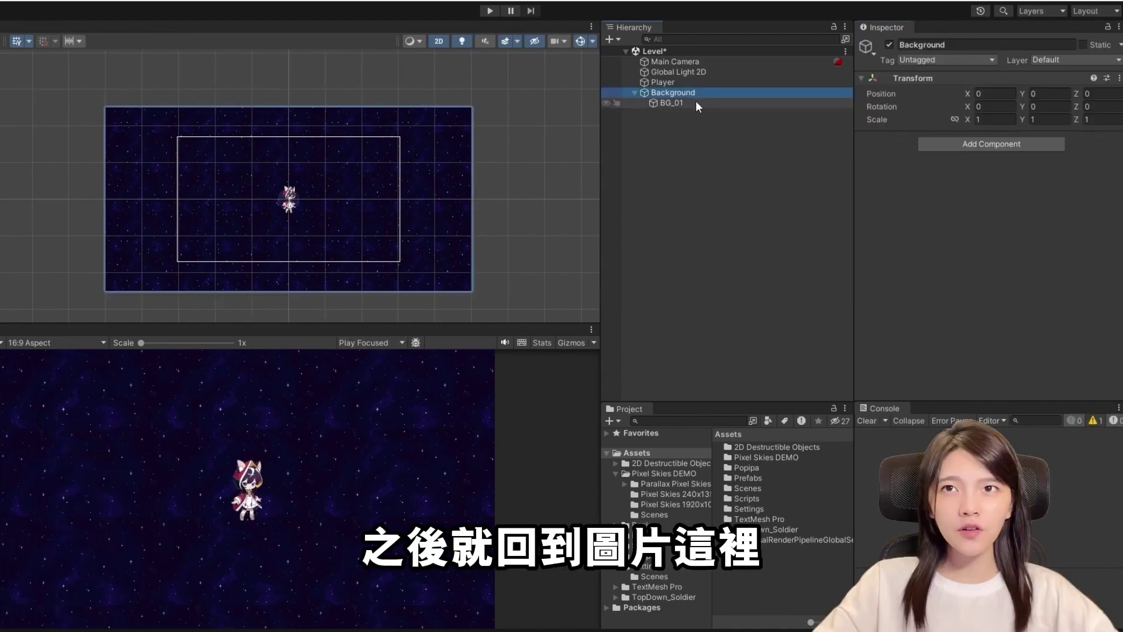
left_click(696, 102)
scroll(995, 264, "down", 5)
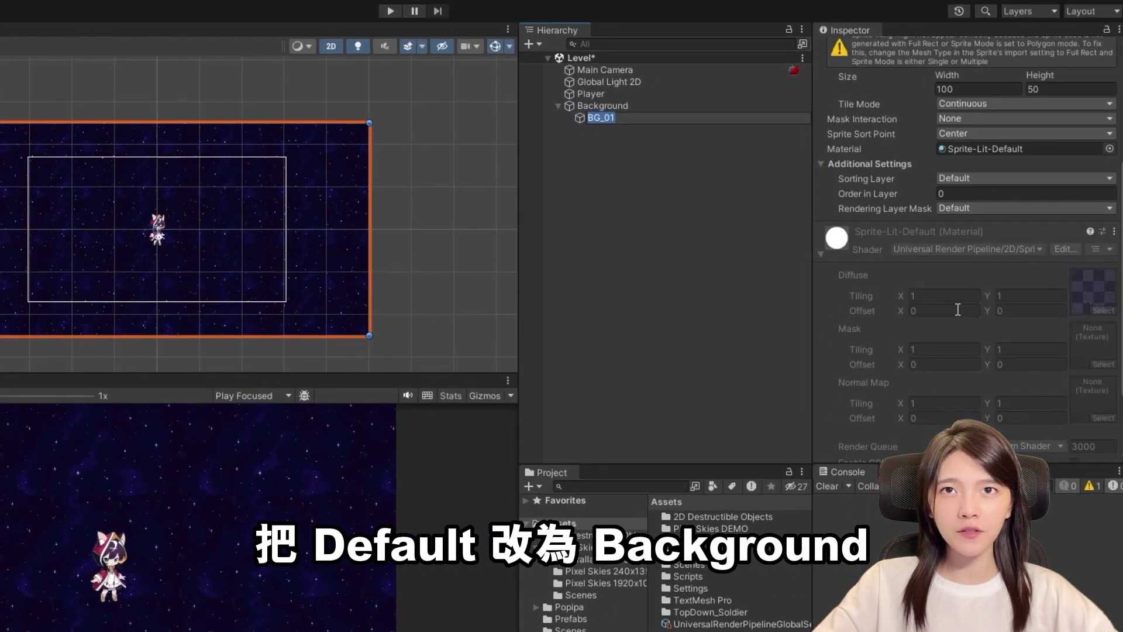
scroll(994, 263, "up", 2)
left_click(999, 258)
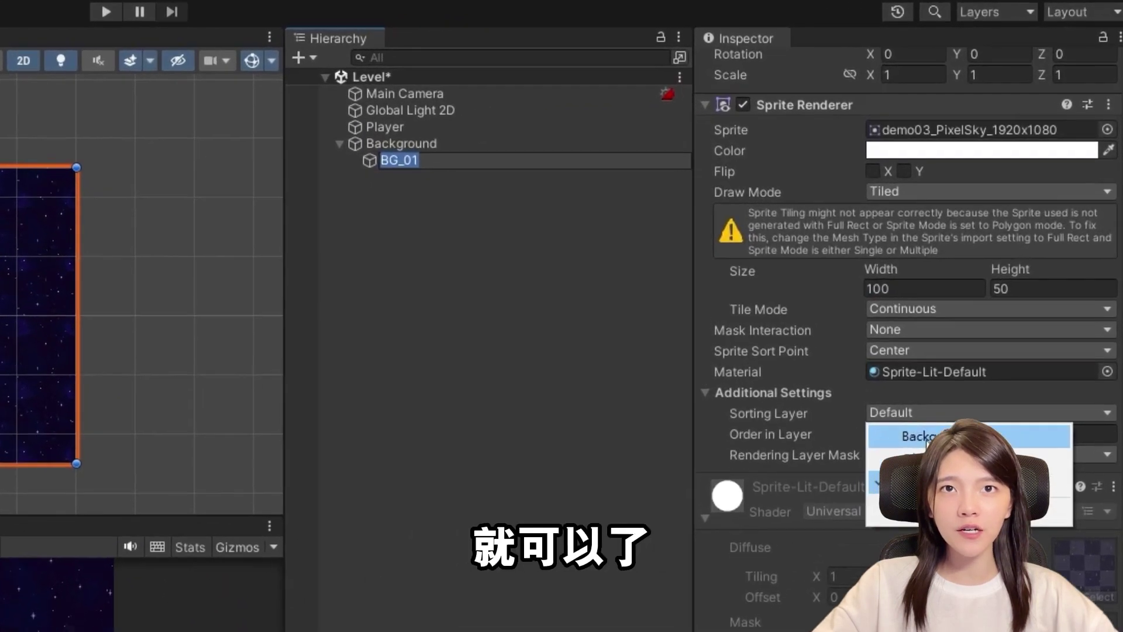
left_click(962, 376)
Create an empty GameManager reset to the origin and a SpawnObstacles C# script.
key("w")
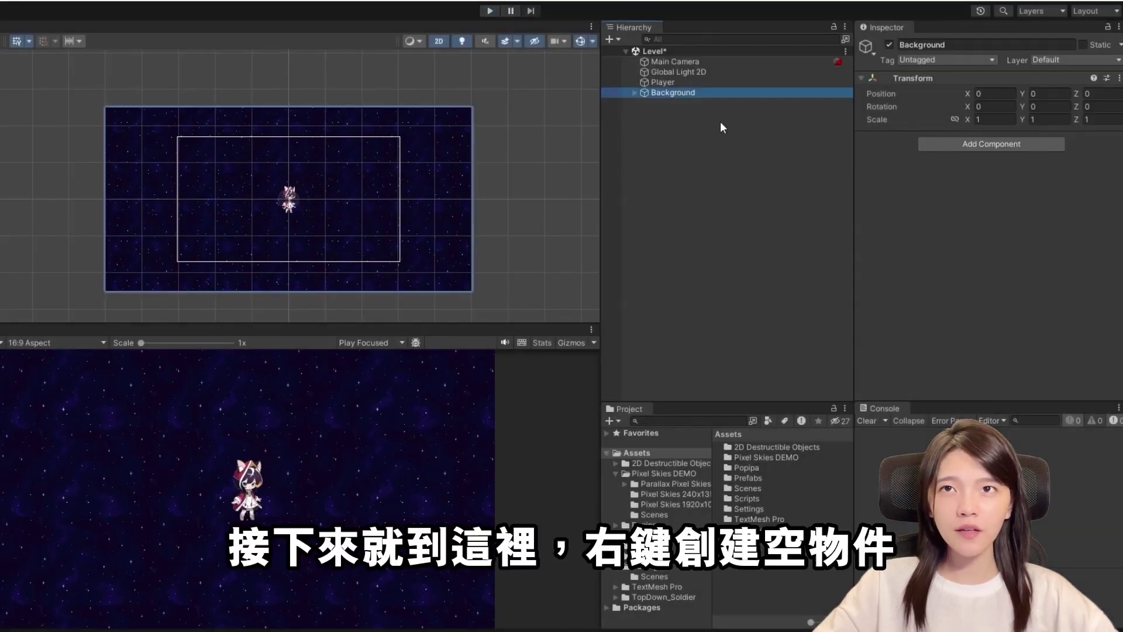
right_click(720, 121)
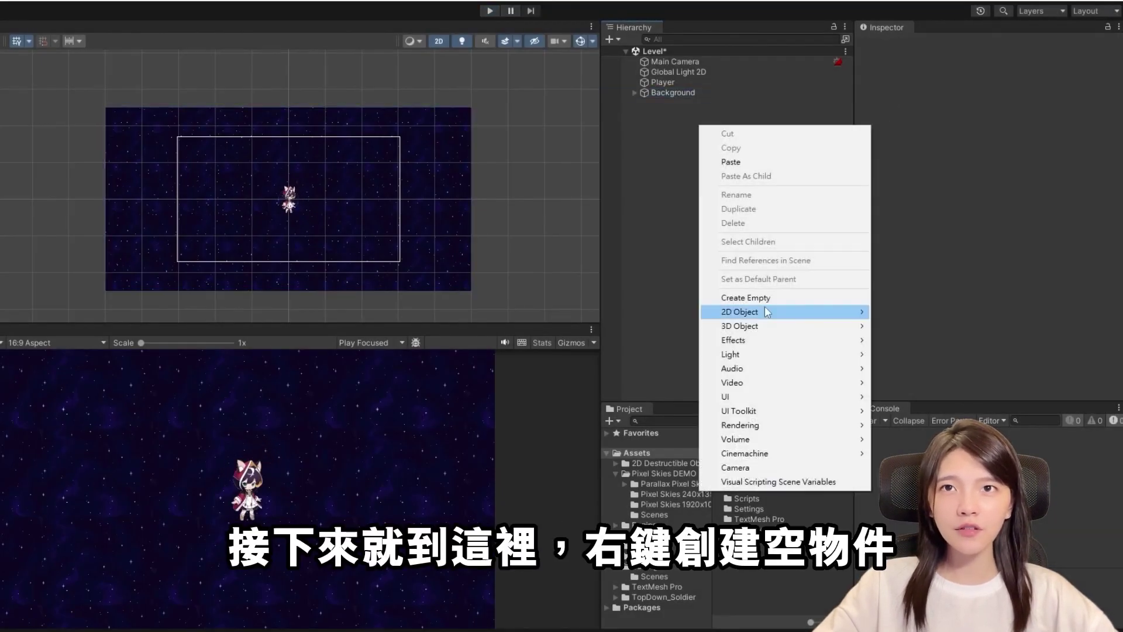
left_click(746, 300)
right_click(932, 78)
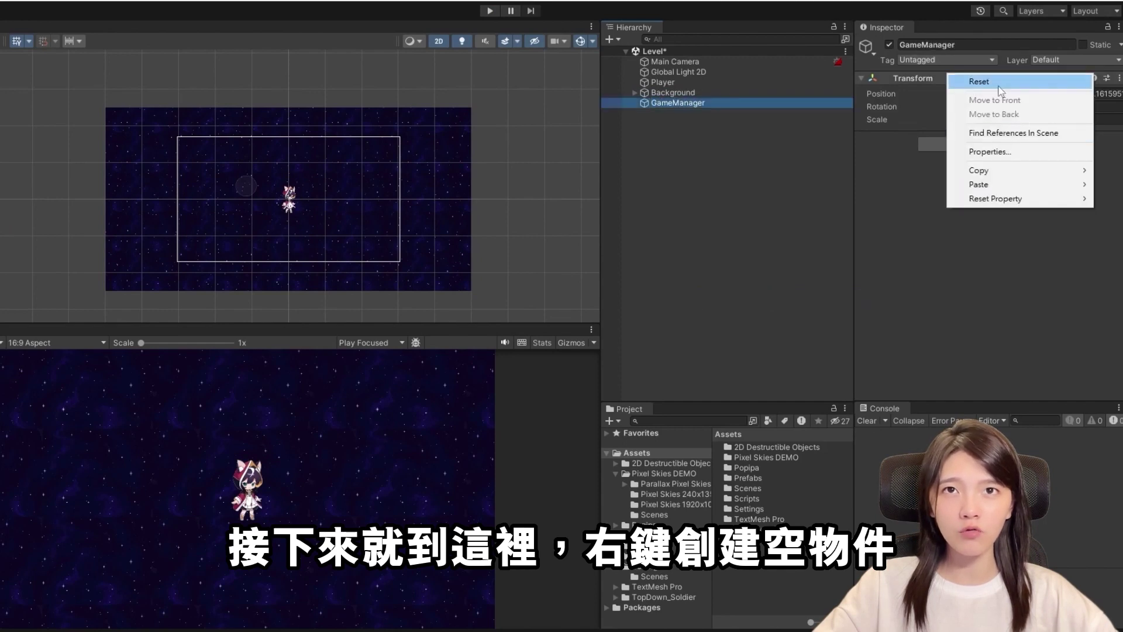
left_click(951, 81)
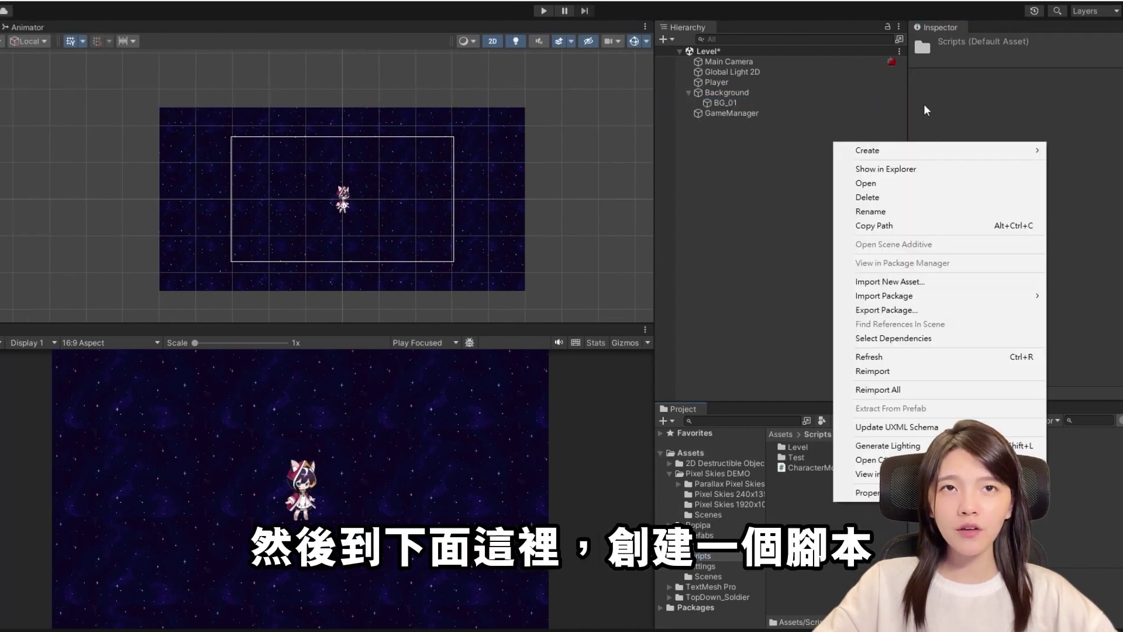
type("Spaw")
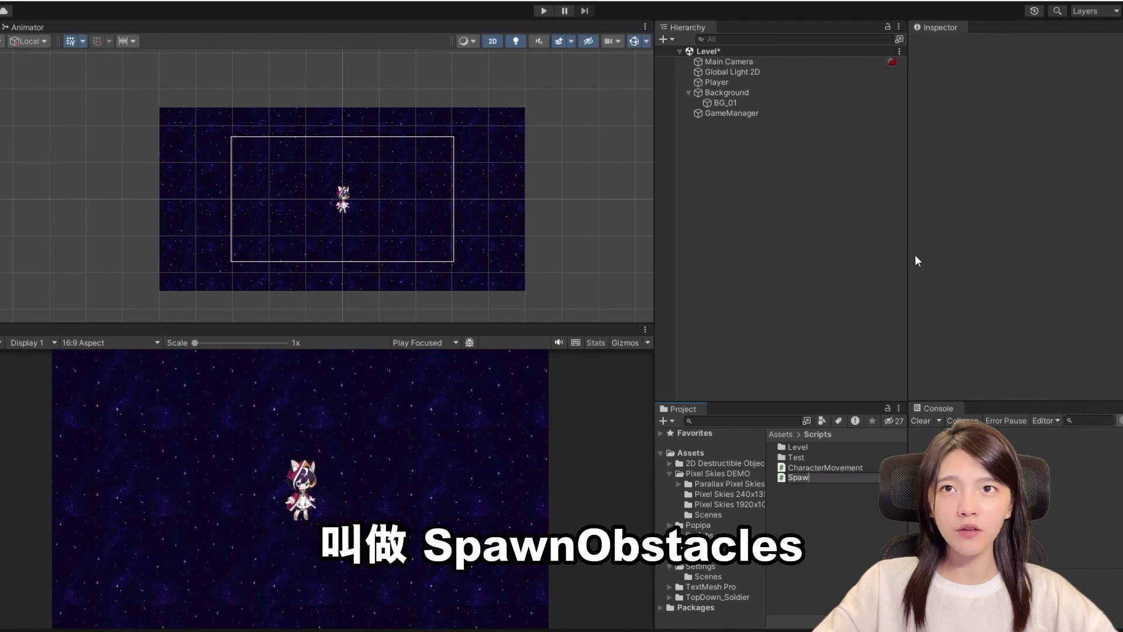
type("nObstac")
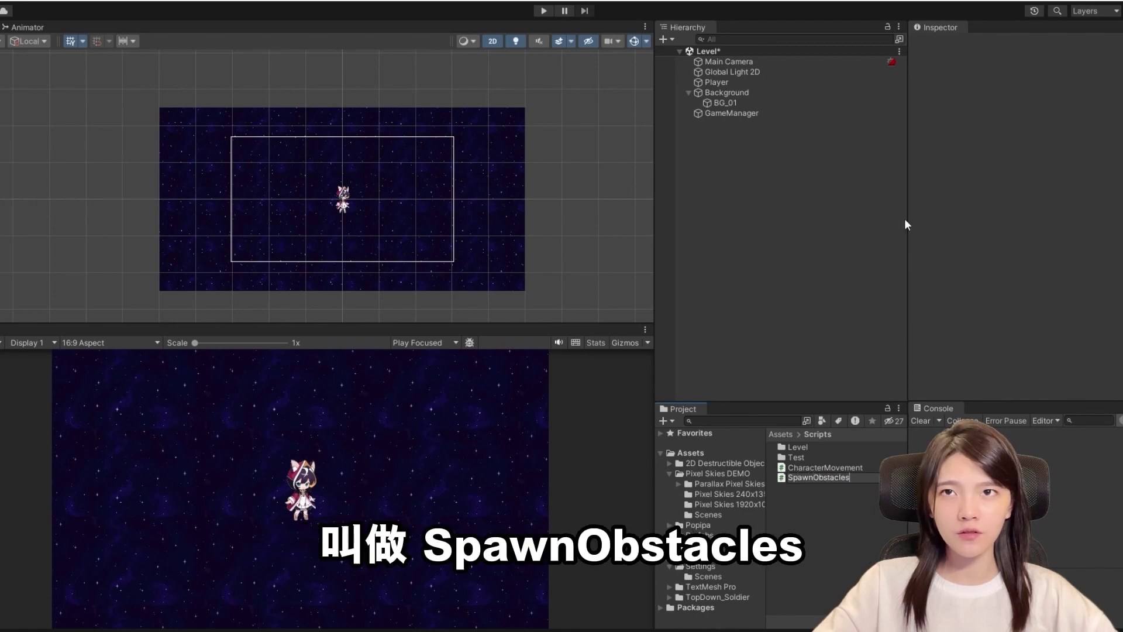
type("les")
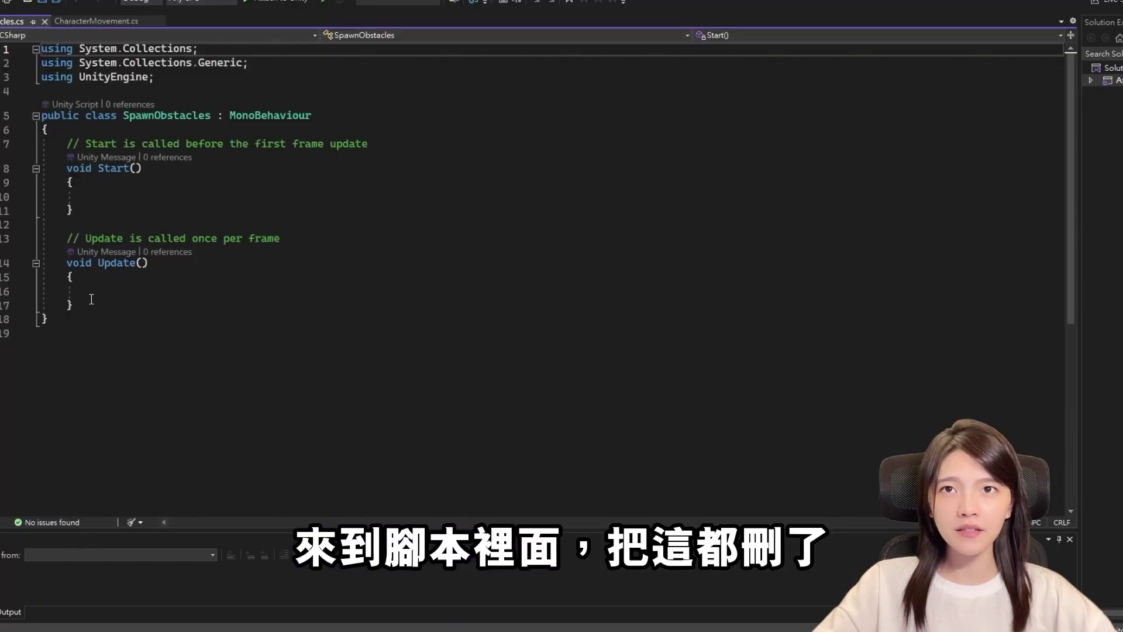
Replace Start and Update with serialized _spawnPoints array and _obstacle fields.
left_click_drag(91, 298, 42, 144)
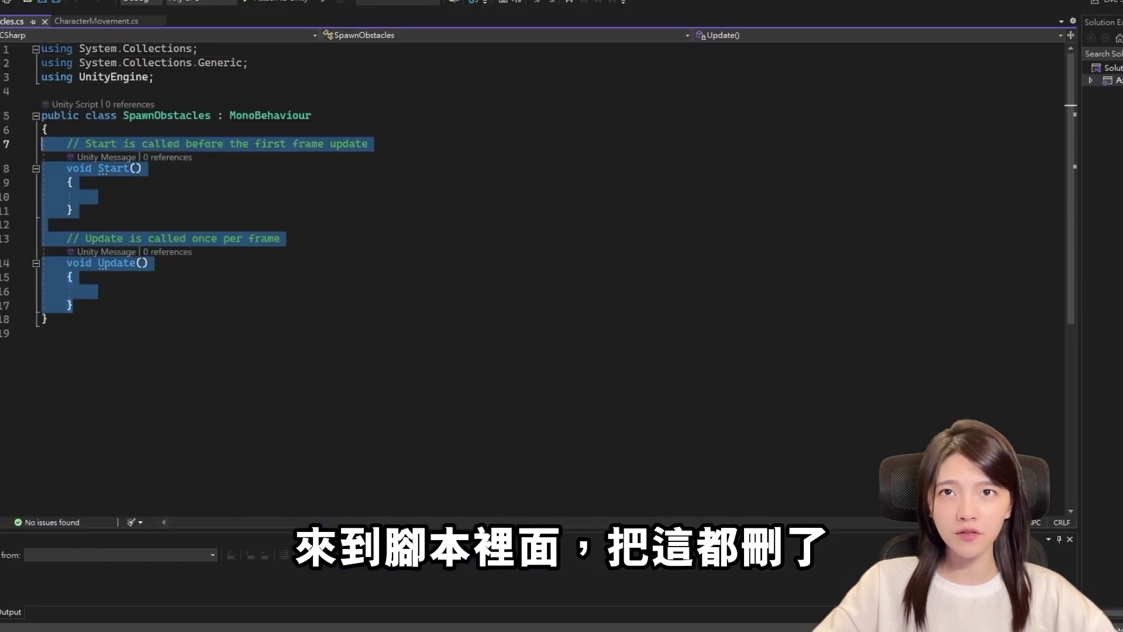
key("Delete")
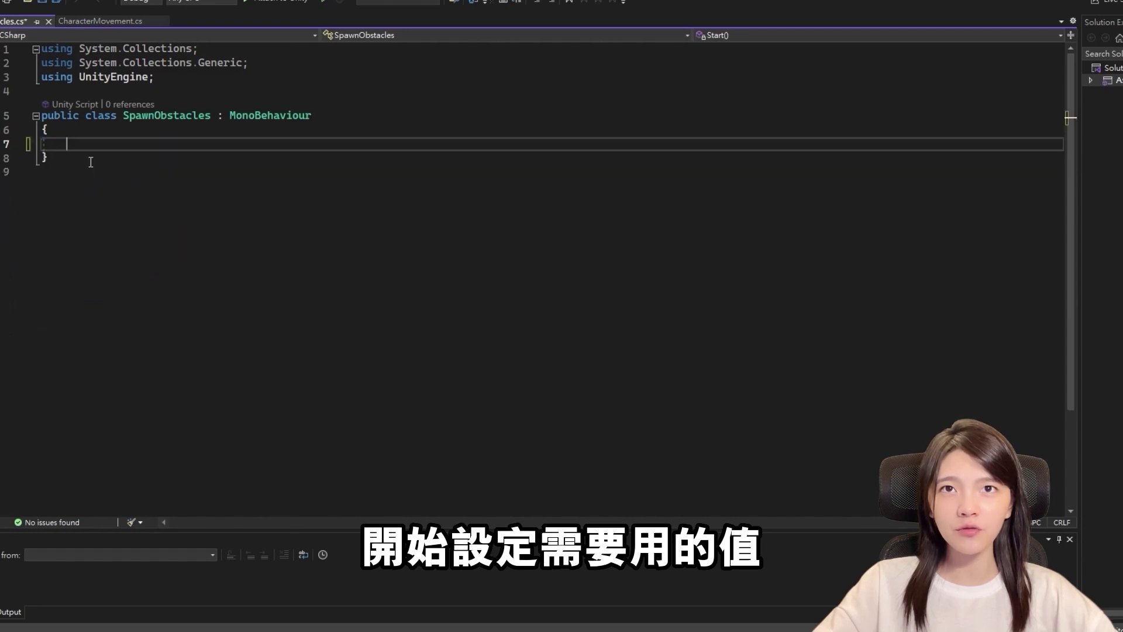
type("[SerializeField")
type("private Tr")
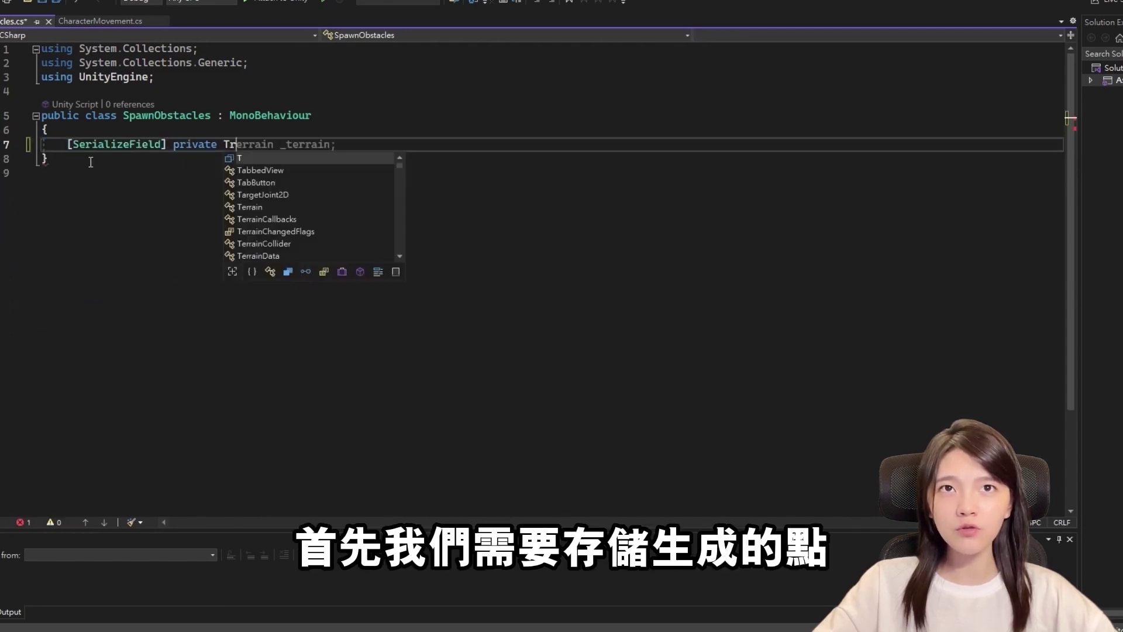
type("ansform[] _spawn")
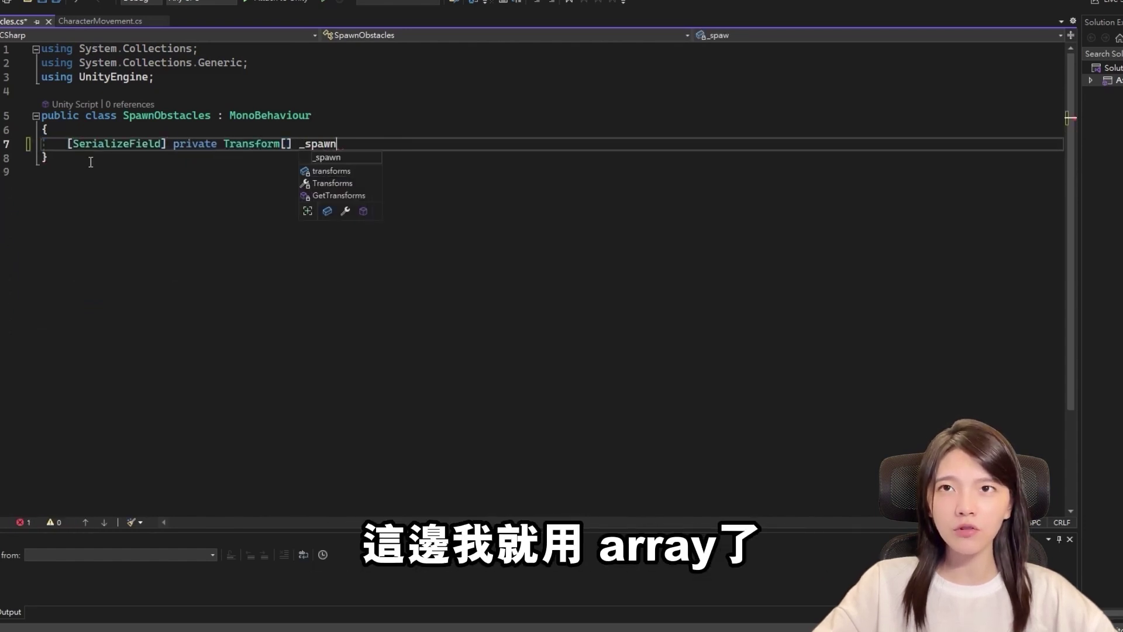
type(";")
key("Return")
key("Tab")
type("[SerializeField] private GameObject _obstacl")
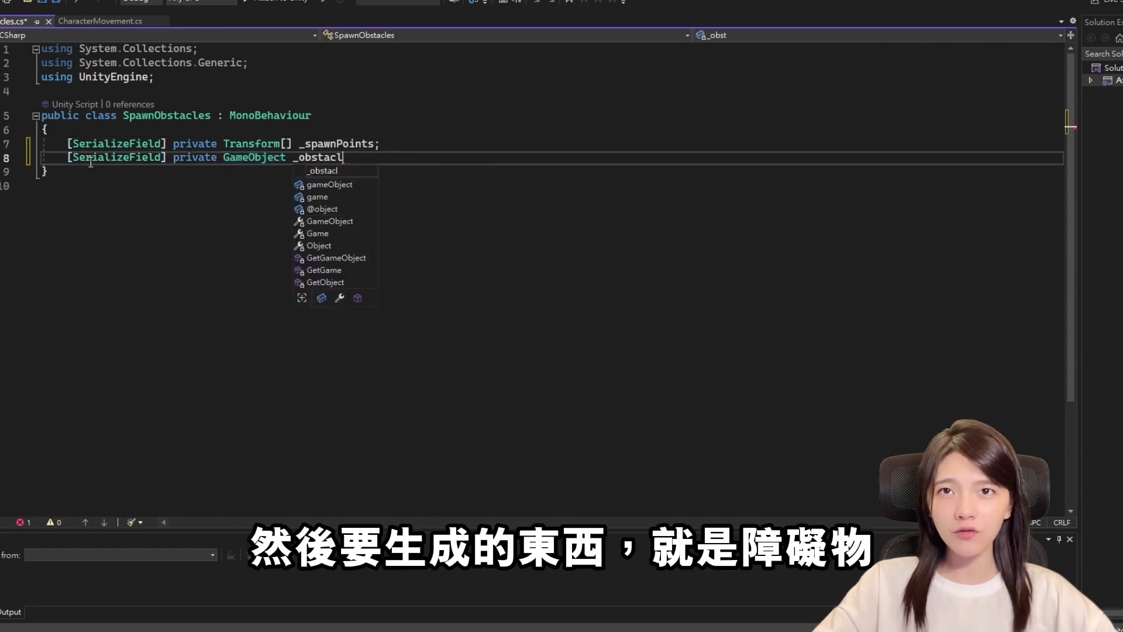
type("e;")
key("Return")
key("Tab")
Add more fields, including _spawnInterval = 0.5f and a quantity of 50.
type("private GameObject _wi")
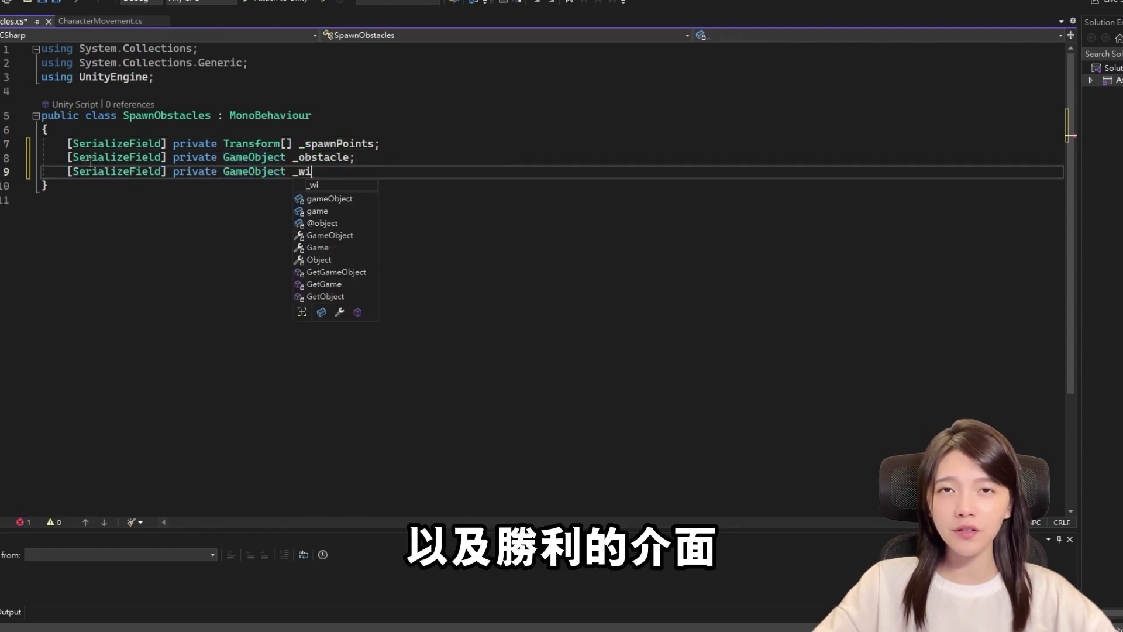
key("Return")
key("Return")
key("Tab")
type("private f")
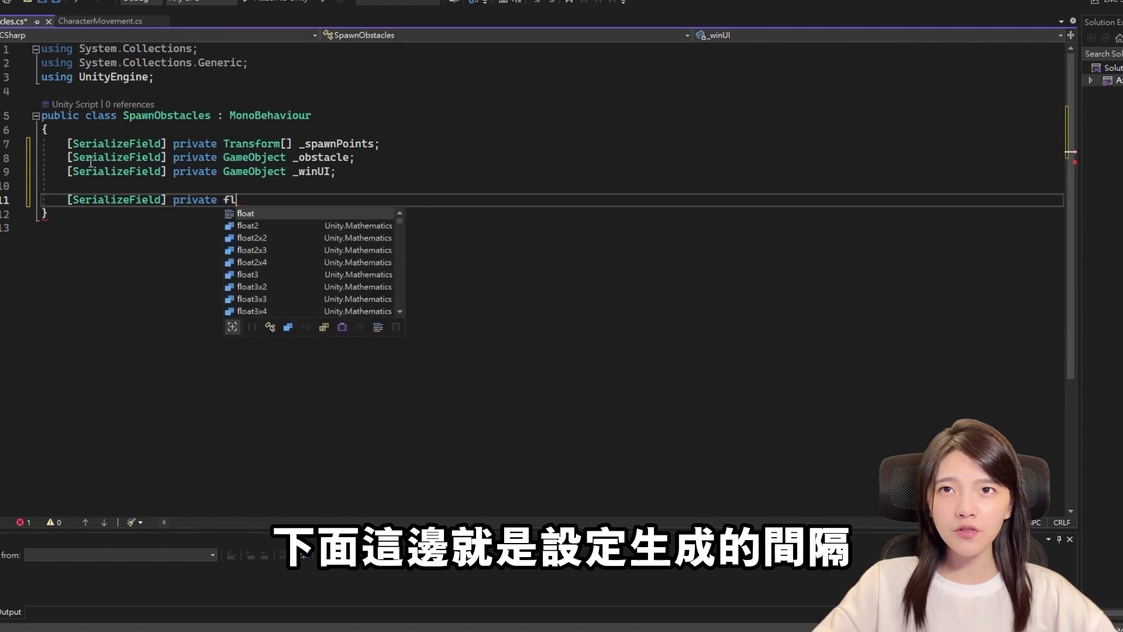
type("loat _spawnInterval = 0.5f;")
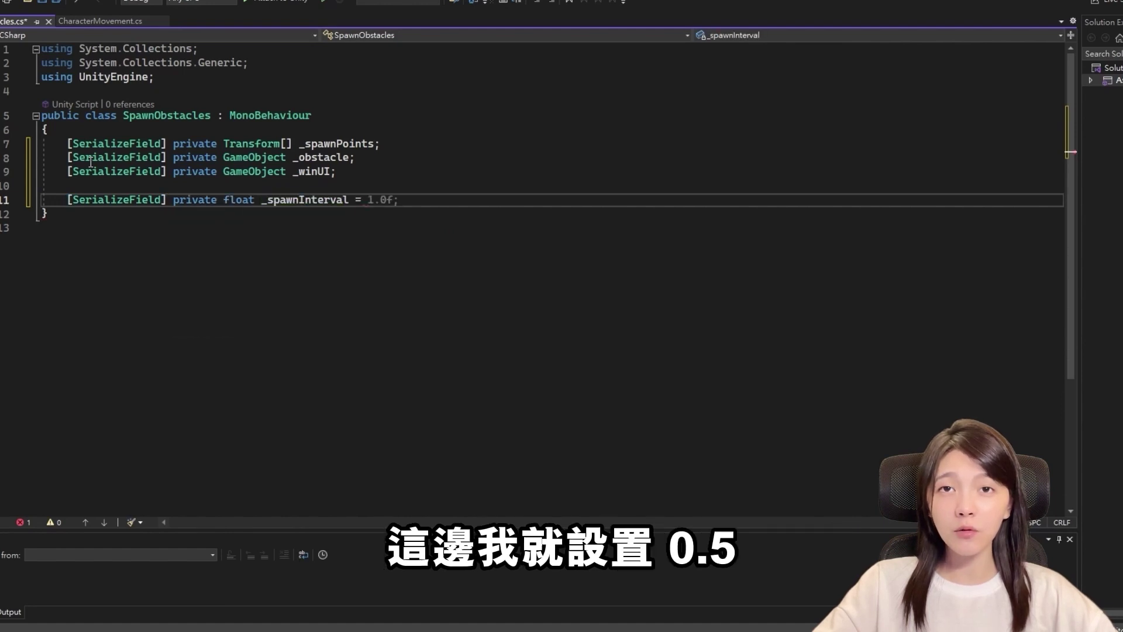
key("Return")
type("private int _quantity =")
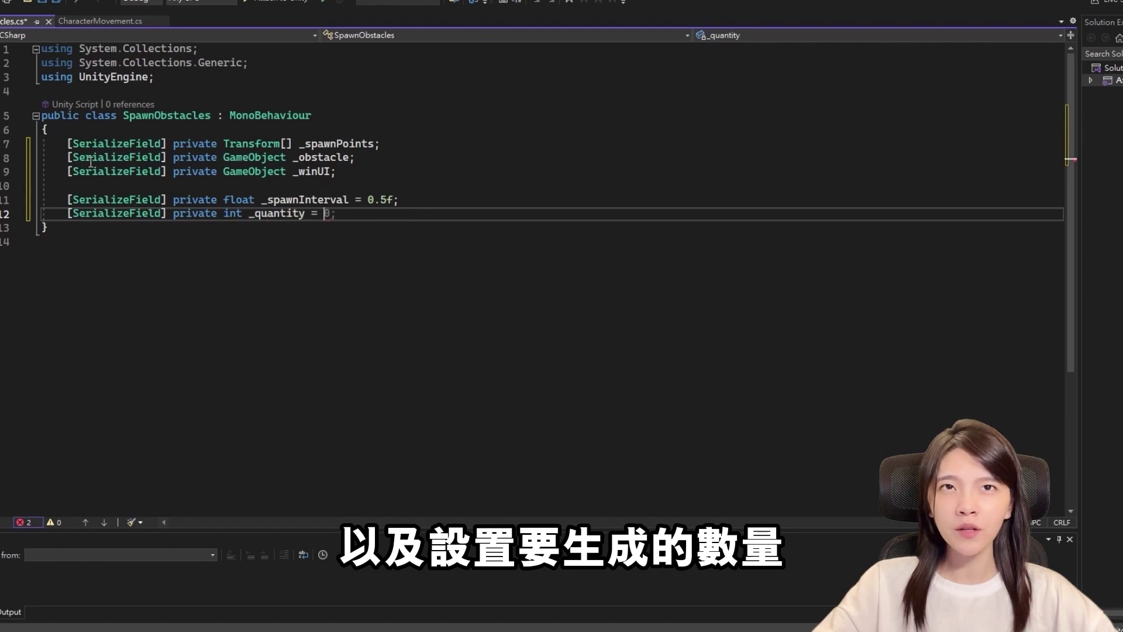
type("1")
key("Return")
key("Return")
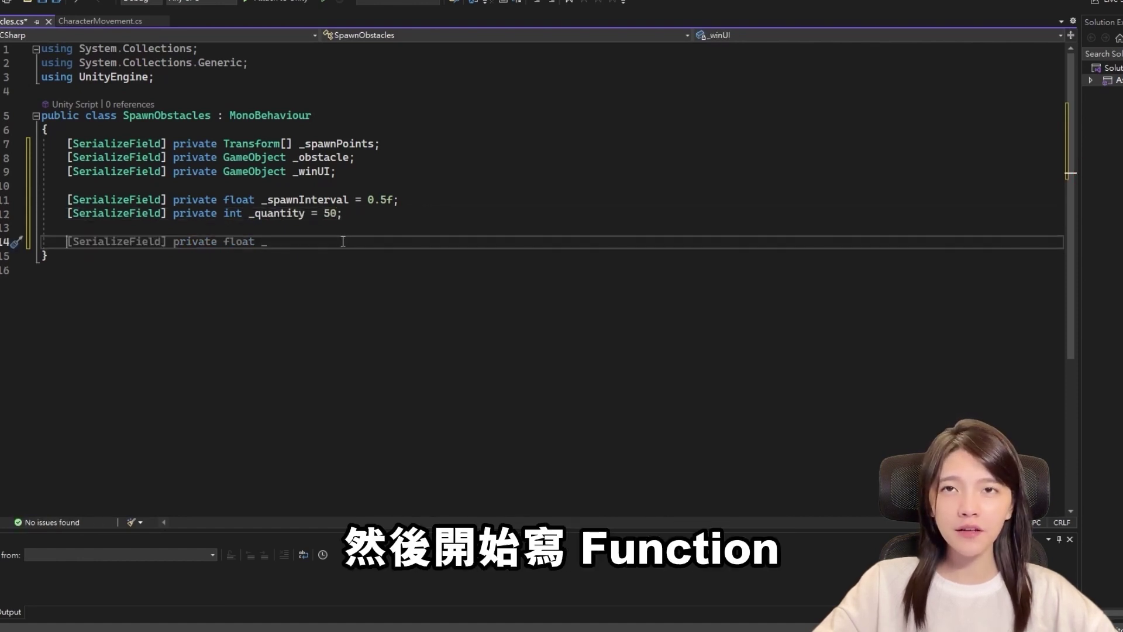
Write GetRandomSpawnPosition() returning a random spawn point's position via Random.Range.
type("private Vector3 GetRandomSpawn")
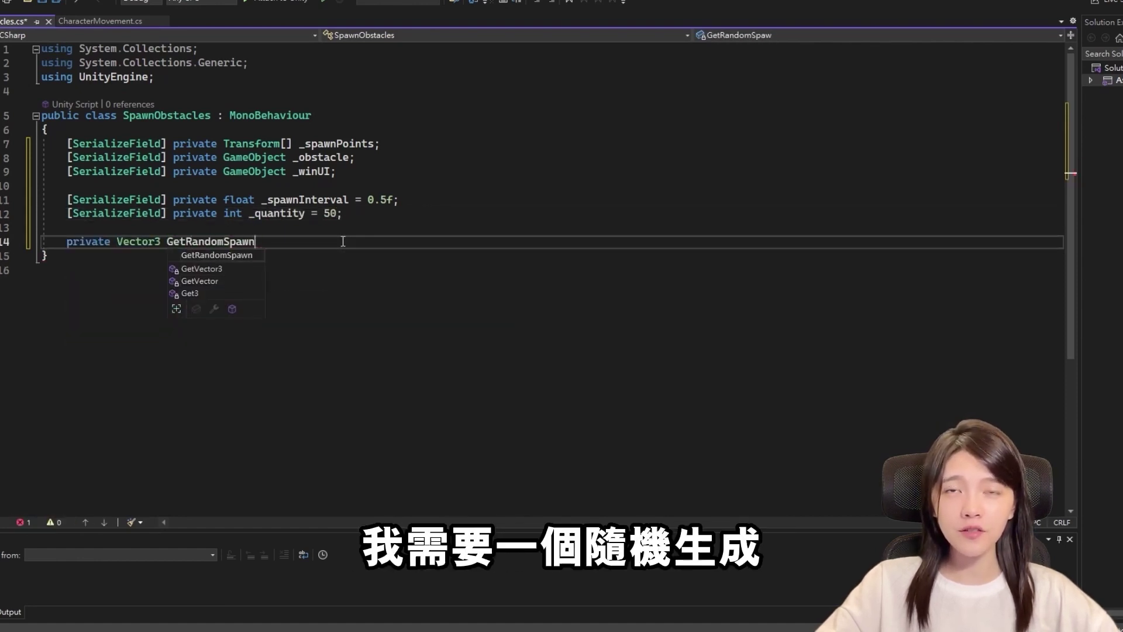
type("Position()")
key("Return")
type("{")
key("Return")
type("int index = ")
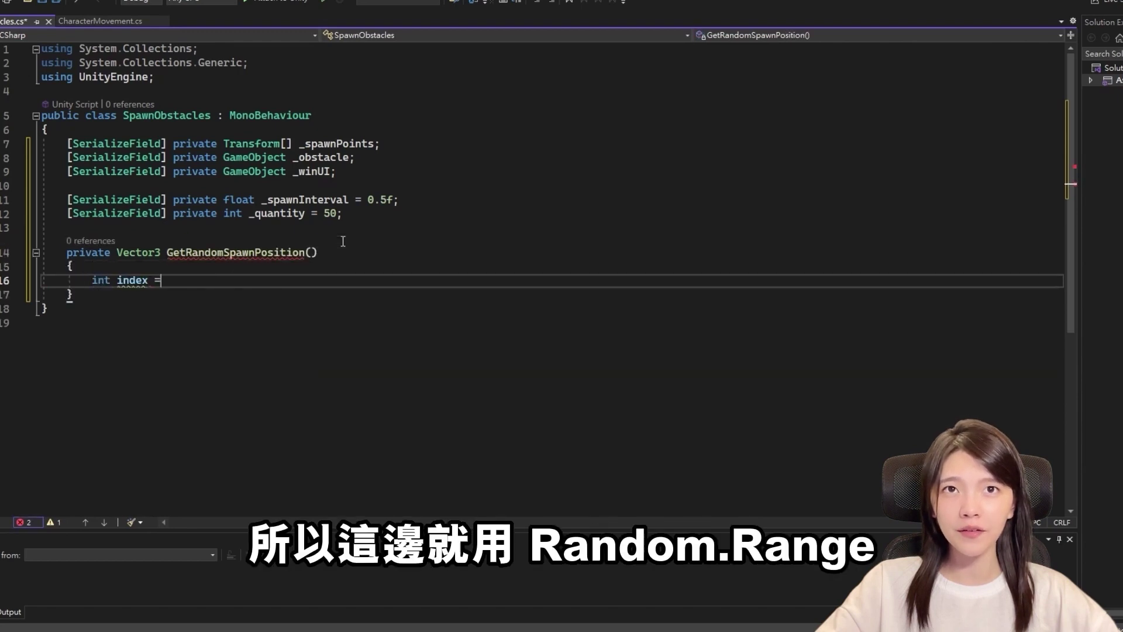
type("Random.Range(0, _spawnPoints.Length)")
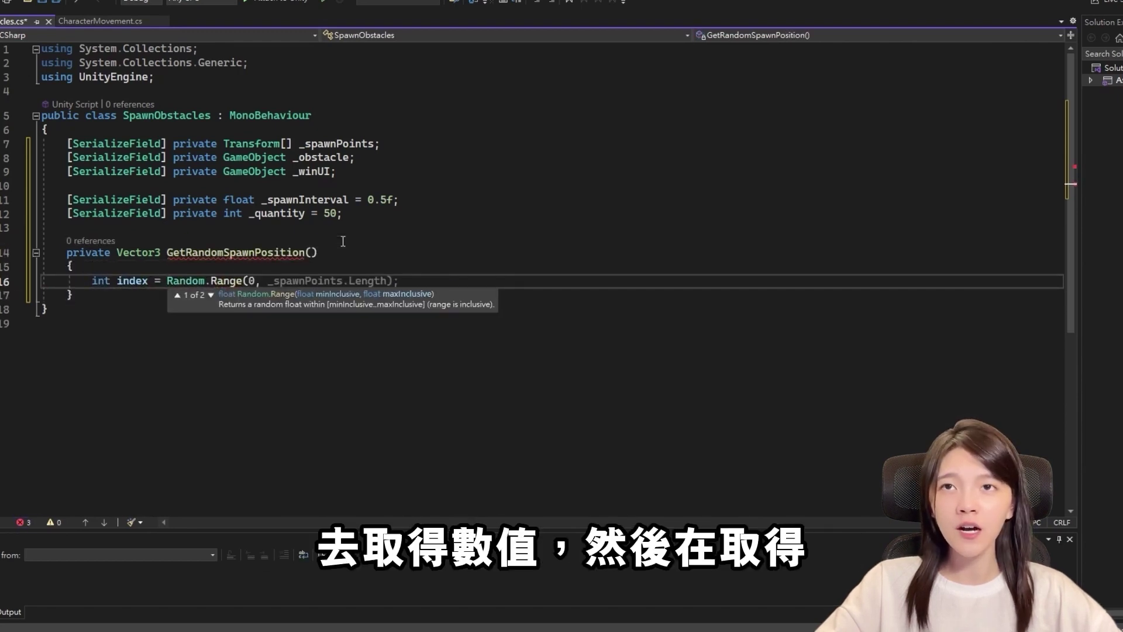
type(";")
key("Return")
type("Vector3 position = _spawn")
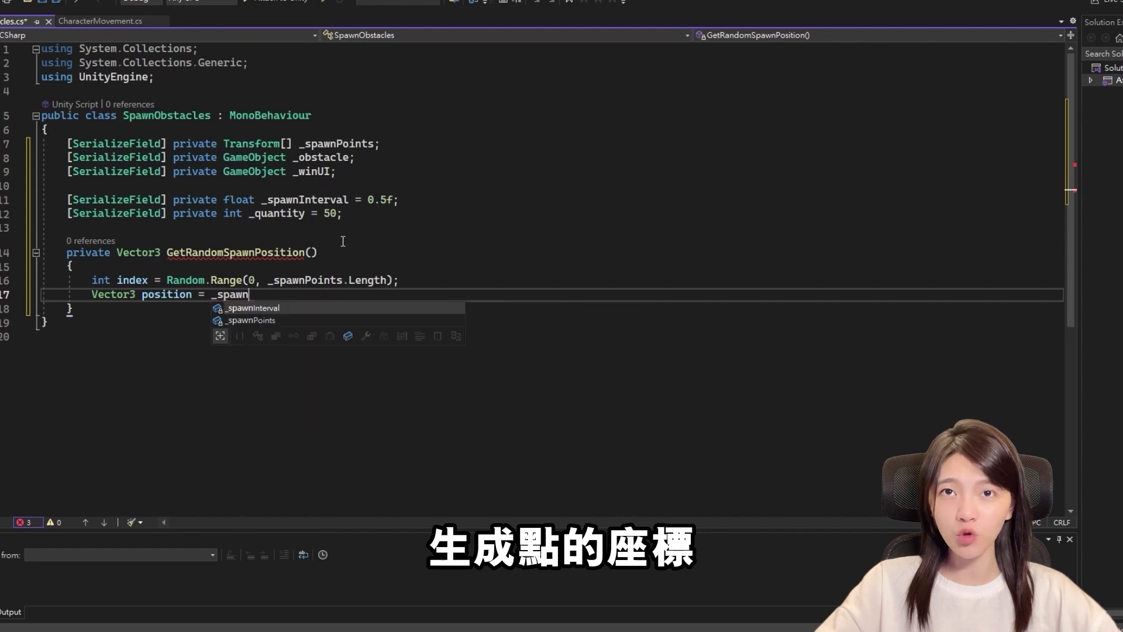
type("Points[index].position;")
key("Return")
type("return position;")
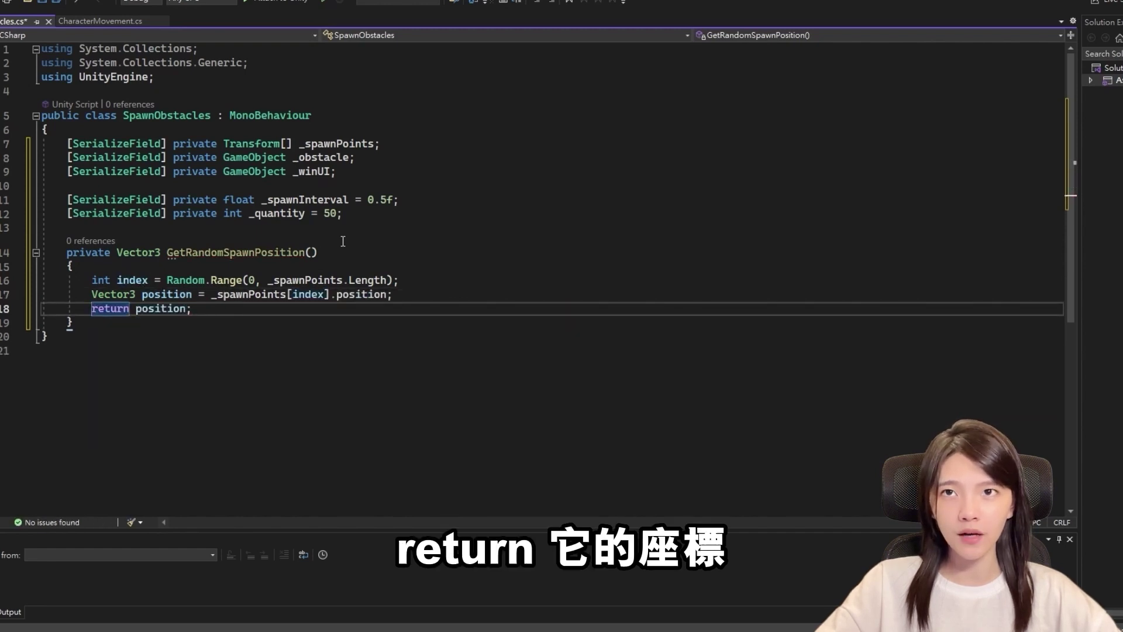
Declare a new SpawnObstacle() method and begin its Instantiate call.
key("Down")
key("End")
key("Return")
key("Return")
type("private void SpawnObstacle()")
key("Return")
type("ins")
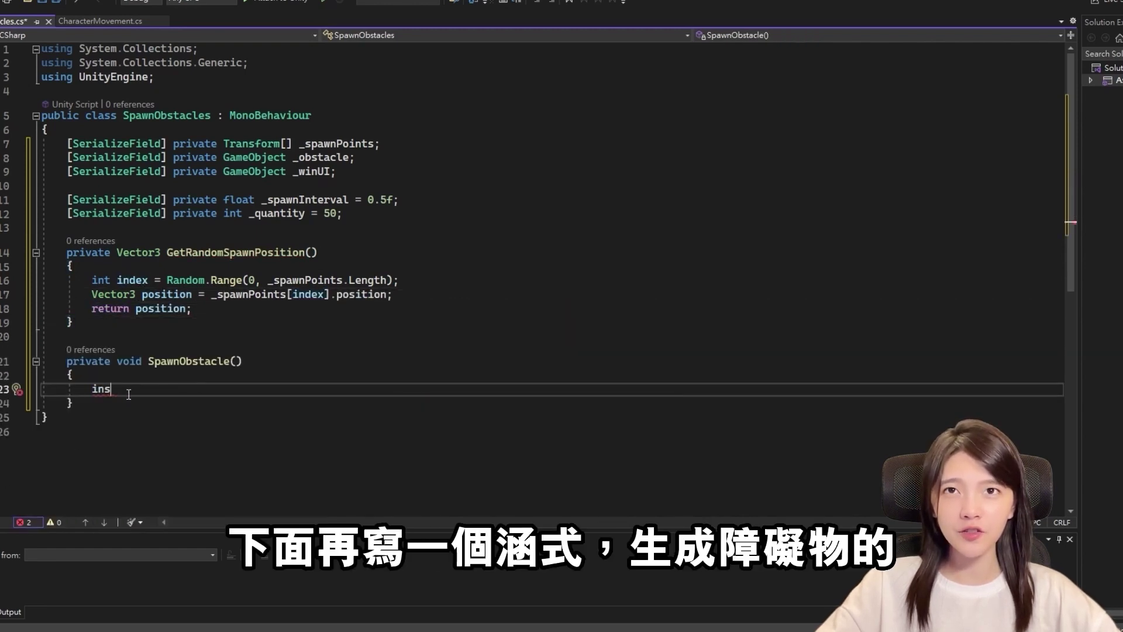
type("Ins")
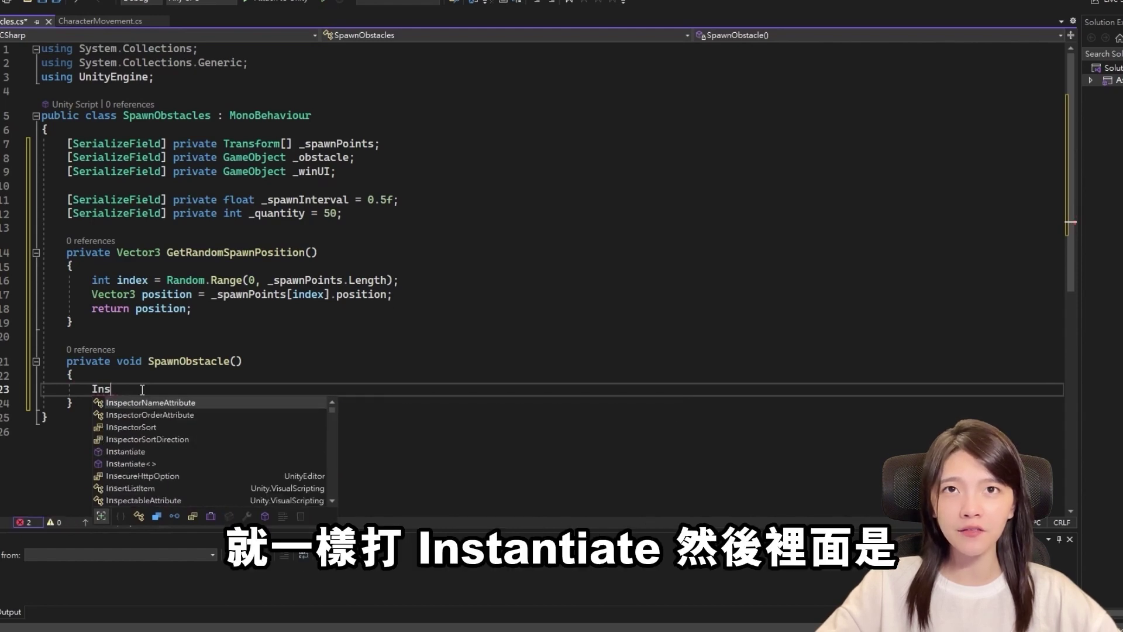
type("tani")
Make SpawnObstacle() instantiate the obstacle at GetRandomSpawnPosition() with Quaternion.identity rotation.
key("Tab")
type("bstacle,")
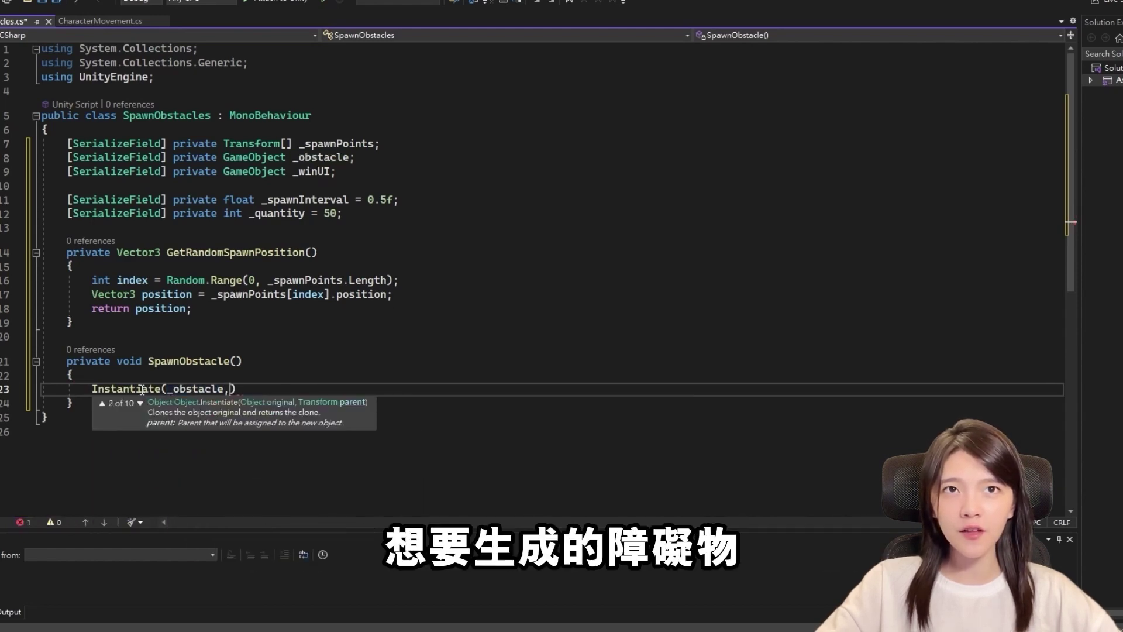
type(" G")
key("Tab")
type("(), Q")
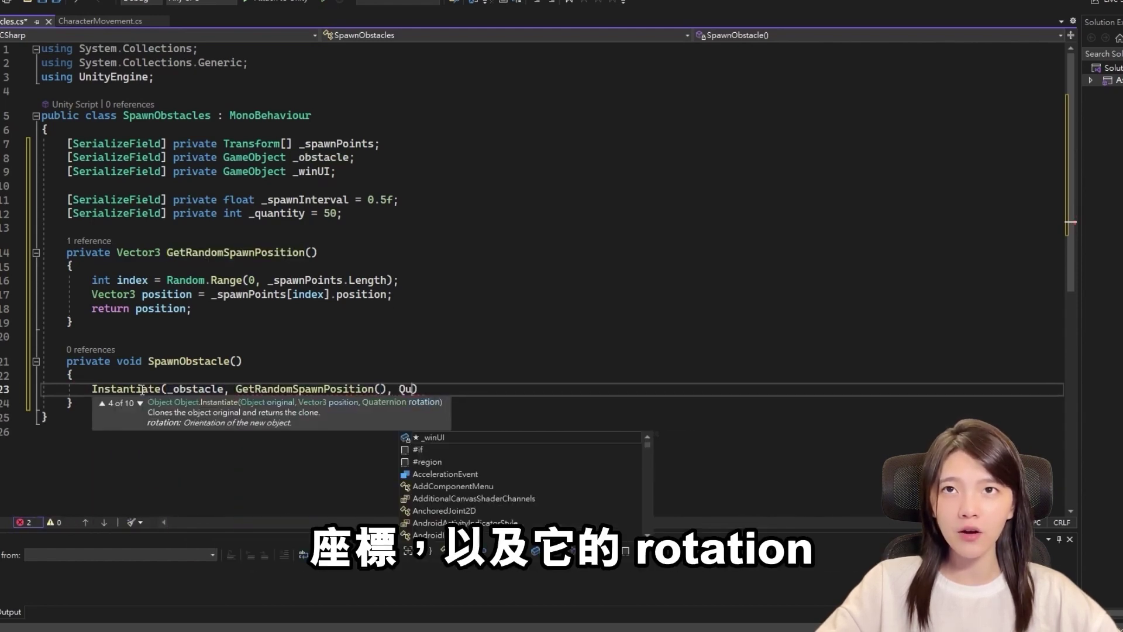
key("Tab")
type(".i")
key("Tab")
type(";")
Add an IEnumerator Spawn() coroutine with a for loop running _quantity times.
key("Down")
key("Return")
key("Return")
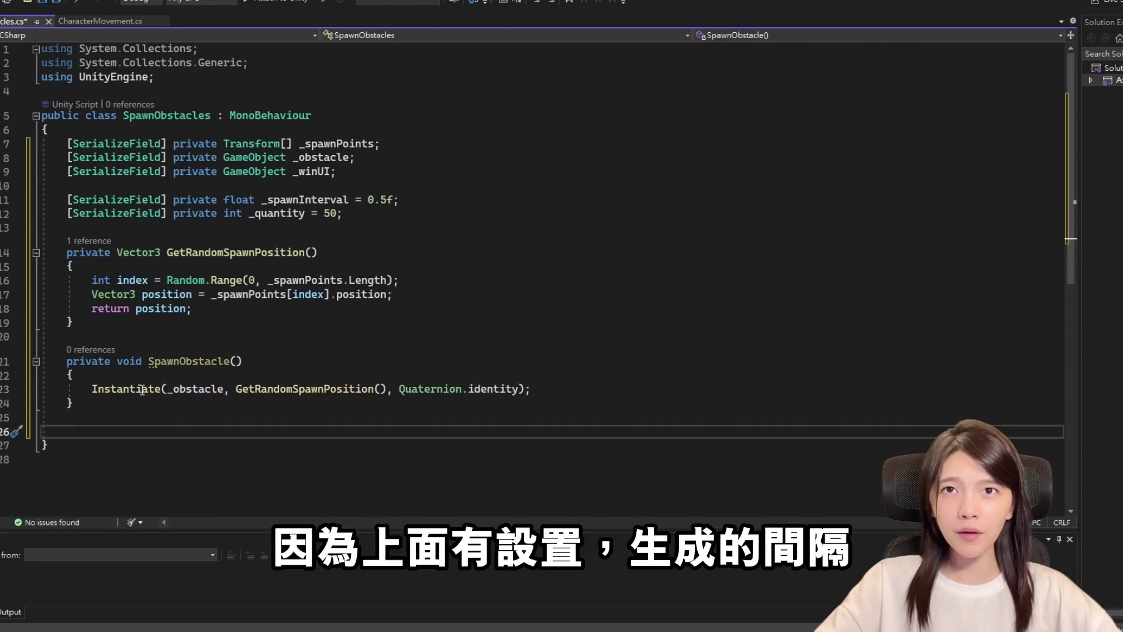
type("En")
key("Tab")
type("S")
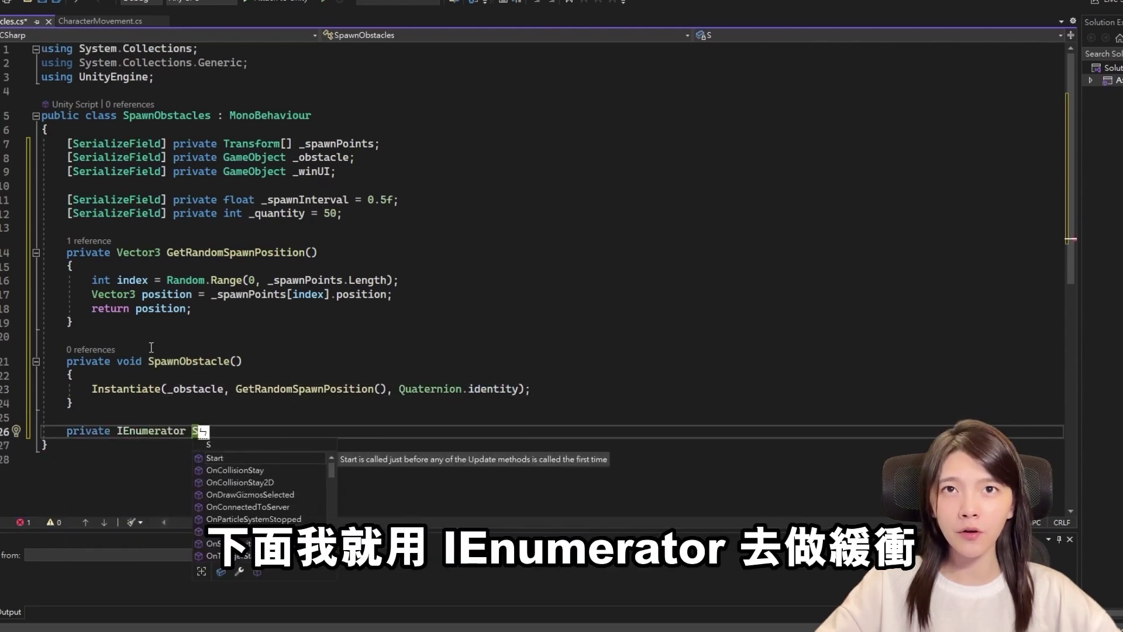
type("pawn")
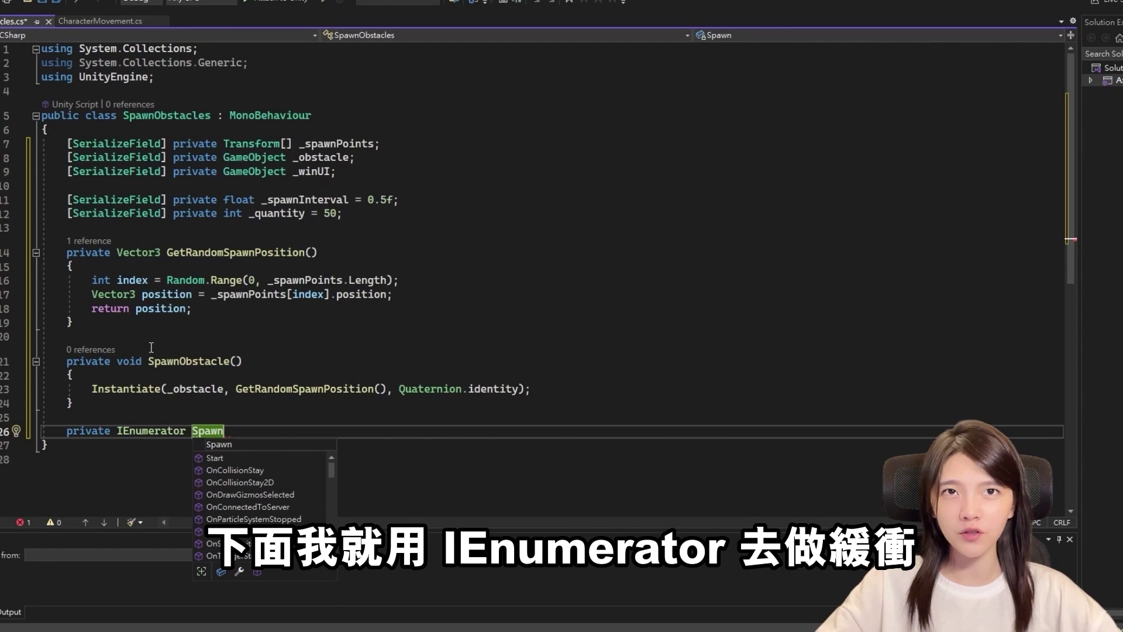
type("()")
key("Return")
type("{")
key("Return")
type("fo")
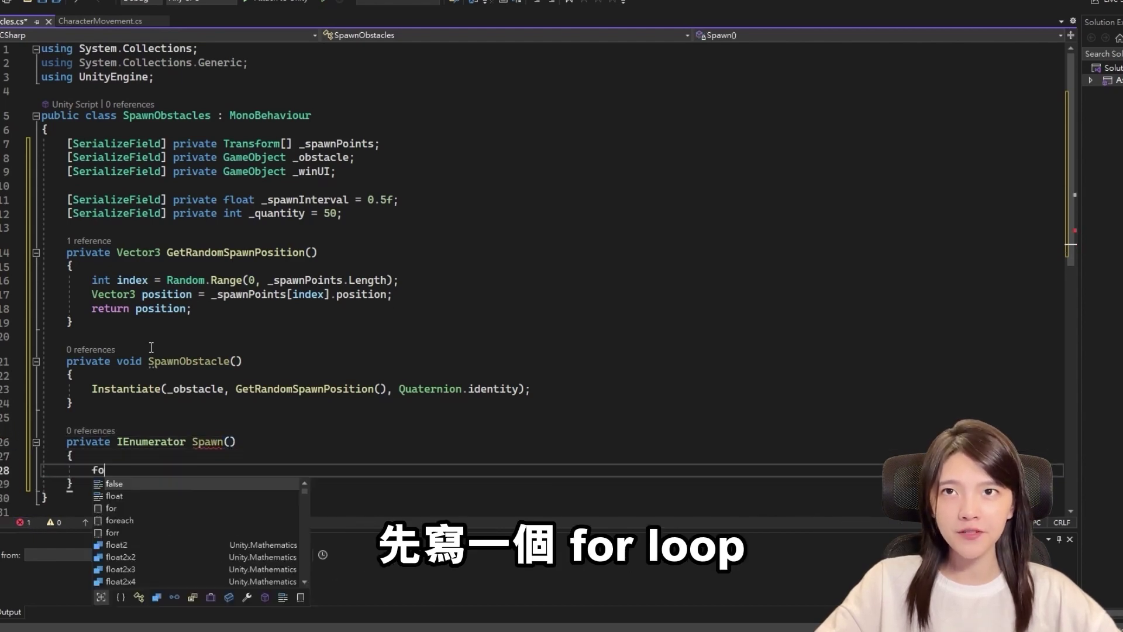
type("r (int i =")
type(" 0; i <= _quantity=")
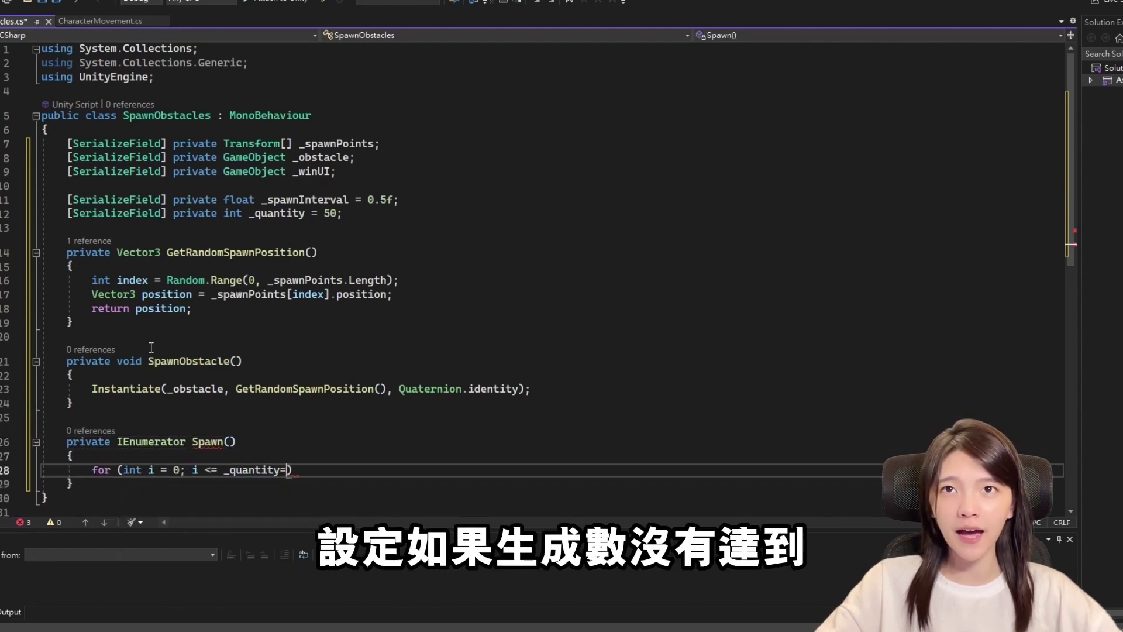
type(" - 1; i++) {")
key("Return")
In the loop, call SpawnObstacle(), activate _winUI on the last pass, and wait _spawnInterval seconds.
scroll(487, 293, "down", 5)
type("Sp")
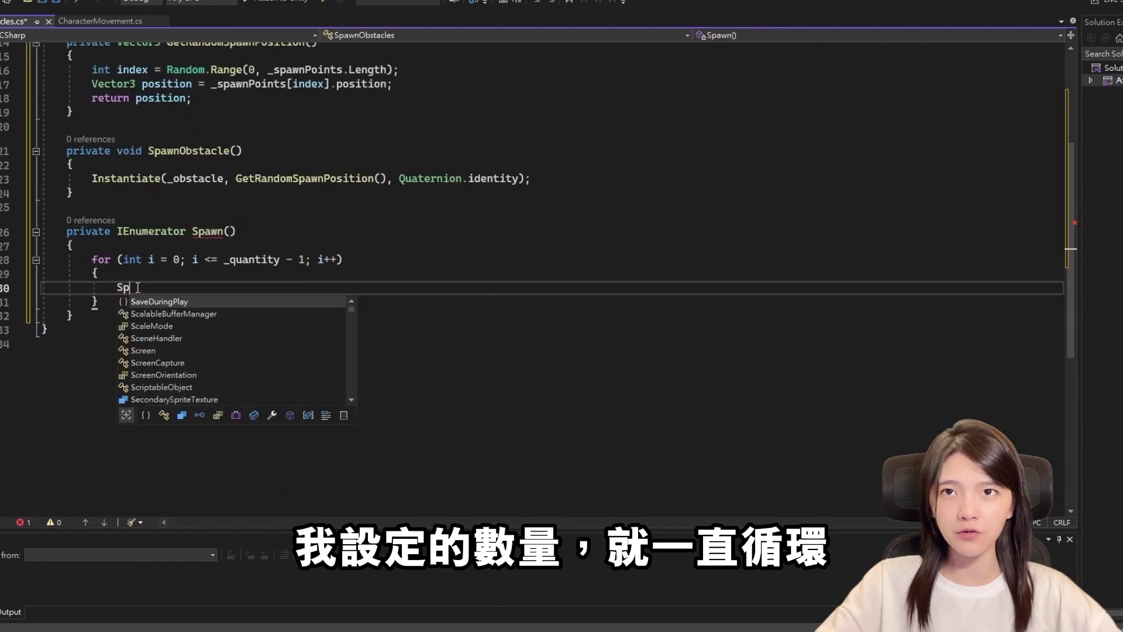
type("awnOb")
key("Tab")
type("();")
key("Return")
key("Return")
type("if (i ==")
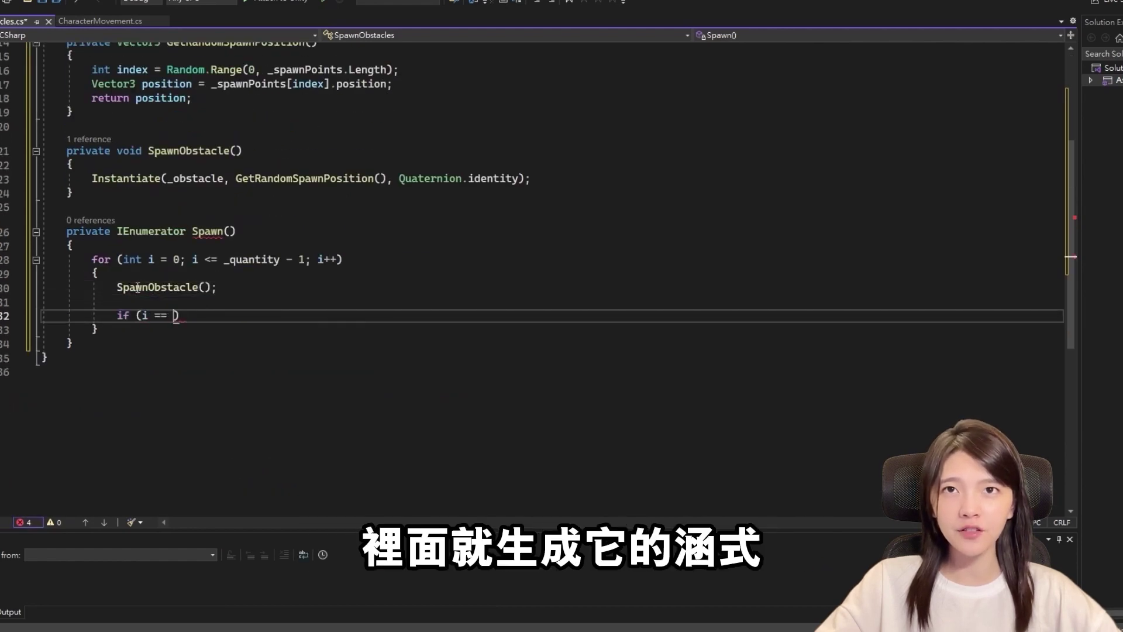
type(" _quantity - 1) _winUI.SetActive")
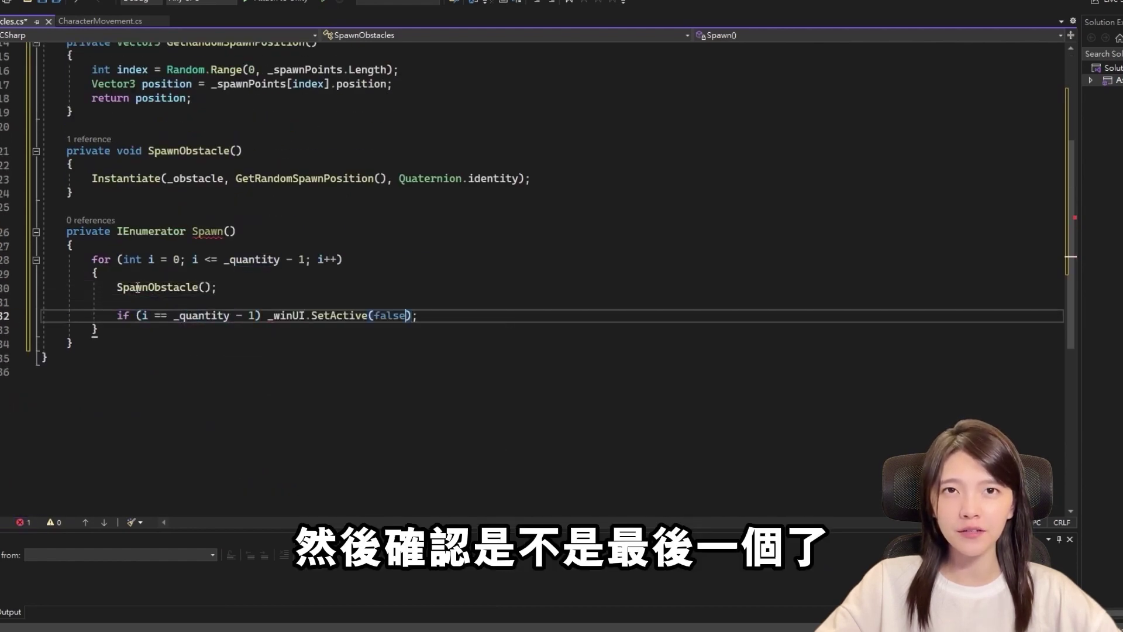
type("(true);")
key("Return")
type("yield return new W")
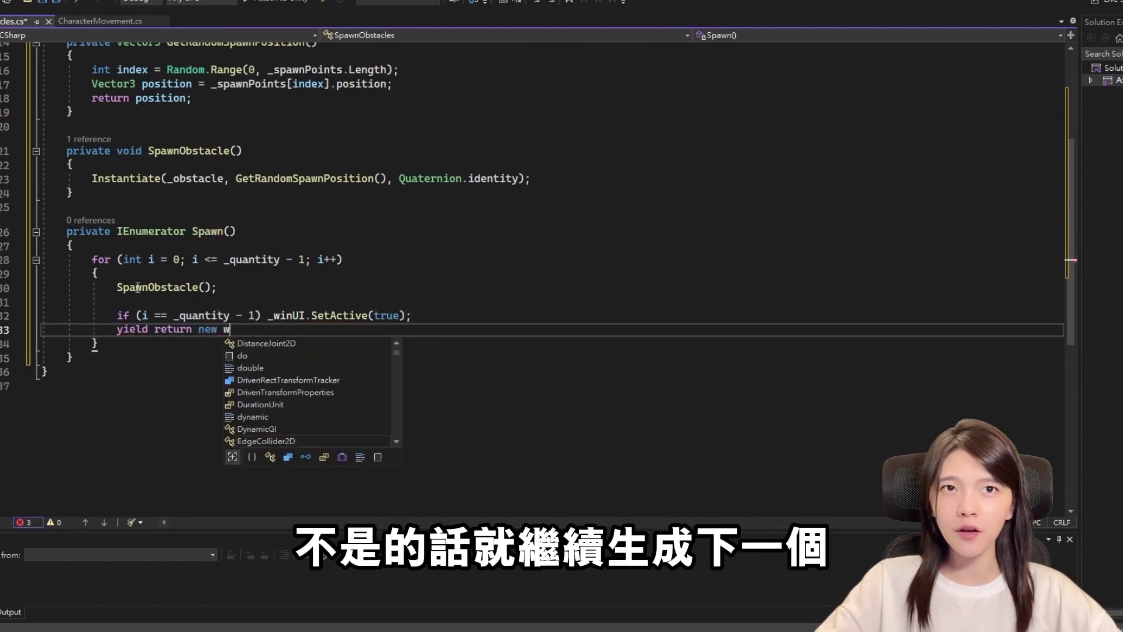
type("aitForSeconds(_spawnInterval);")
Add a Start() method that calls StartCoroutine(Spawn()).
left_click(630, 382)
scroll(630, 382, "up", 2)
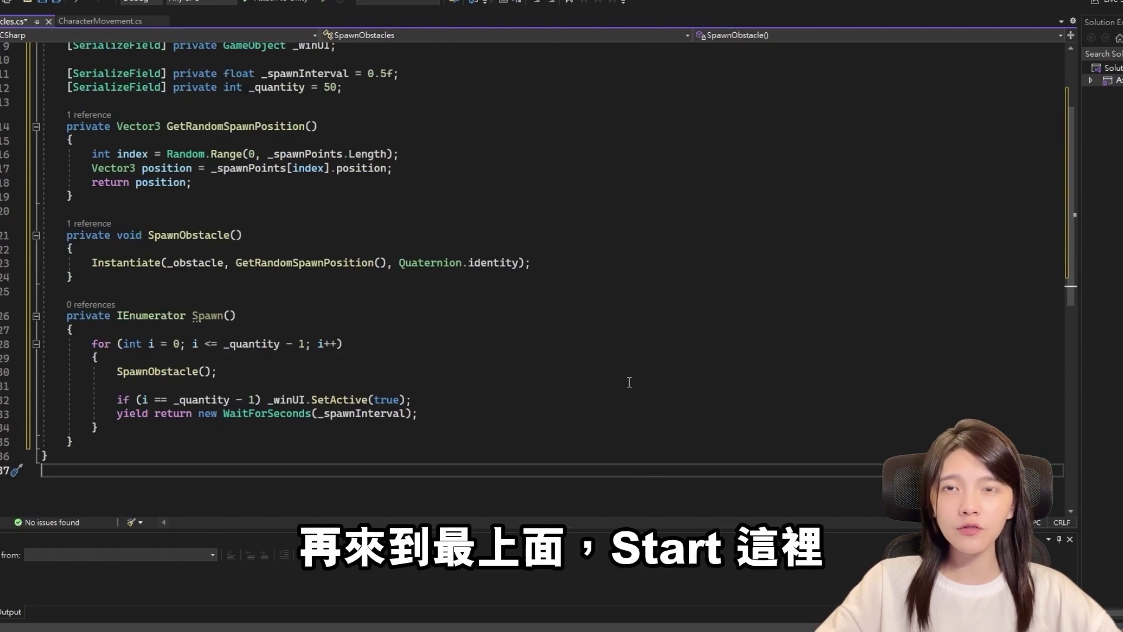
scroll(576, 264, "up", 3)
left_click(577, 186)
key("Return")
type("Start")
key("Return")
type("Start")
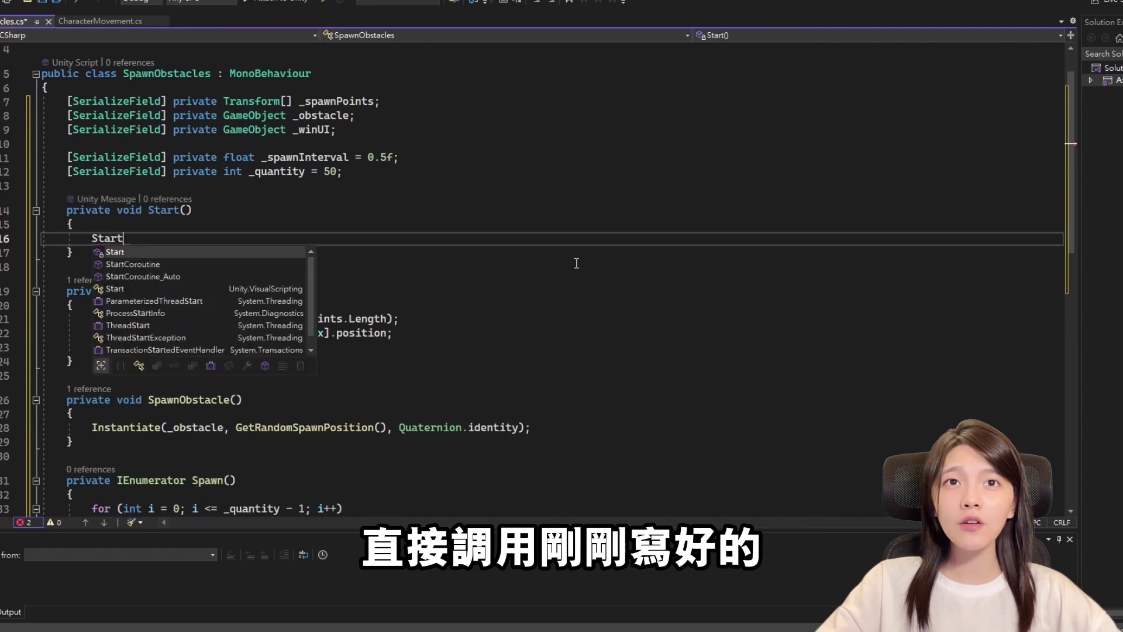
type("Coroutine(Spawn());")
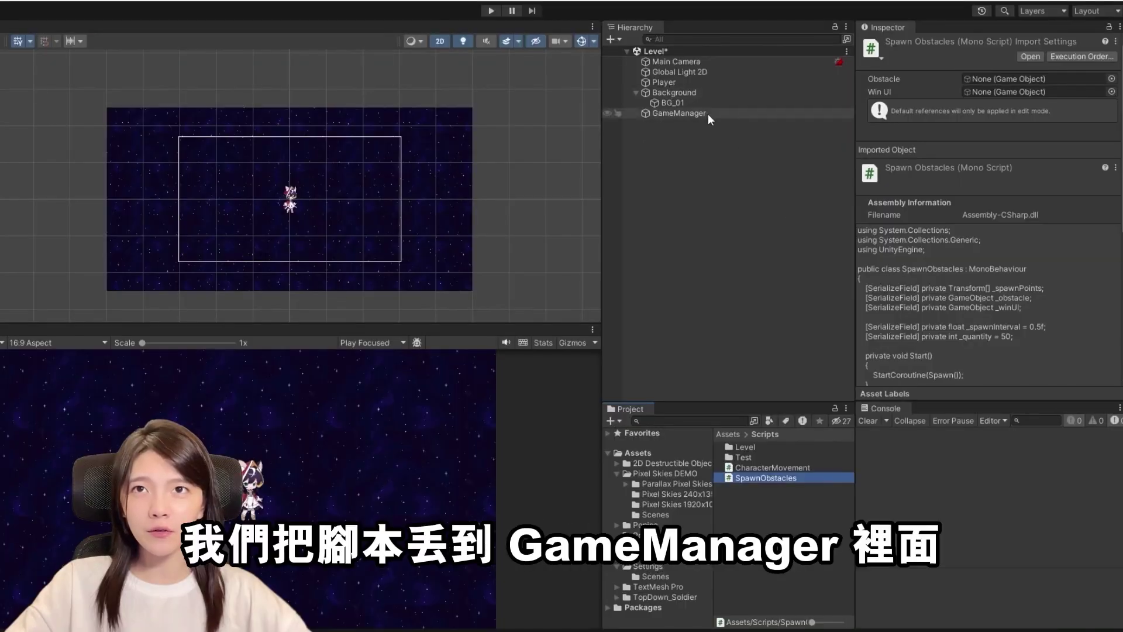
Attach SpawnObstacles to GameManager and drop a wood Barrel prefab from 2D Destructible Objects into the scene.
left_click(707, 114)
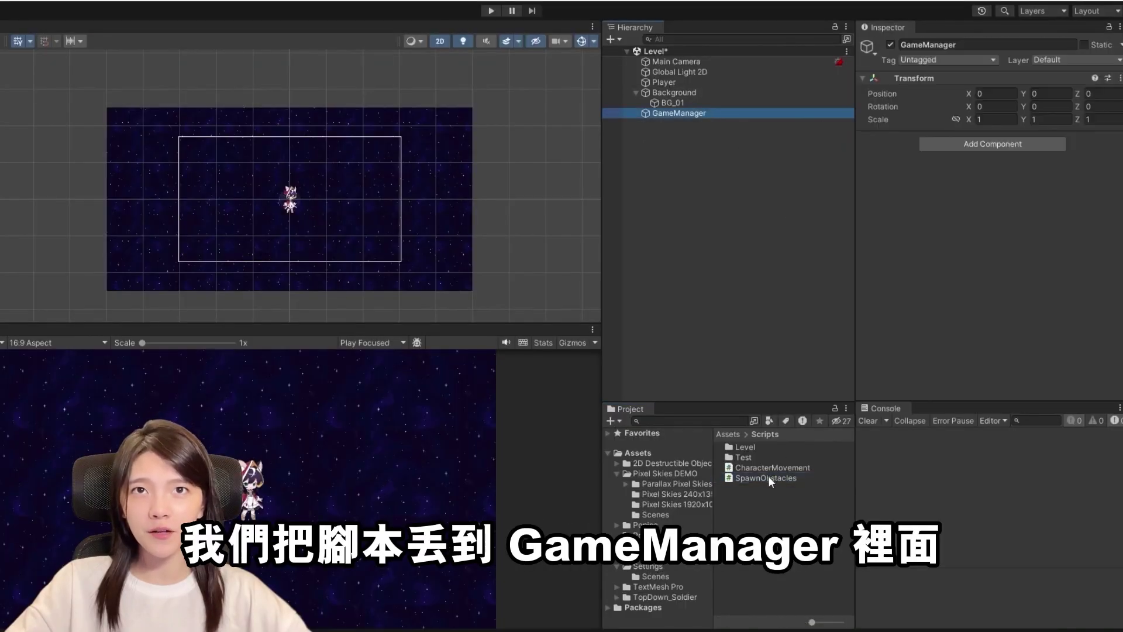
left_click_drag(767, 475, 977, 329)
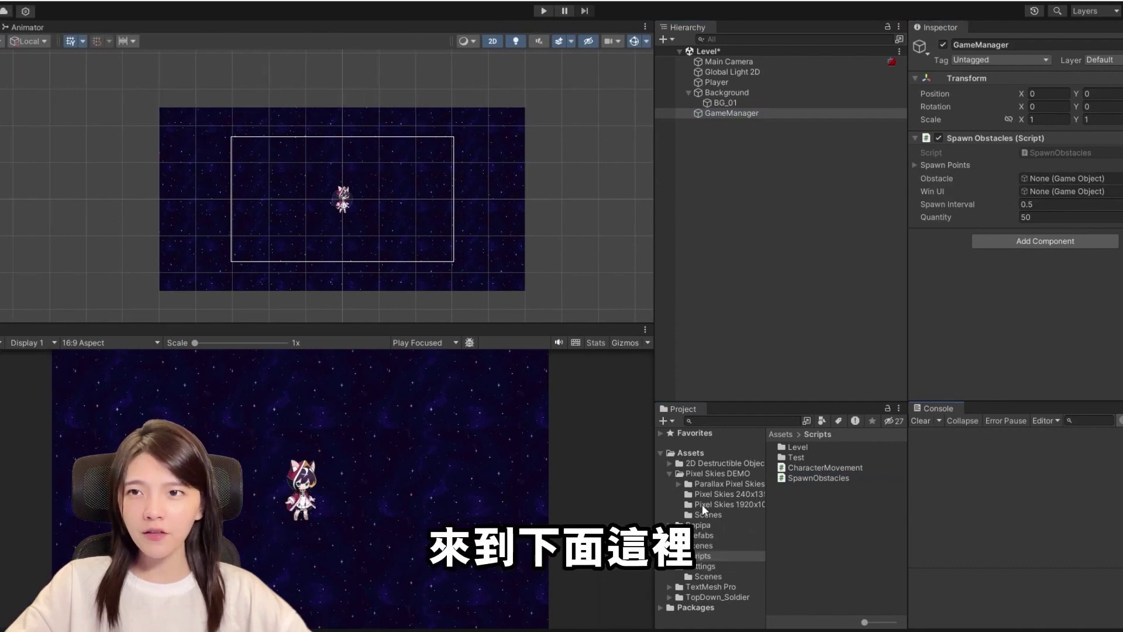
left_click(669, 472)
left_click(713, 463)
left_click(717, 514)
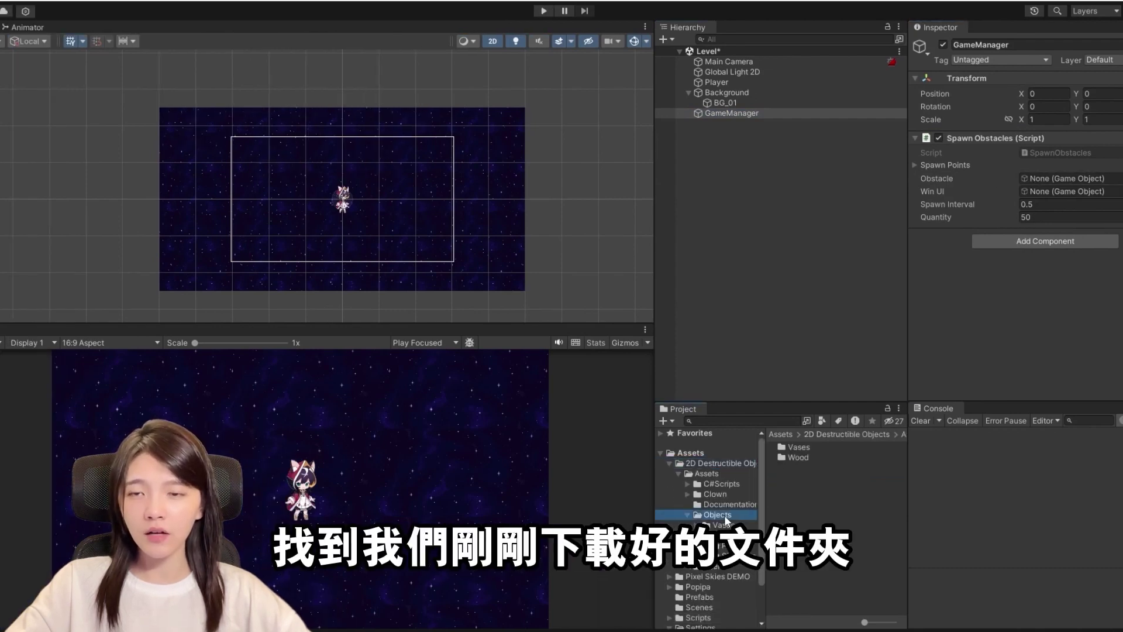
left_click(732, 545)
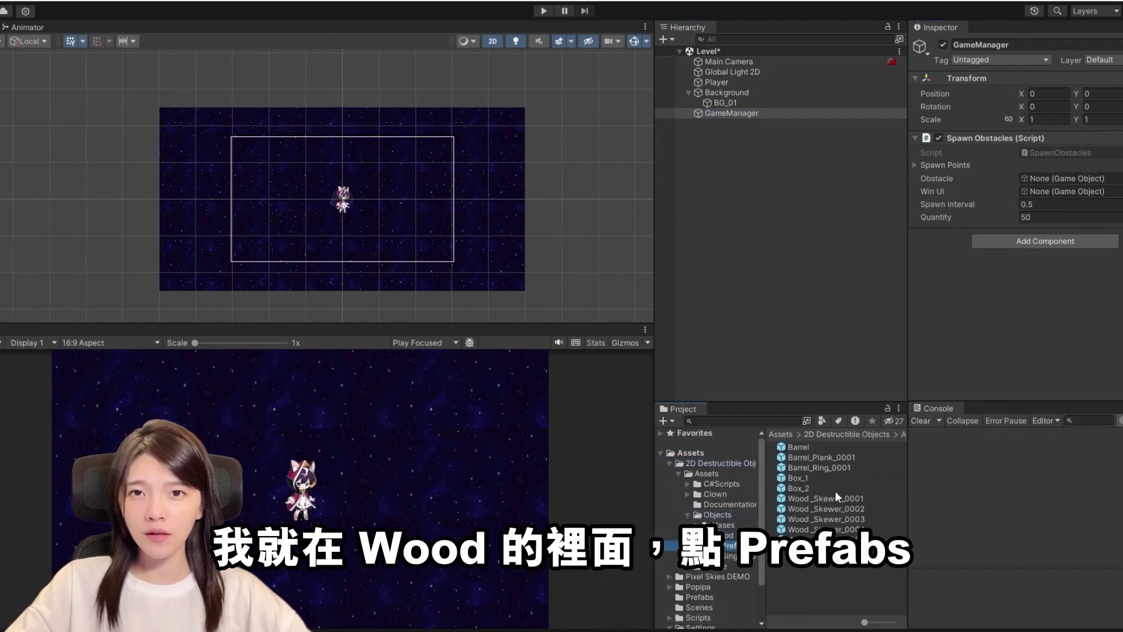
left_click(807, 466)
left_click(818, 448)
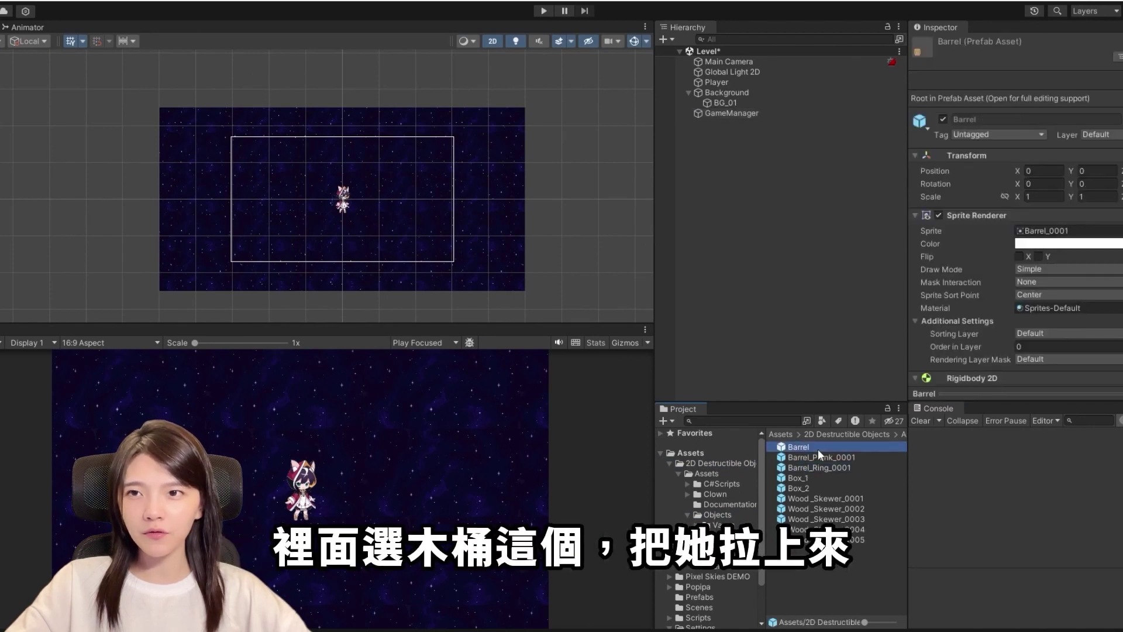
left_click_drag(821, 448, 760, 176)
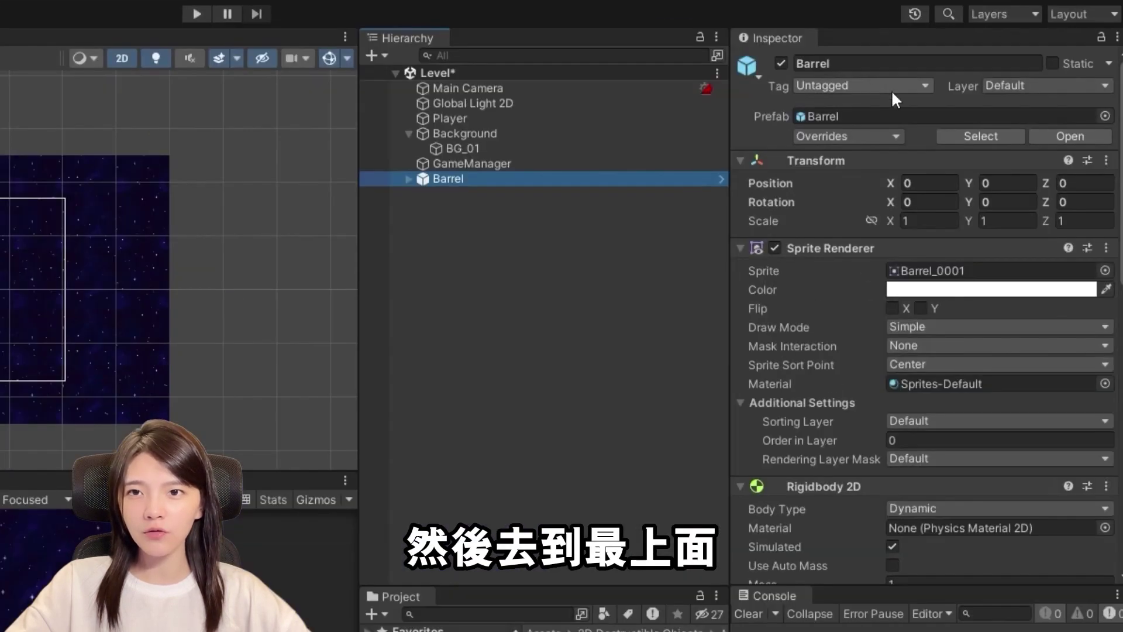
Add a new Obstacle tag in the tag settings for the barrel.
left_click(1036, 61)
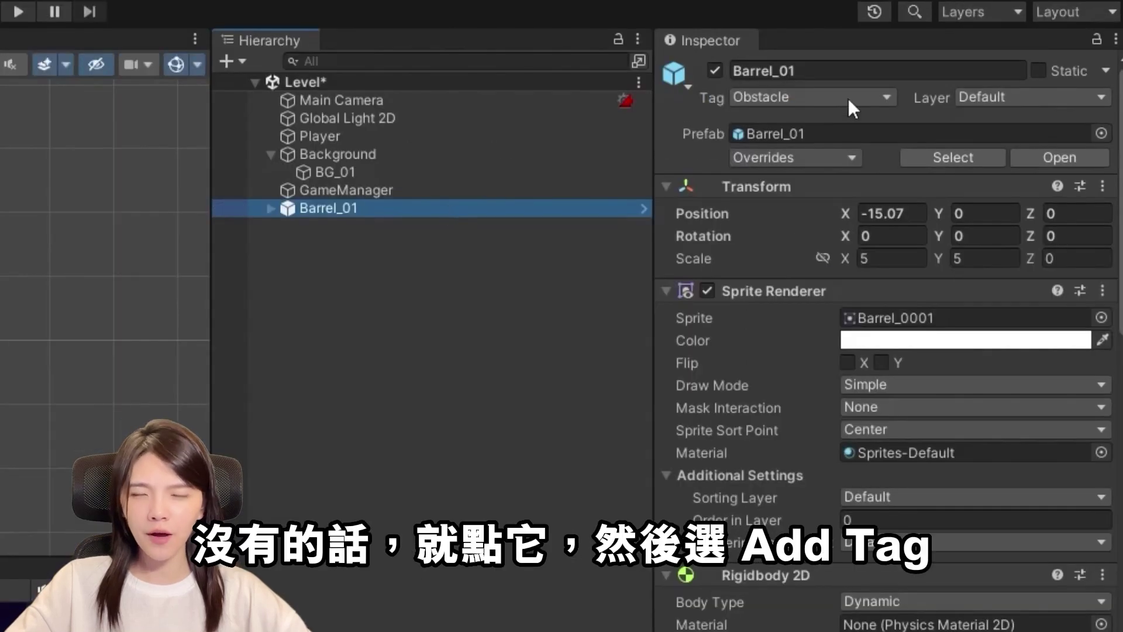
left_click(823, 95)
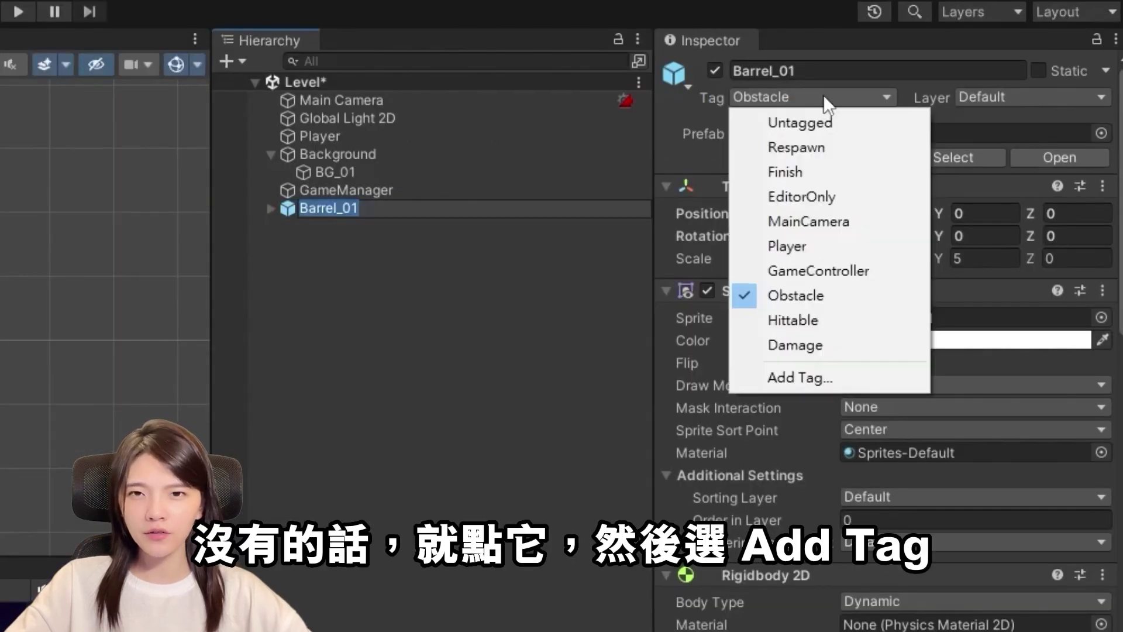
left_click(864, 380)
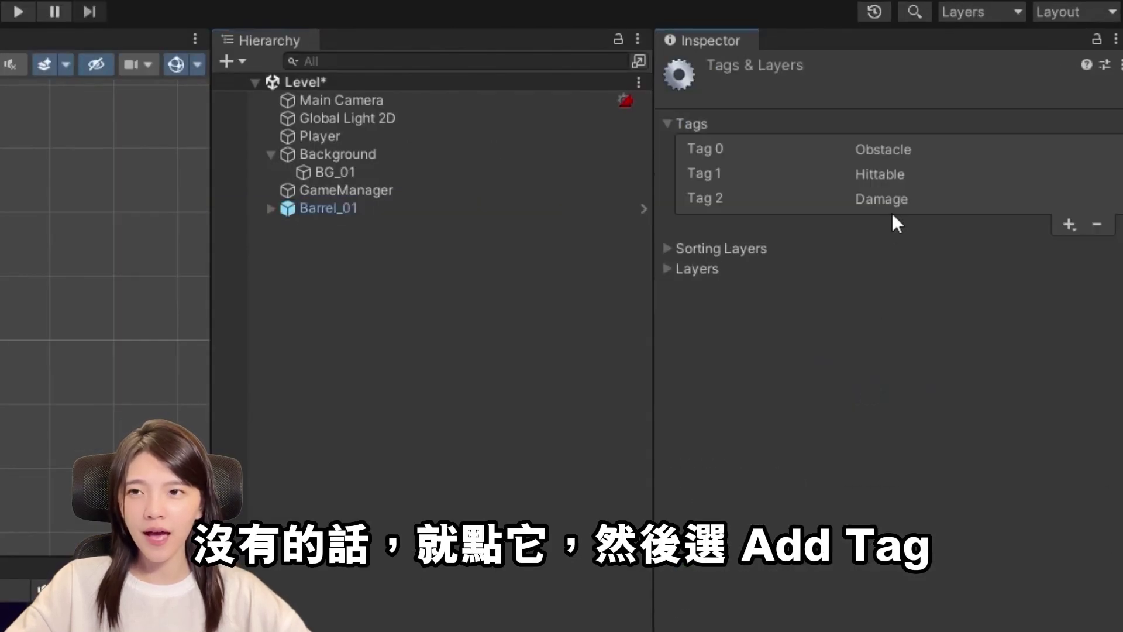
left_click(1069, 224)
type("Obstacle")
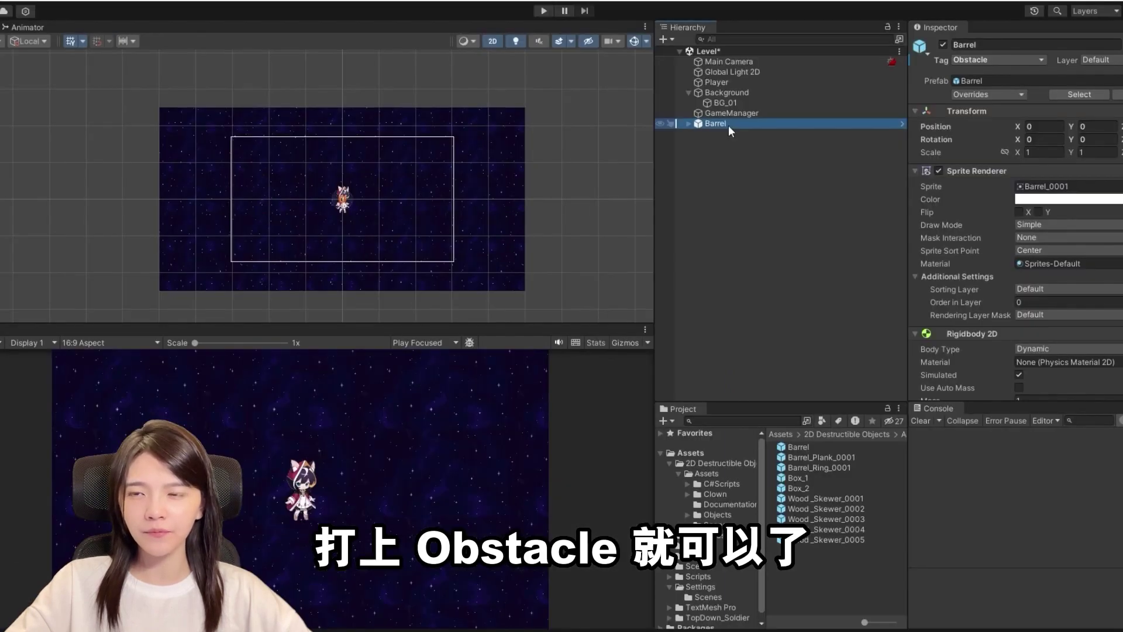
Create an ObstacleController C# script in the Scripts folder and open it in Visual Studio.
left_click(698, 576)
right_click(818, 504)
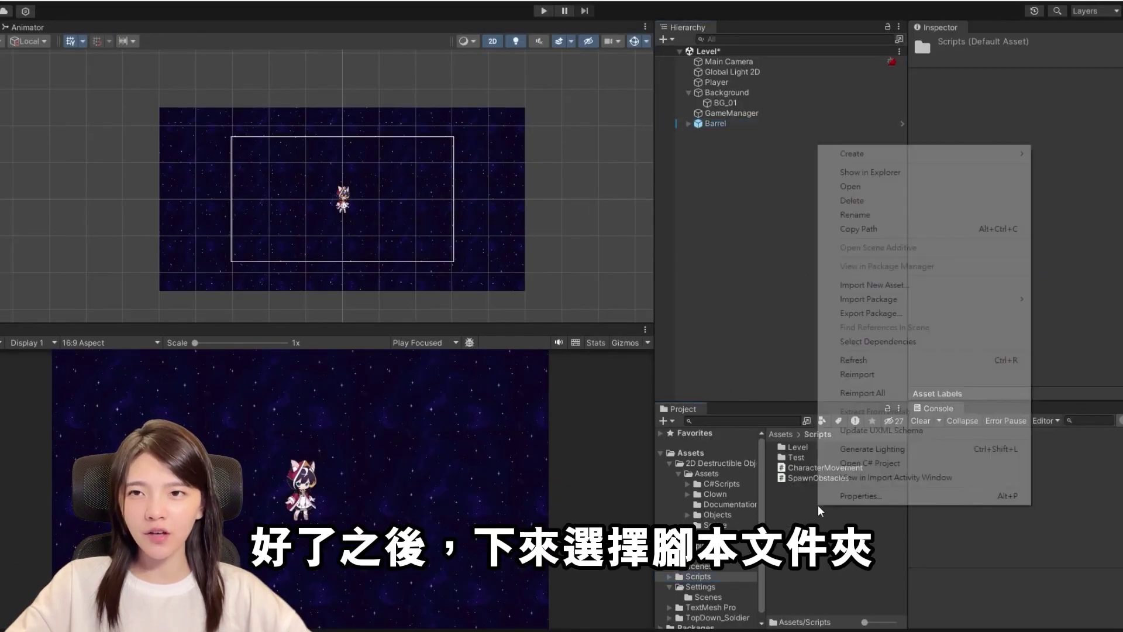
mouse_move(887, 157)
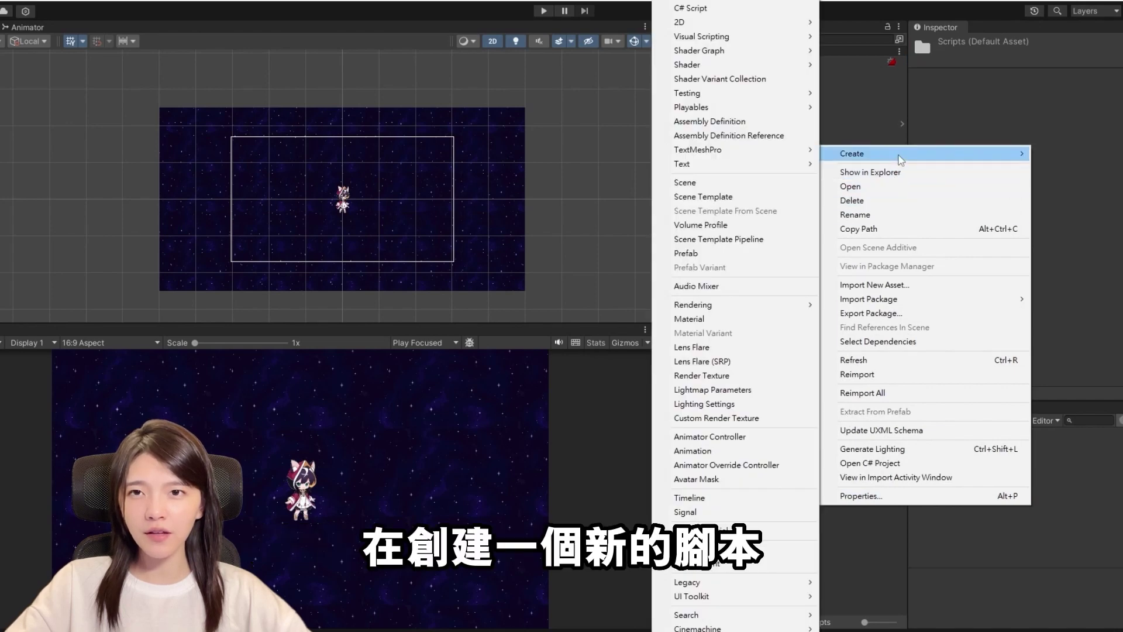
left_click(704, 9)
type("Obstacl")
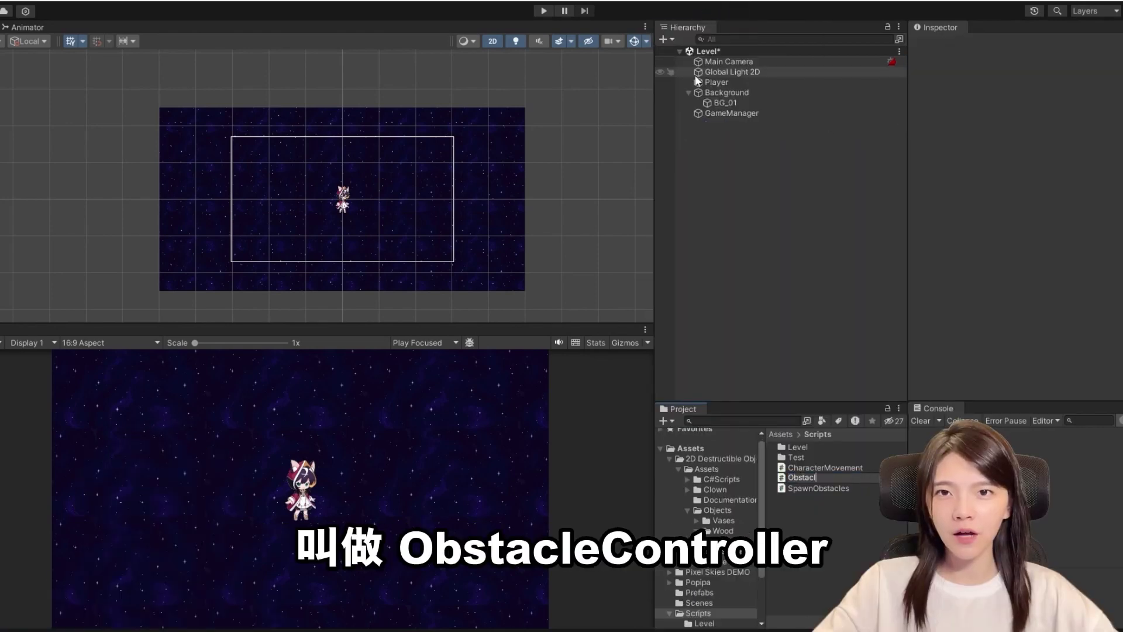
type("eController")
key("Return")
double_click(825, 478)
left_click_drag(42, 144, 73, 304)
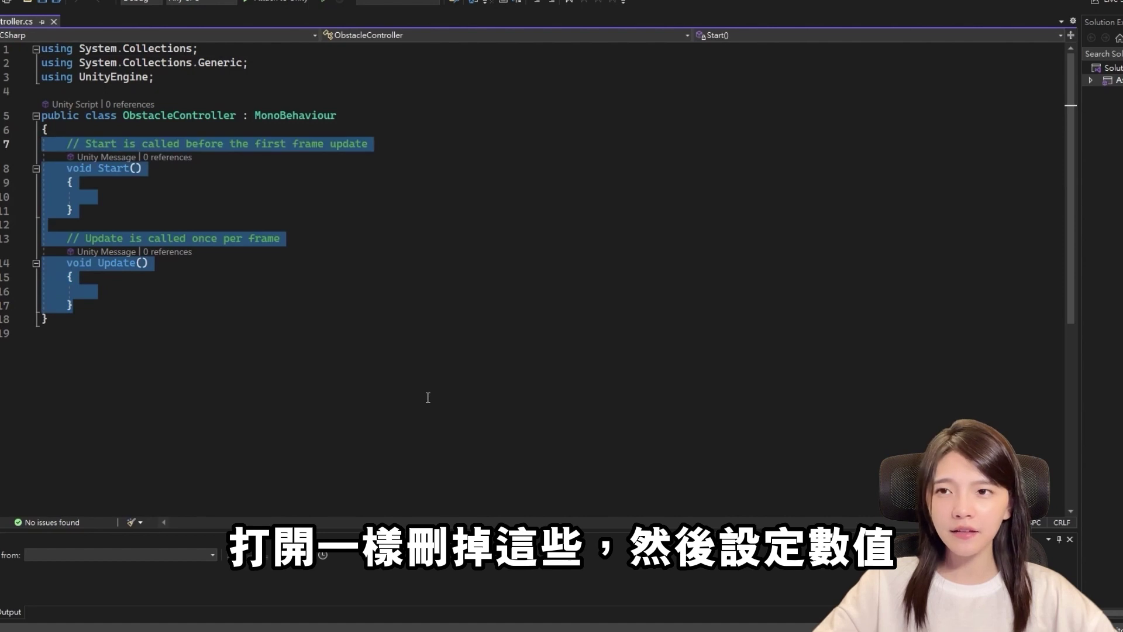
Replace the default methods with [SerializeField] private floats _speed = 10f and _lifeTime.
key("Delete")
type("[Ser")
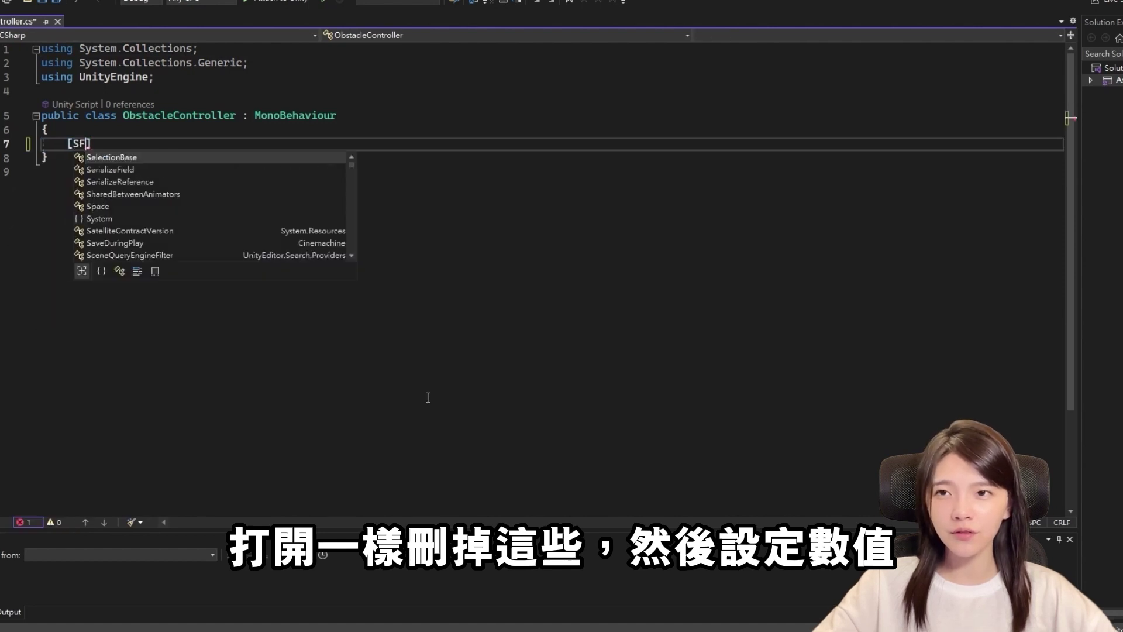
type("ializeField] private float _")
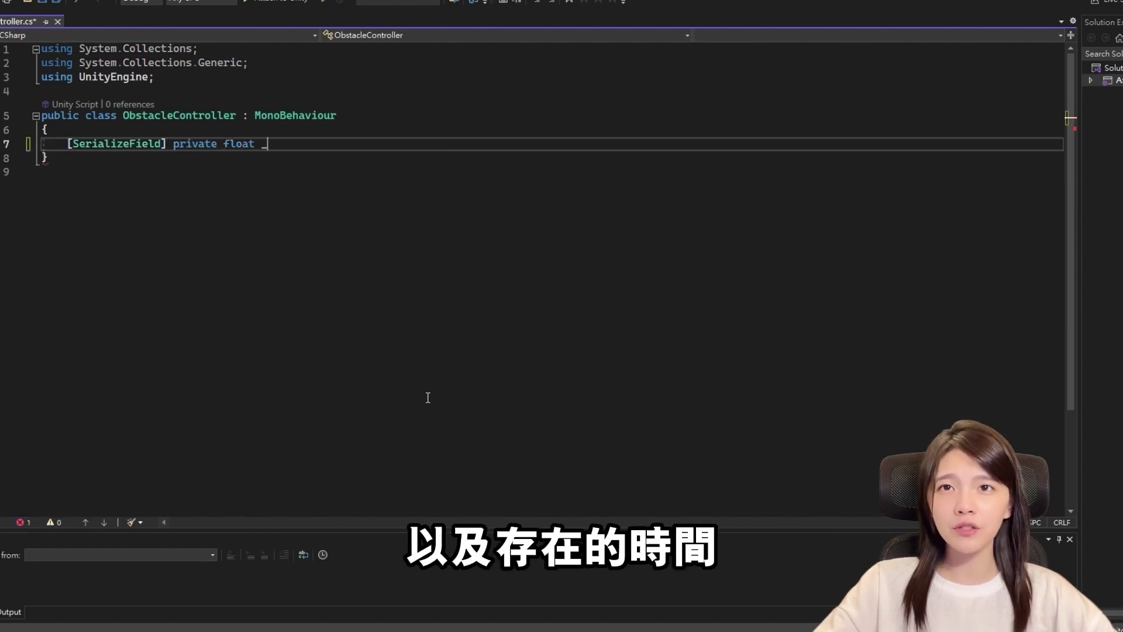
type("speed = 10f;")
key("Return")
type("[SerializeField")
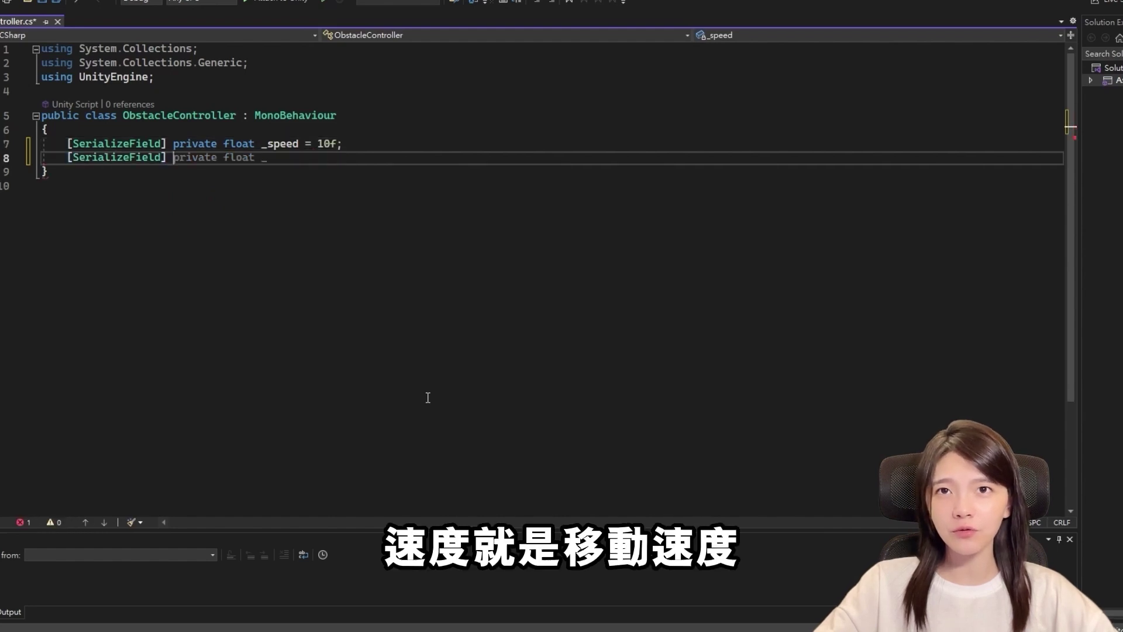
key("Tab")
type("li")
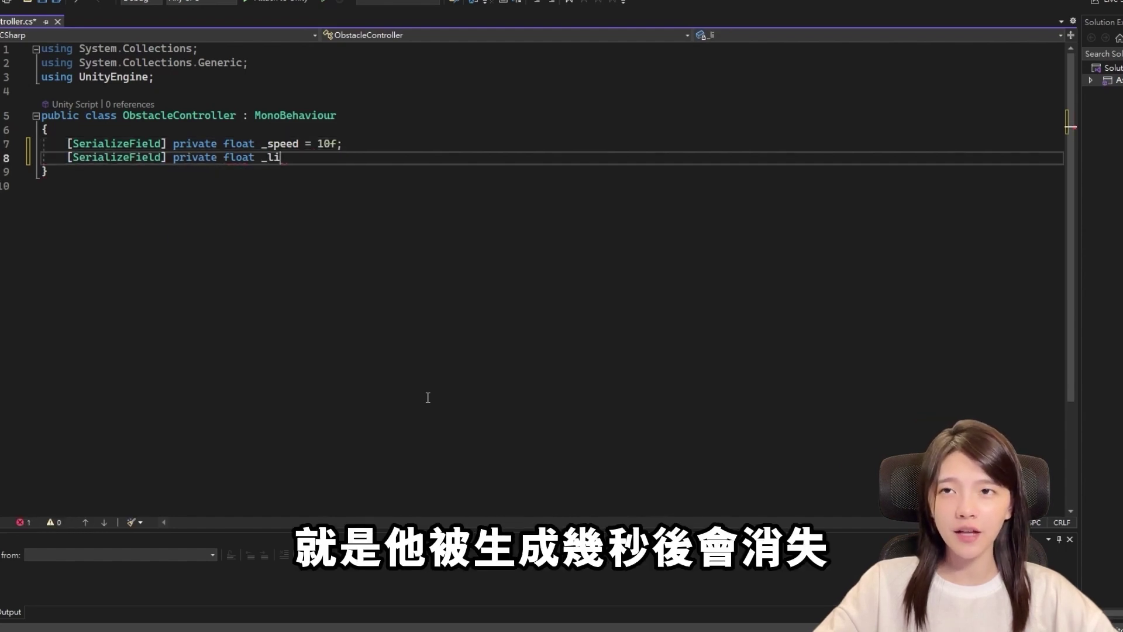
type(";")
key("Return")
key("Return")
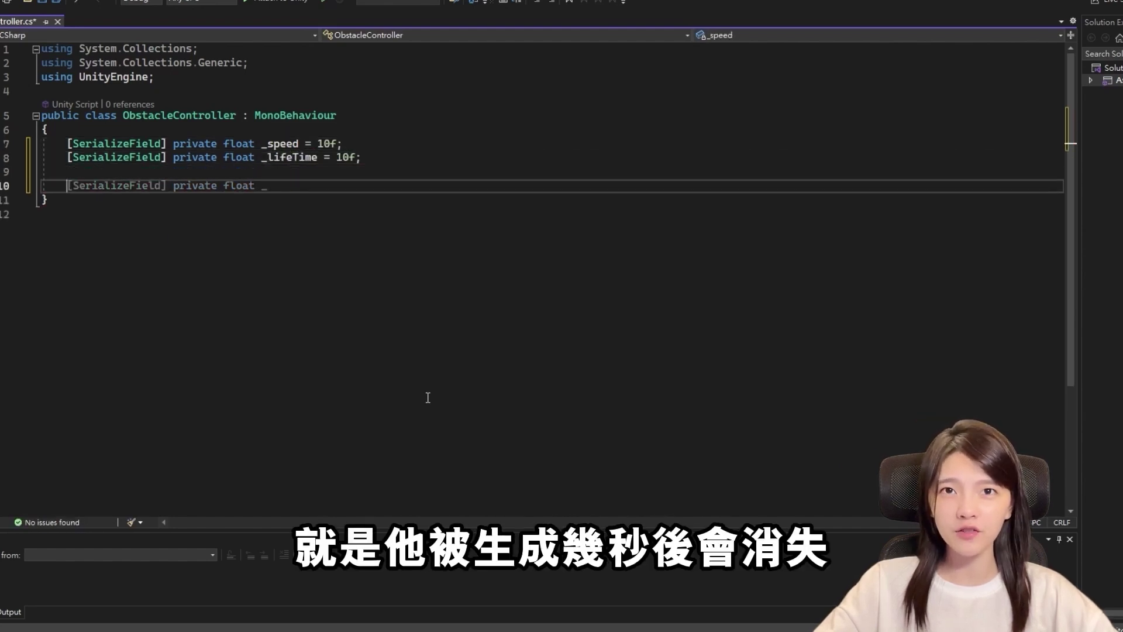
Make Update move down by _speed * Time.deltaTime and Destroy after _lifeTime, then attach the script to the barrel.
type("Upd")
key("Tab")
type("transform.position += Vector3")
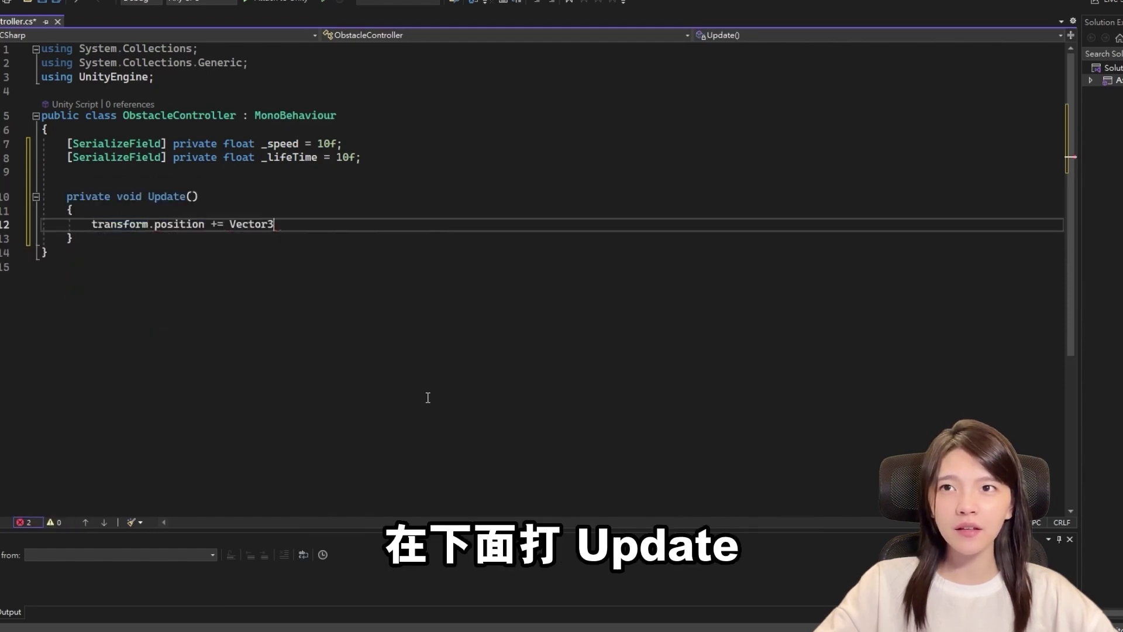
type(".down * _speed")
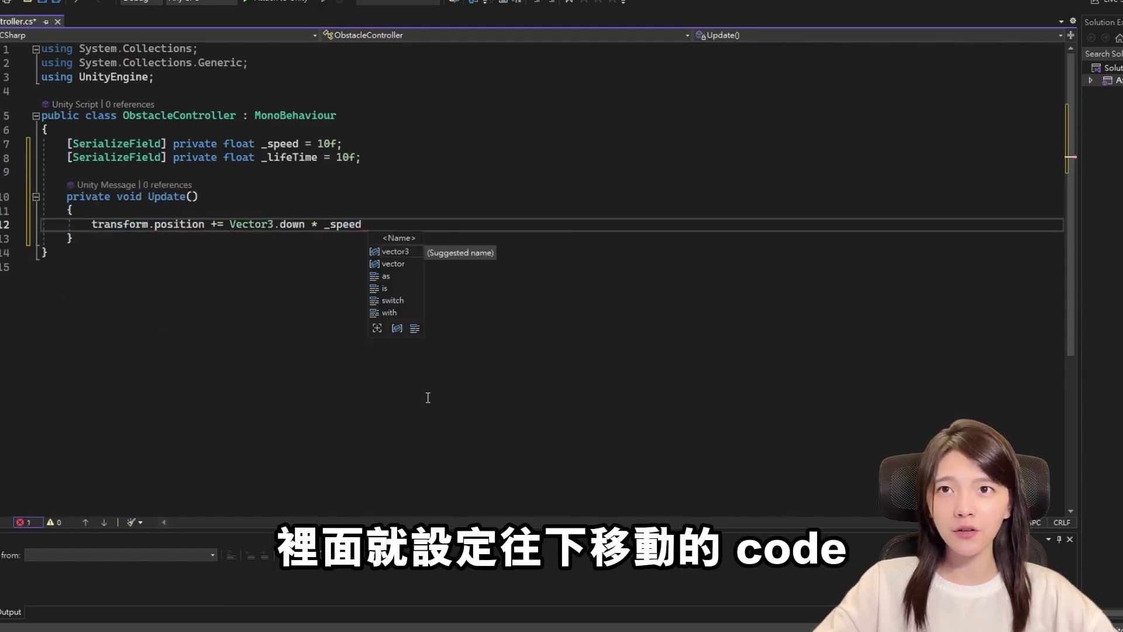
type(" * Time.deltaTime;")
key("Return")
type("Destroy(gameObject, _lifeTime")
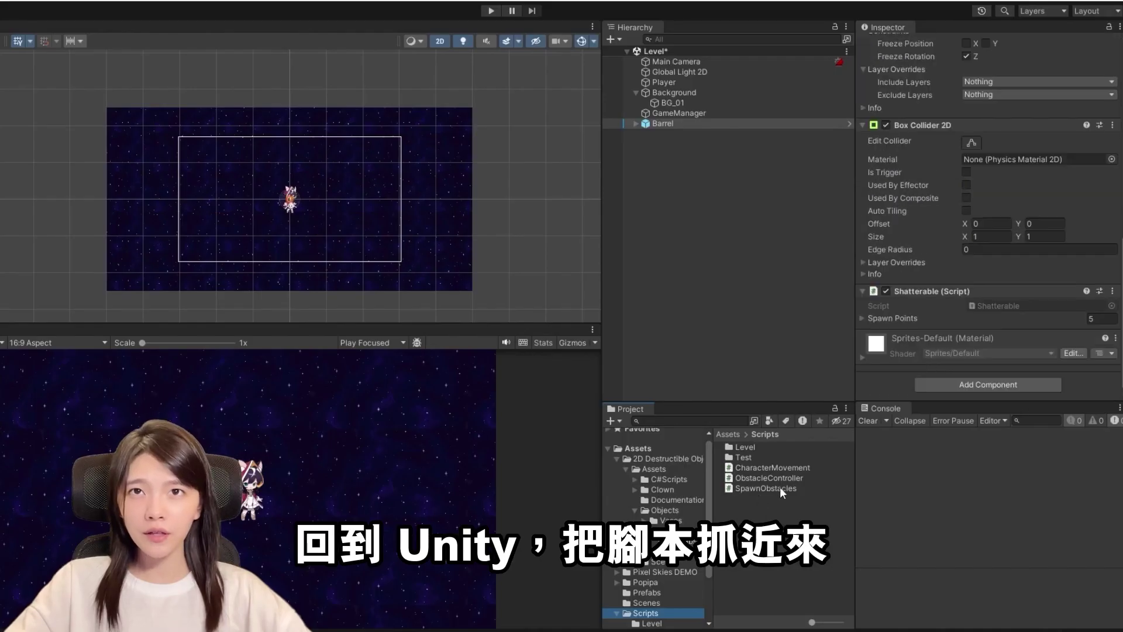
left_click_drag(780, 488, 895, 380)
type("_01")
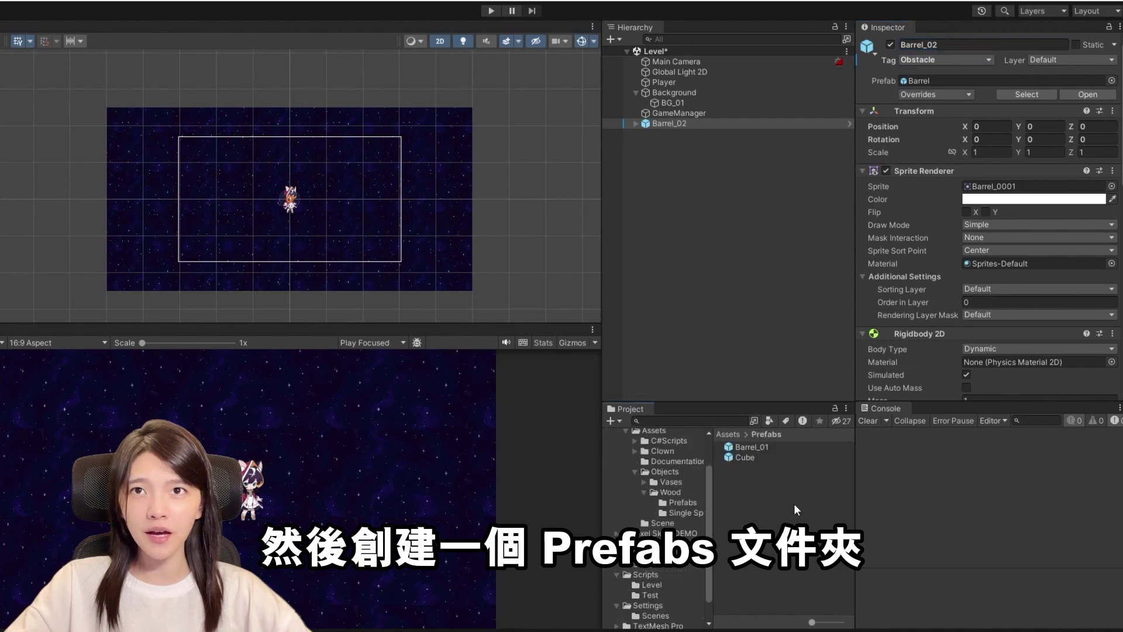
Save Barrel_02 as a prefab in Prefabs and assign it to GameManager's Obstacle field.
mouse_move(670, 124)
left_mouse_down()
mouse_move(783, 489)
mouse_move(765, 462)
left_mouse_up()
left_click(484, 336)
left_click(678, 113)
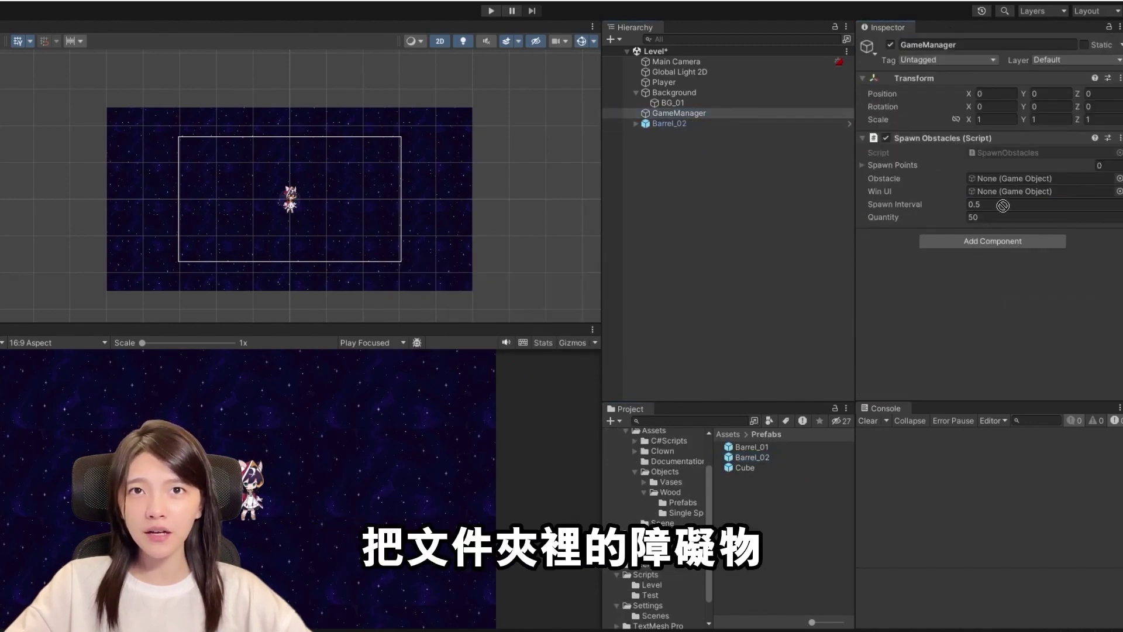
left_click_drag(1003, 205, 1006, 177)
left_click(679, 124)
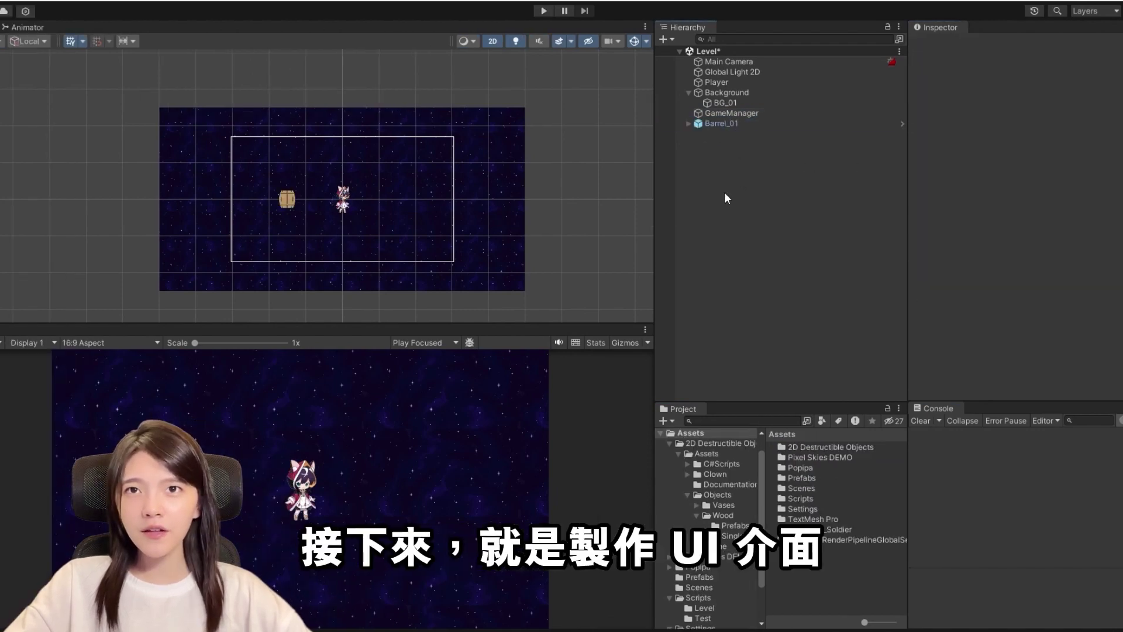
right_click(724, 192)
Add a UI Image named Background, stretched to fill the canvas and coloured orange.
mouse_move(760, 464)
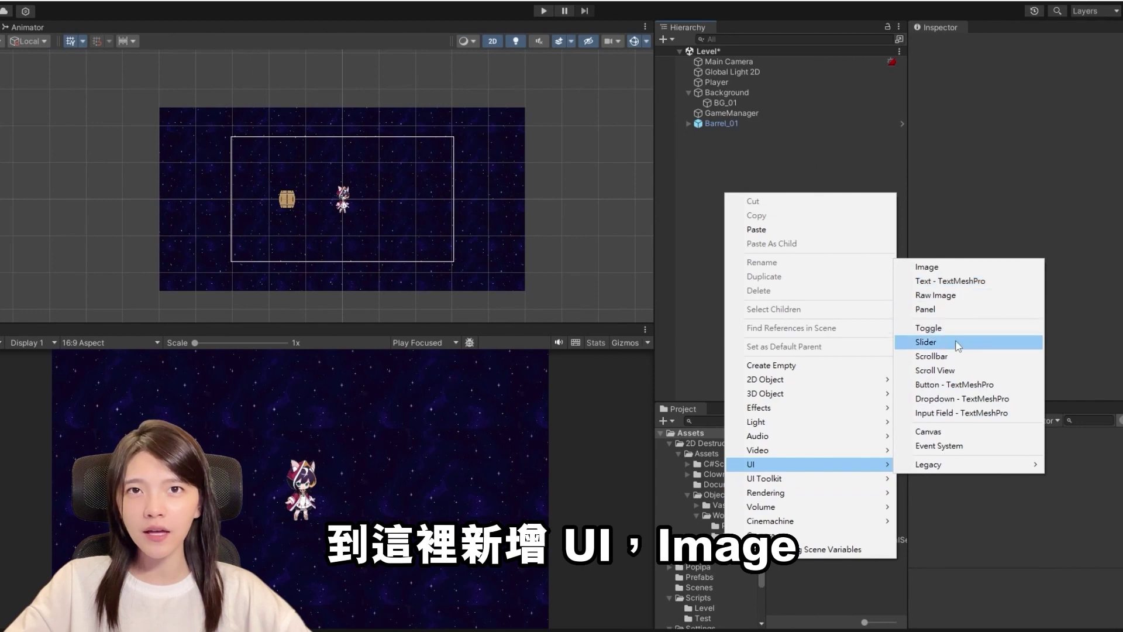
left_click(926, 267)
type("Background")
key("Return")
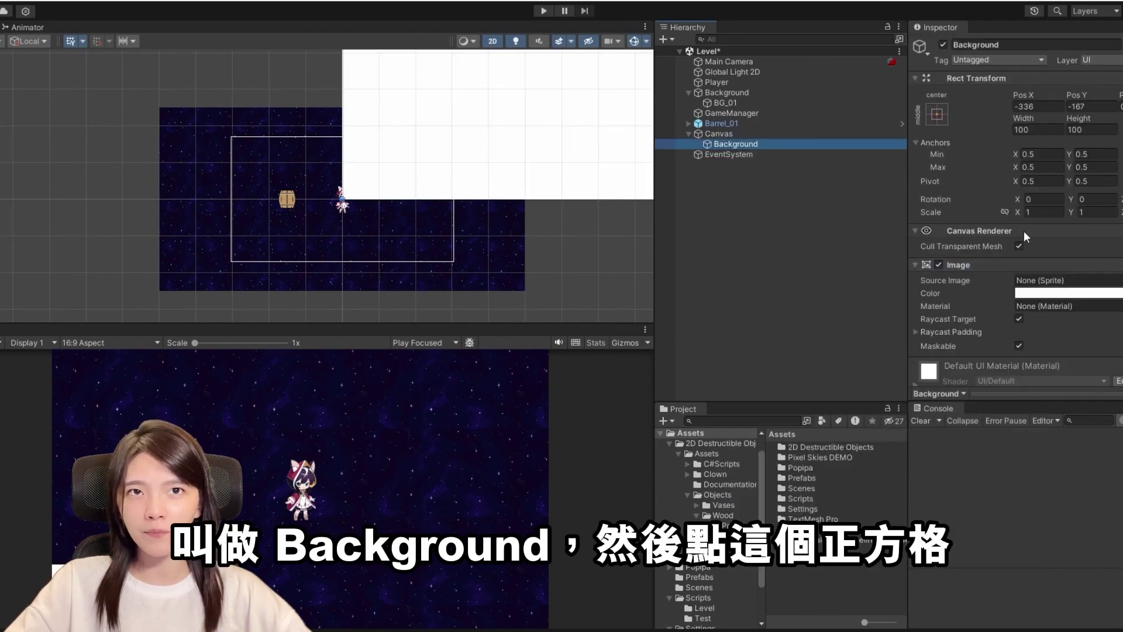
left_click(882, 114)
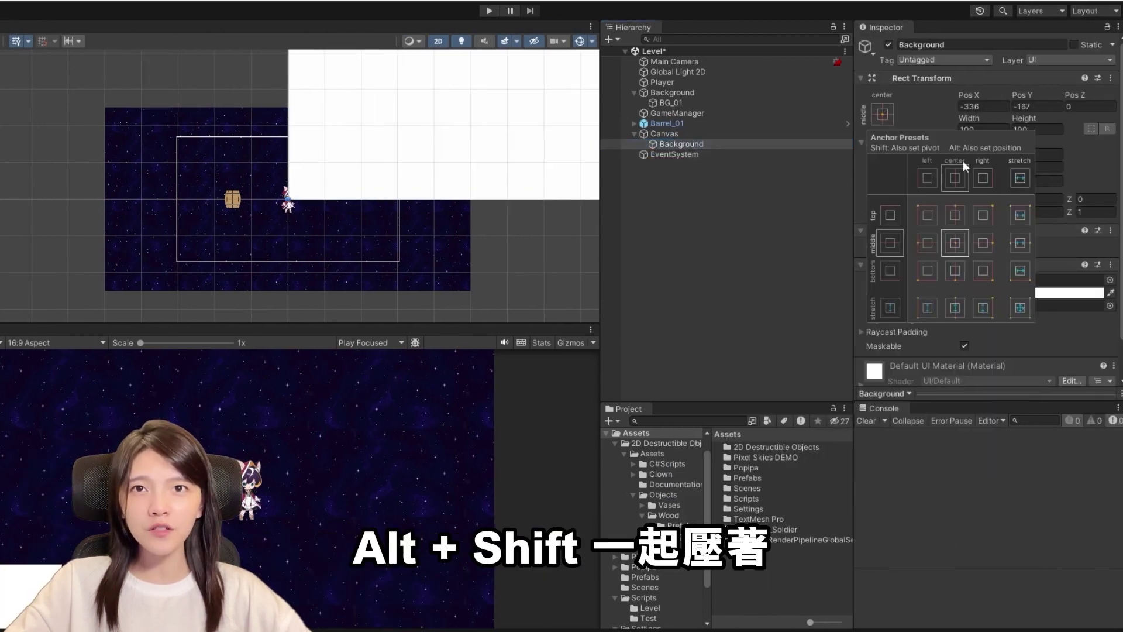
key("alt+shift")
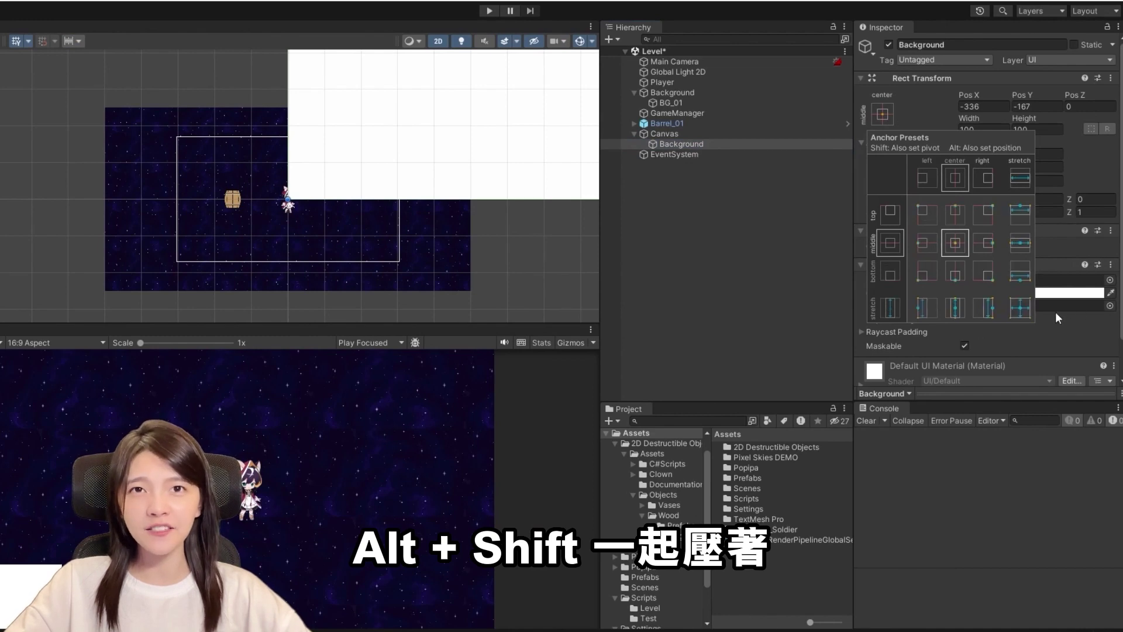
left_click(1017, 314, "alt")
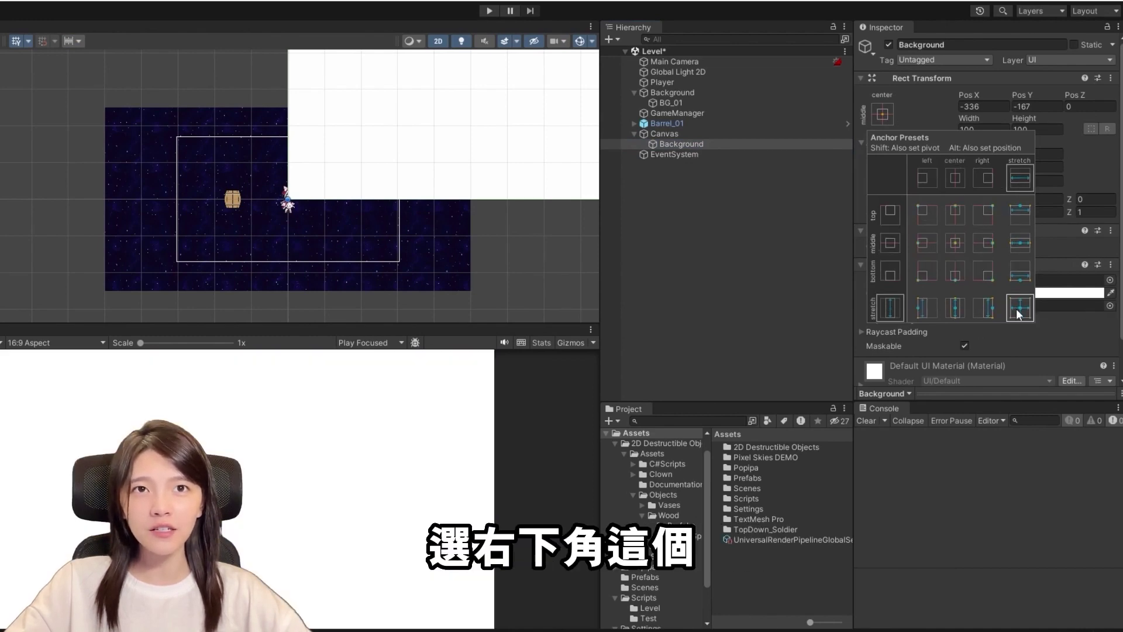
left_click(965, 293)
left_click_drag(1106, 392, 1100, 367)
left_click(1070, 373)
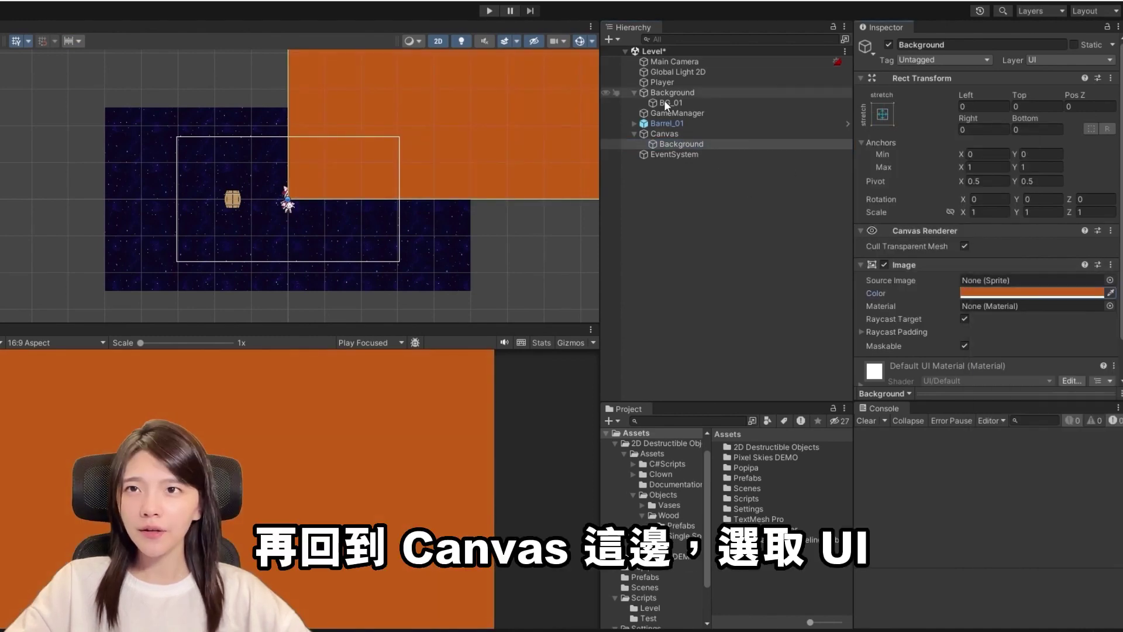
Add a TextMeshPro text named Win under the Canvas and edit its content.
left_click(667, 133)
right_click(713, 136)
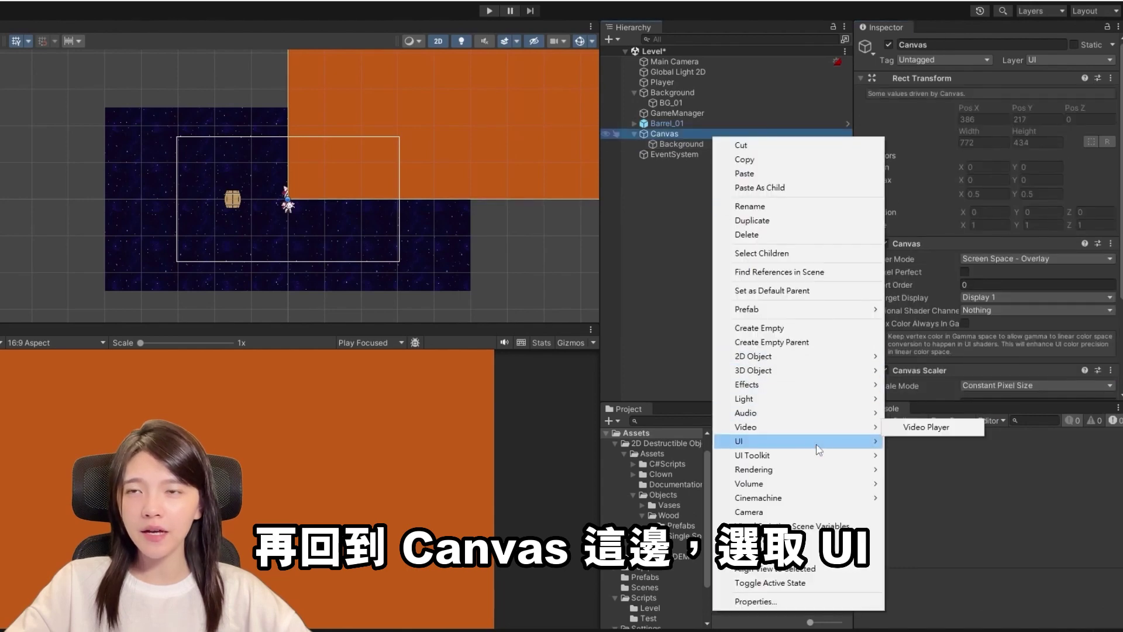
mouse_move(819, 441)
left_click(970, 461)
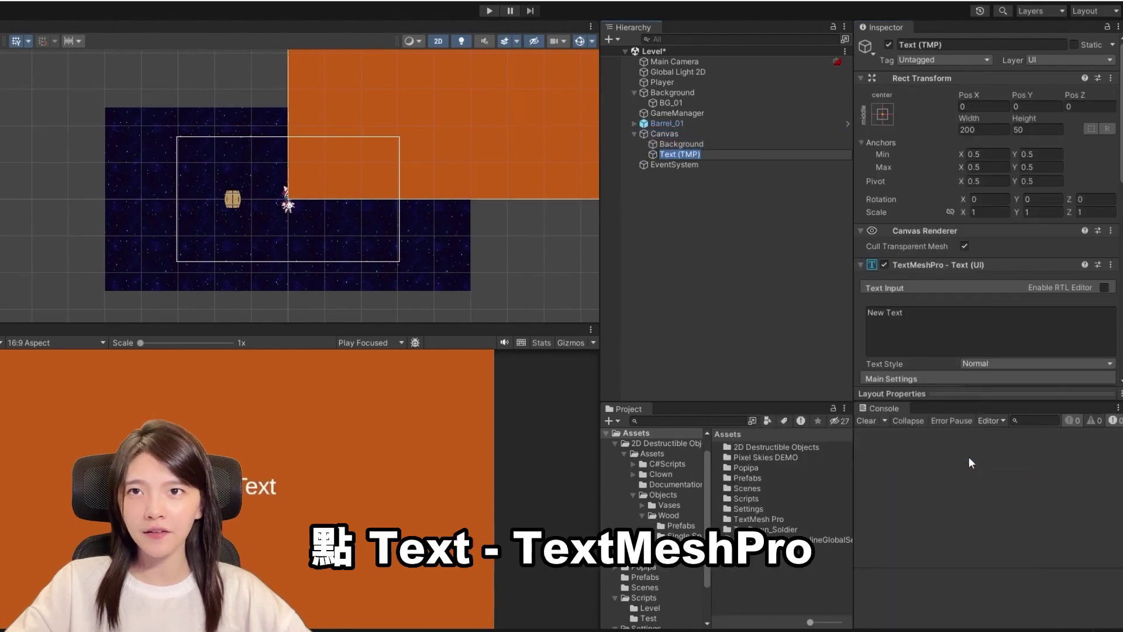
type("Win")
key("Return")
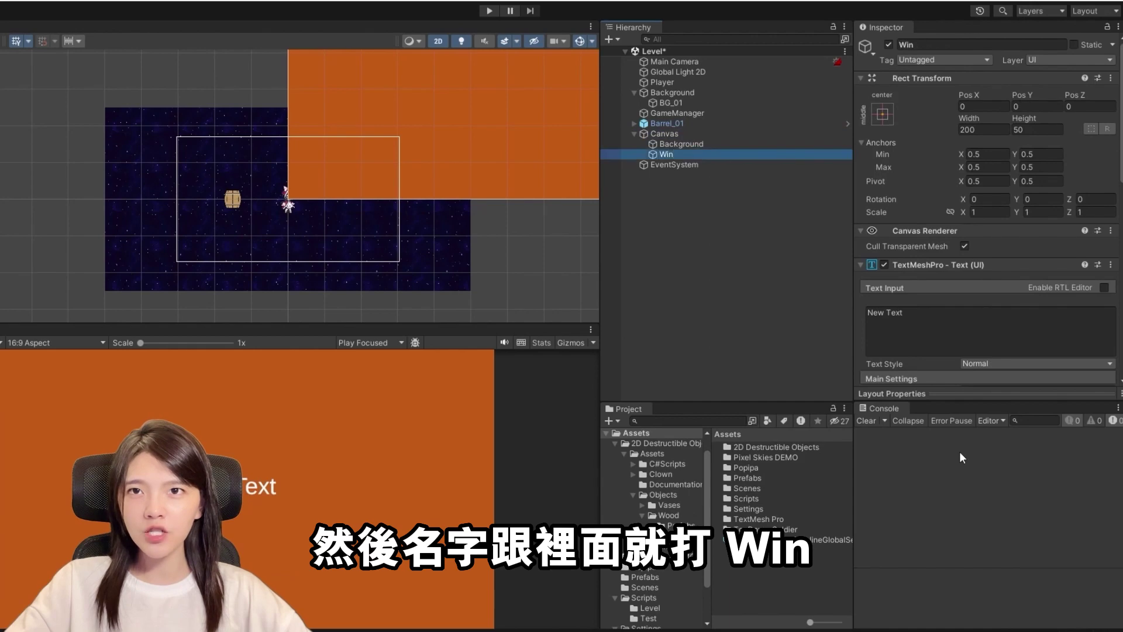
left_click(932, 319)
type("Win")
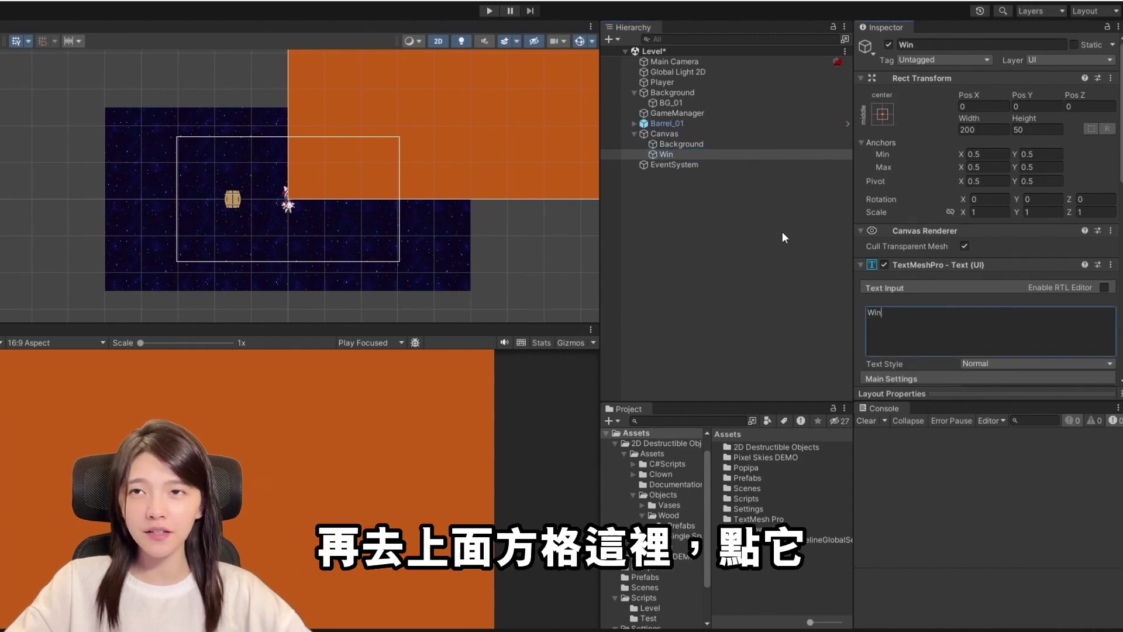
Stretch the Win text across the canvas, set font size 72, and centre it both ways.
left_click(882, 114)
left_click(1020, 307, "alt+shift")
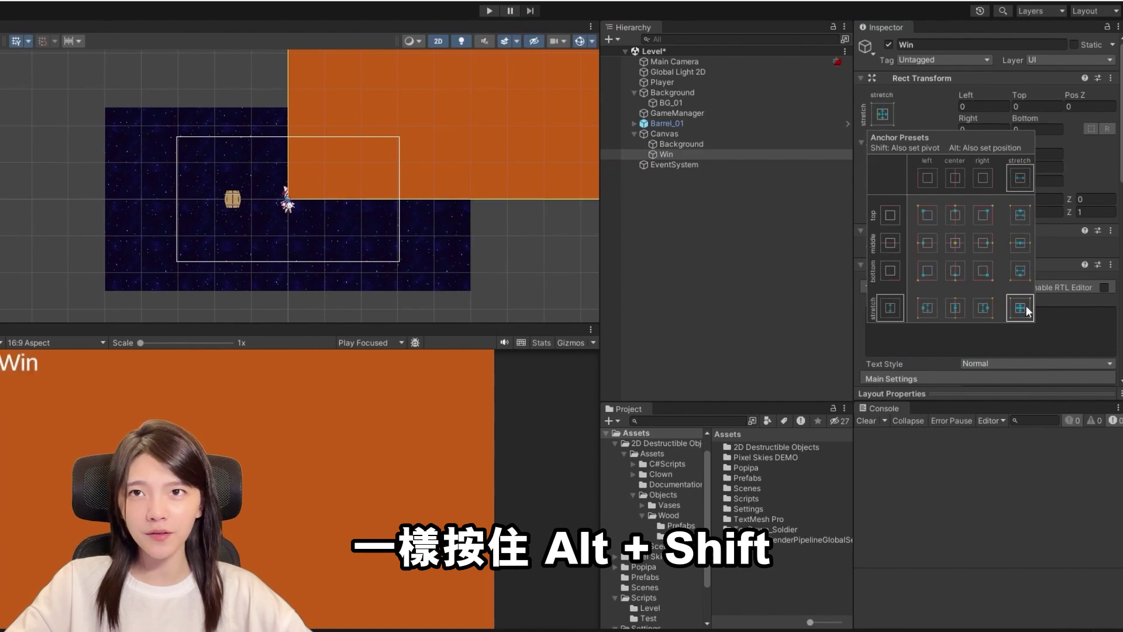
scroll(995, 292, "down", 5)
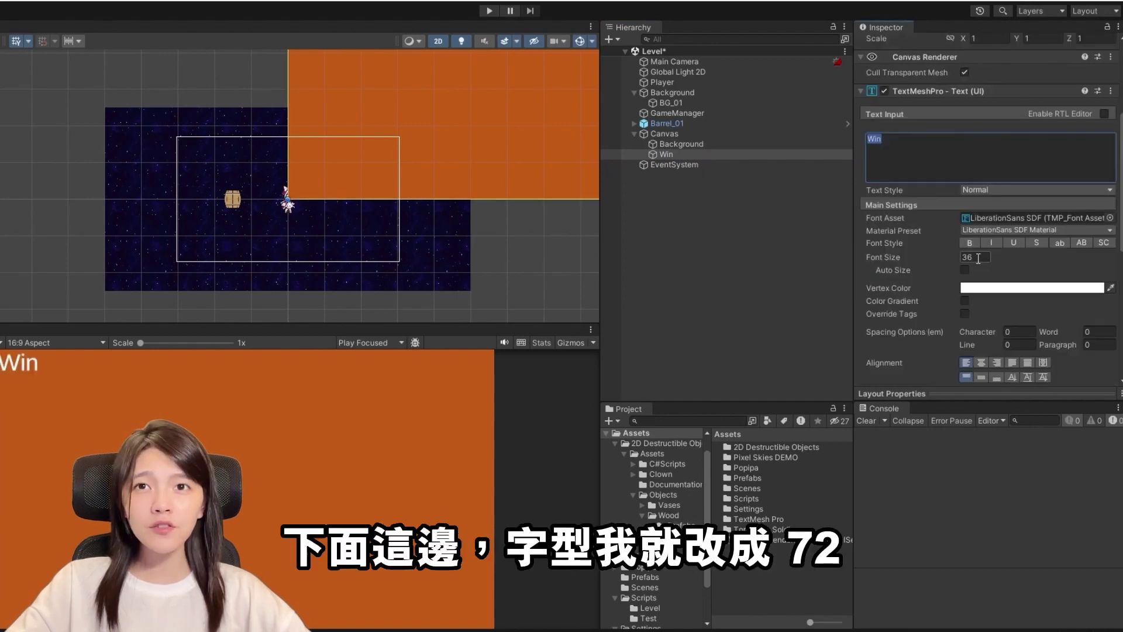
type("72")
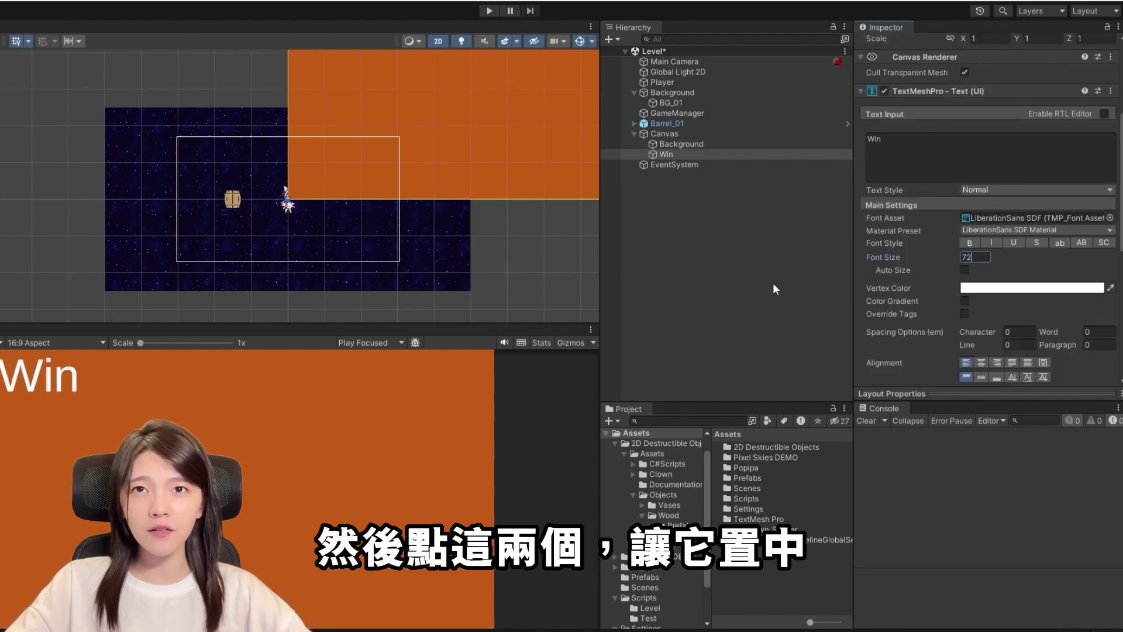
left_click(983, 363)
left_click(978, 376)
left_click(665, 154)
Add a TextMeshPro button under the Canvas and anchor it just below the Win title.
right_click(672, 138)
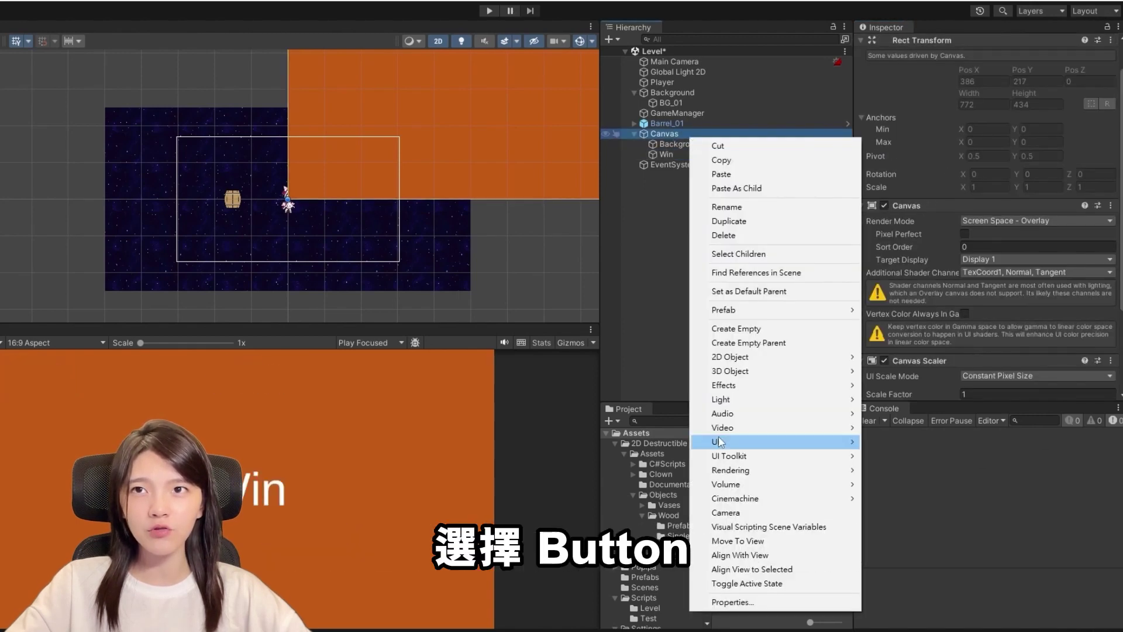
mouse_move(752, 441)
left_click(928, 559)
double_click(710, 163)
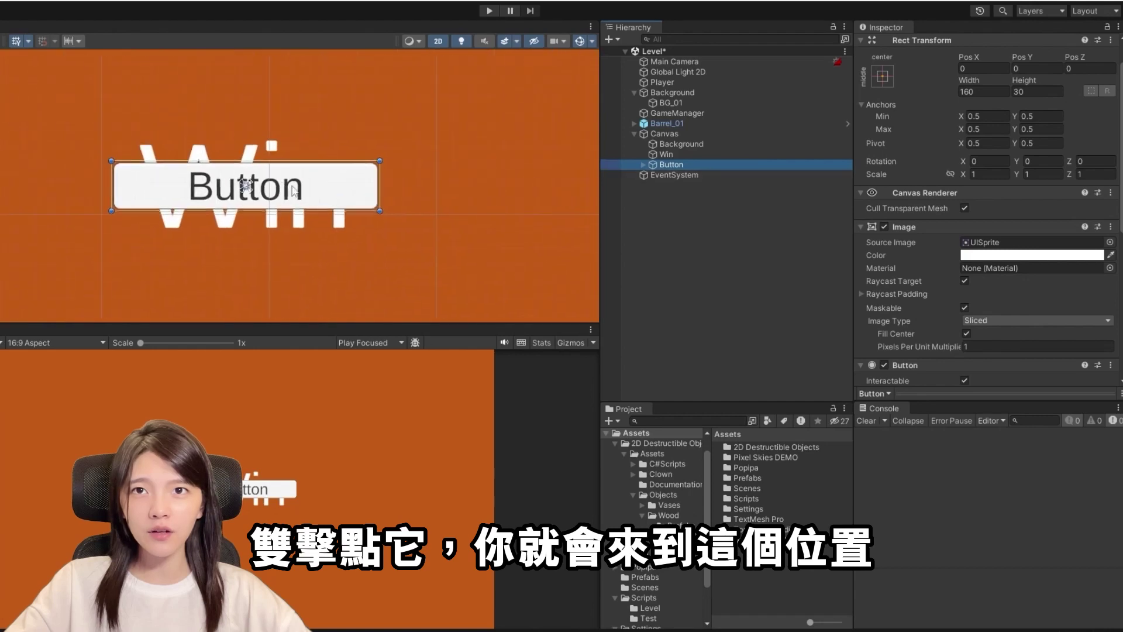
scroll(390, 233, "down", 5)
scroll(341, 166, "up", 2)
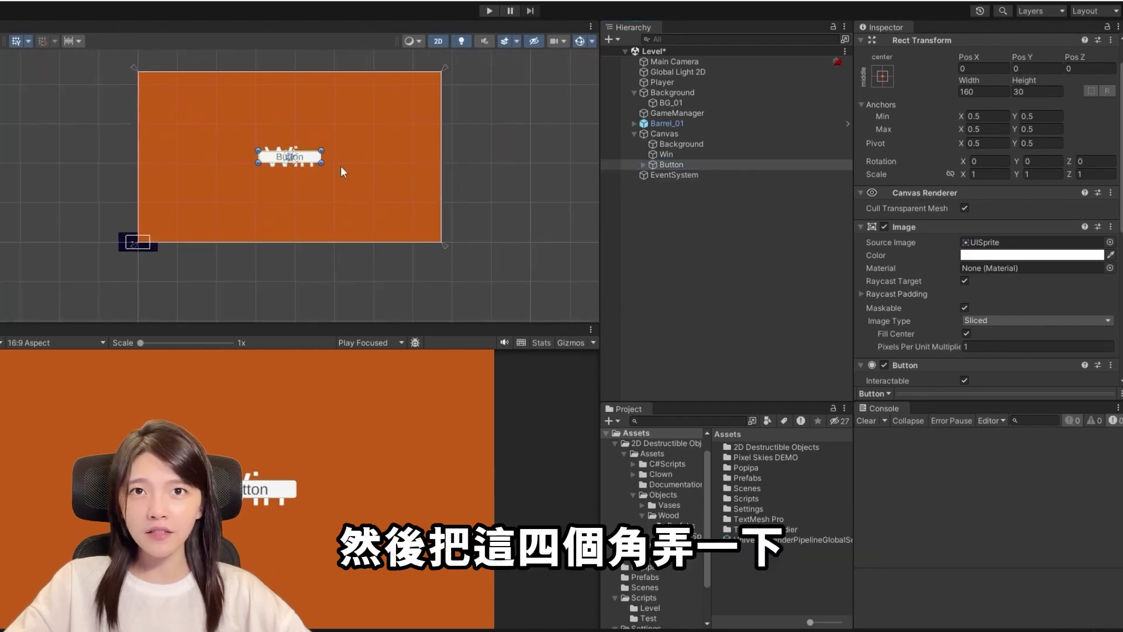
scroll(276, 170, "up", 3)
left_click_drag(318, 220, 323, 240)
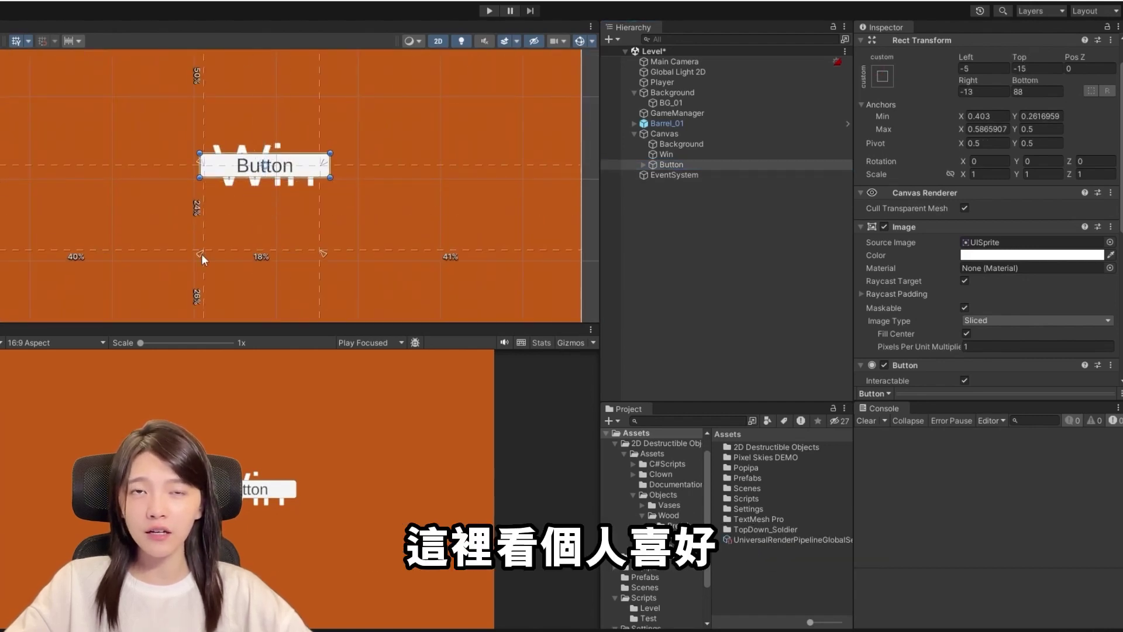
left_click_drag(201, 169, 333, 199)
Zero the button's edge offsets and change its label to Play Again.
left_click(983, 68)
type("0")
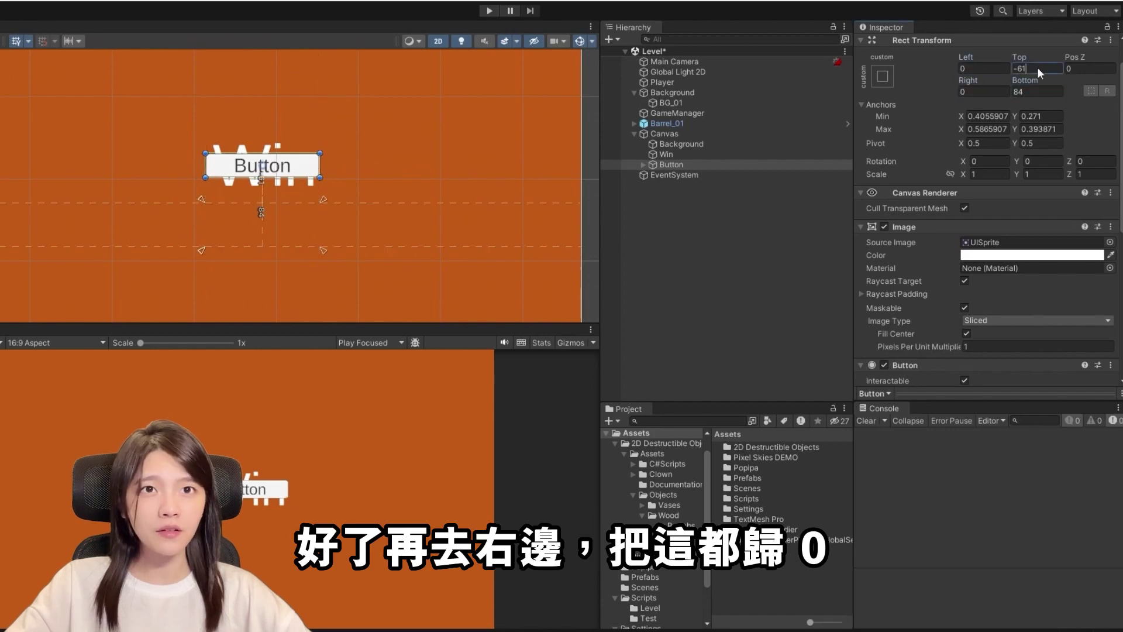
left_click(1037, 68)
type("0")
scroll(918, 259, "down", 5)
scroll(919, 259, "down", 5)
left_click(643, 164)
left_click(684, 175)
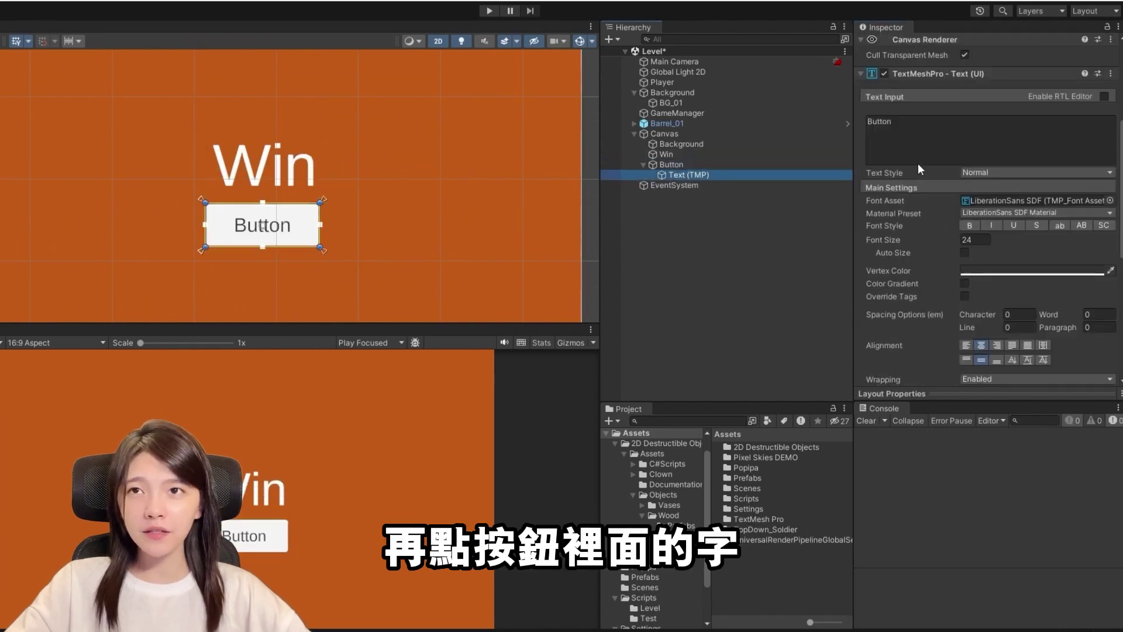
type("Play Again")
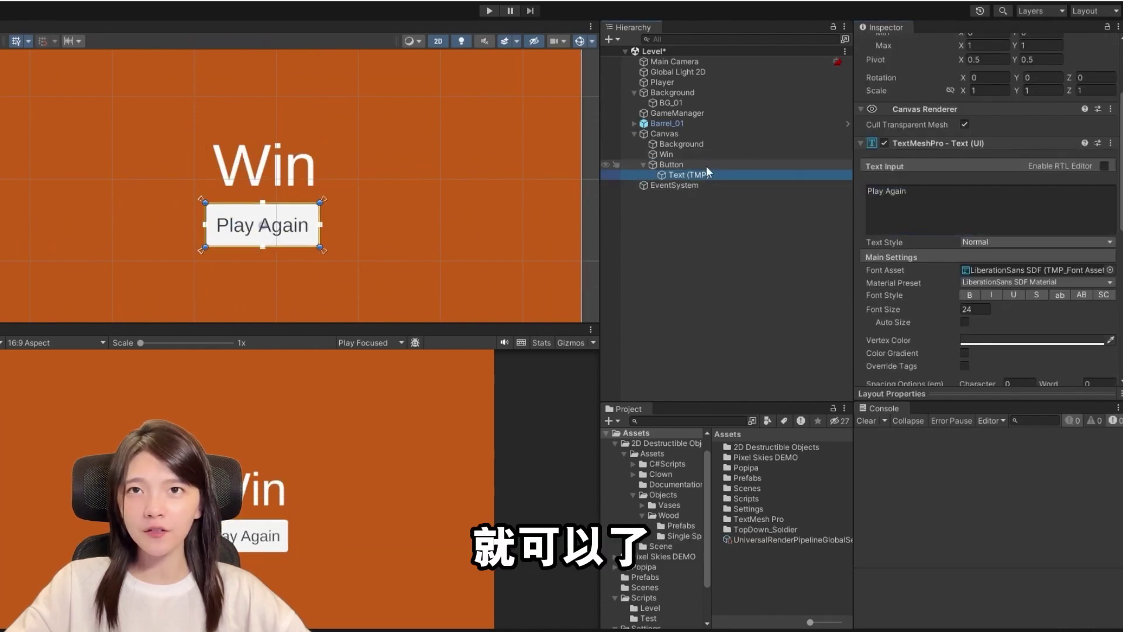
Create an empty child object named Win under the Canvas.
left_click(642, 165)
left_click(677, 133)
right_click(678, 133)
left_click(754, 326)
Name the new group Win, nest Background, Win and Button inside it, and duplicate it as Lose.
type("Win")
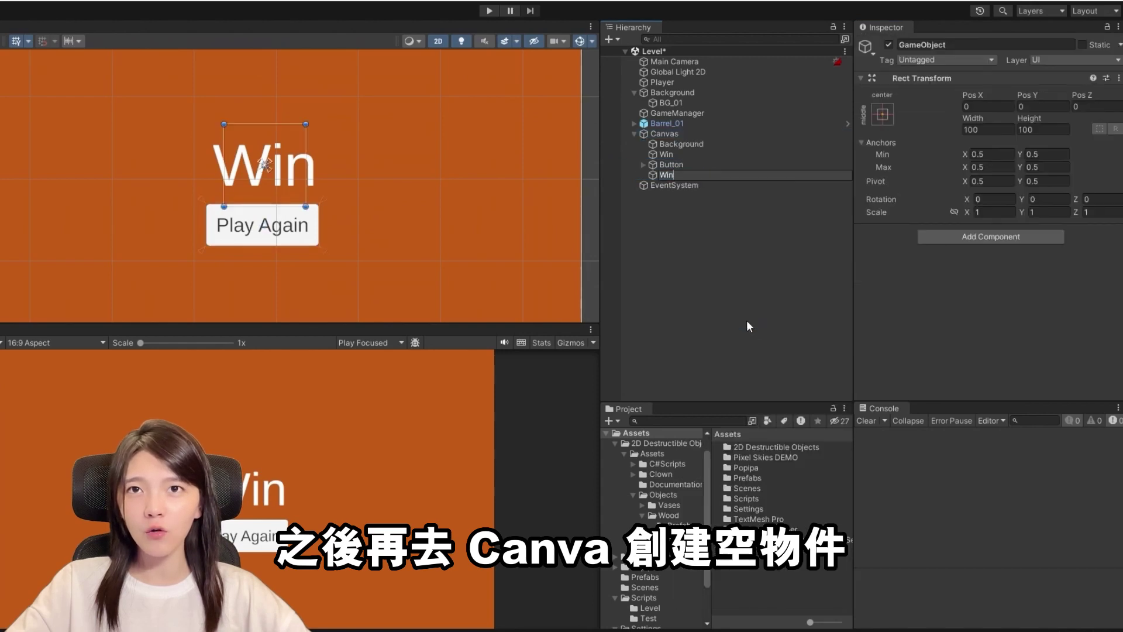
key("Return")
left_click(686, 145, "shift")
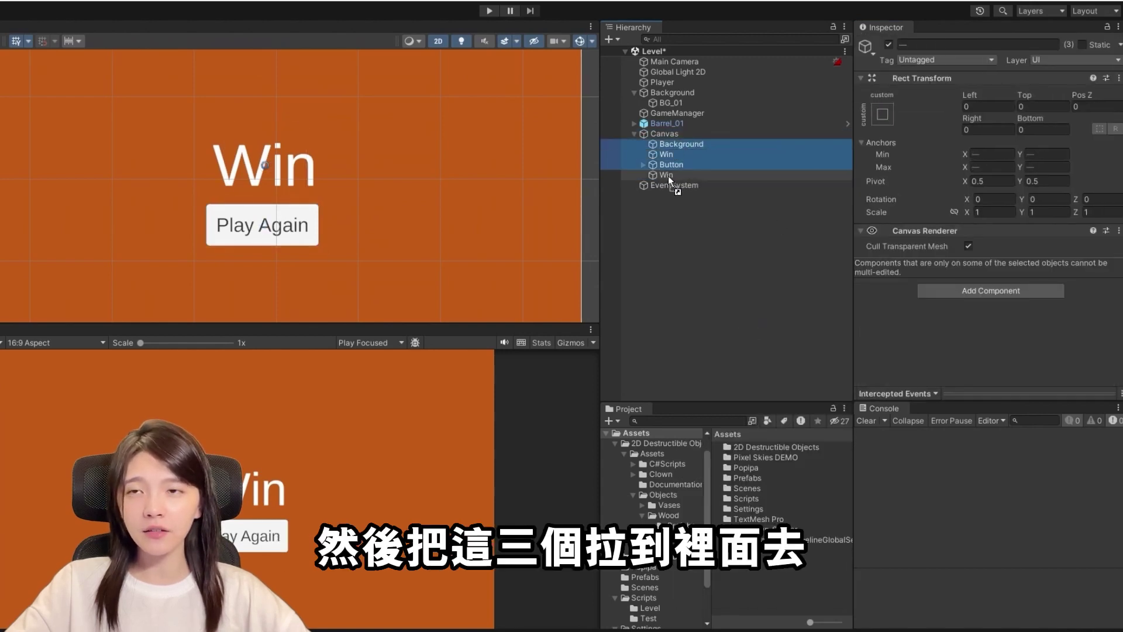
left_click_drag(675, 148, 668, 176)
left_click(670, 143)
key("ctrl+d")
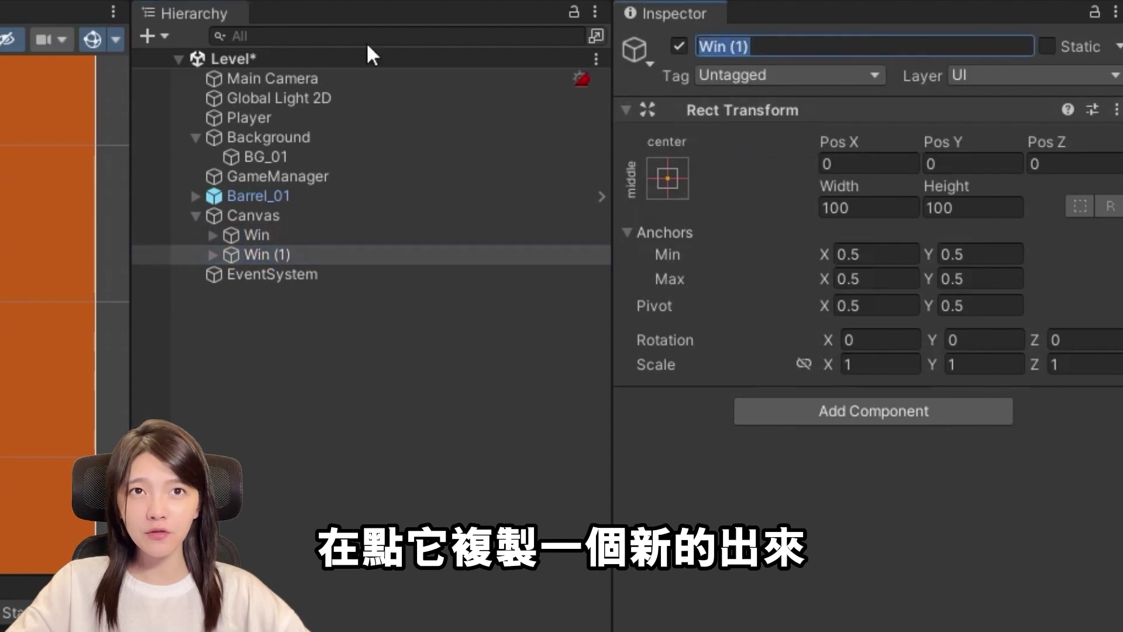
type("Lose")
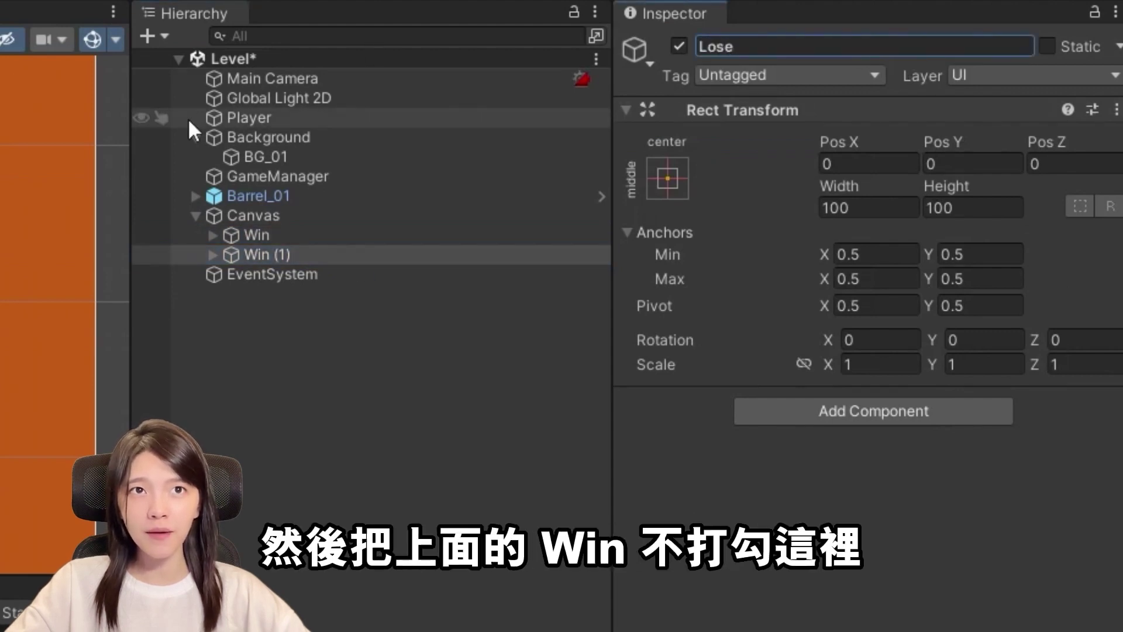
key("Return")
Disable the Win panel and expand the Lose panel to show its contents.
left_click(351, 235)
left_click(679, 46)
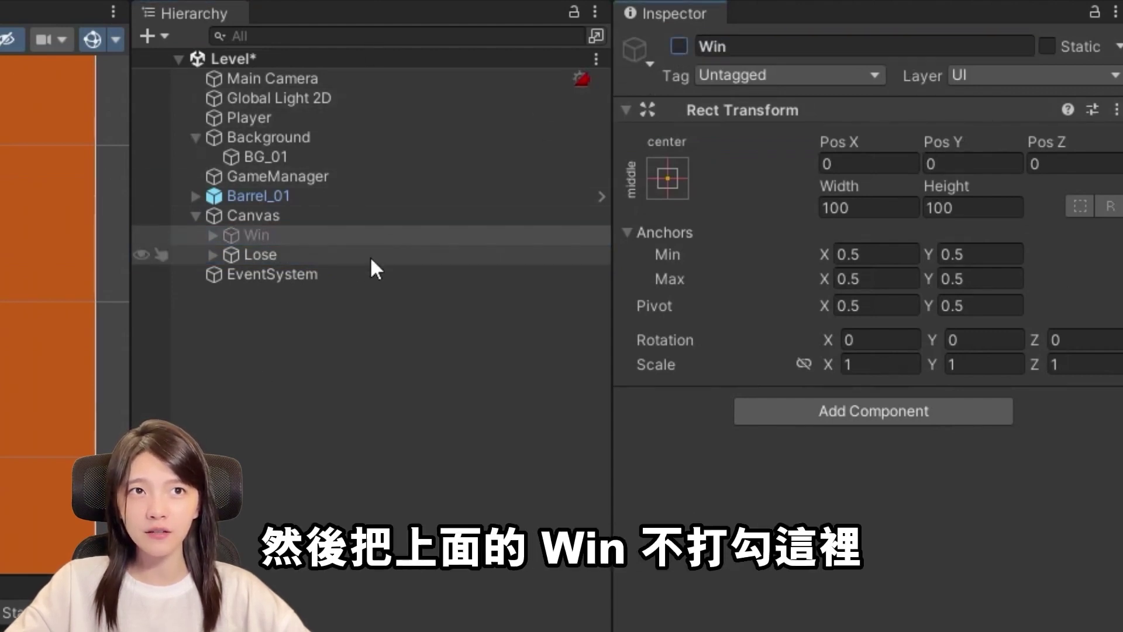
left_click(211, 253)
left_click(212, 253)
left_click(211, 253)
left_click(642, 154)
Rename the Lose panel's title object to Lose and change its displayed text to 'Lose'.
left_click(675, 174)
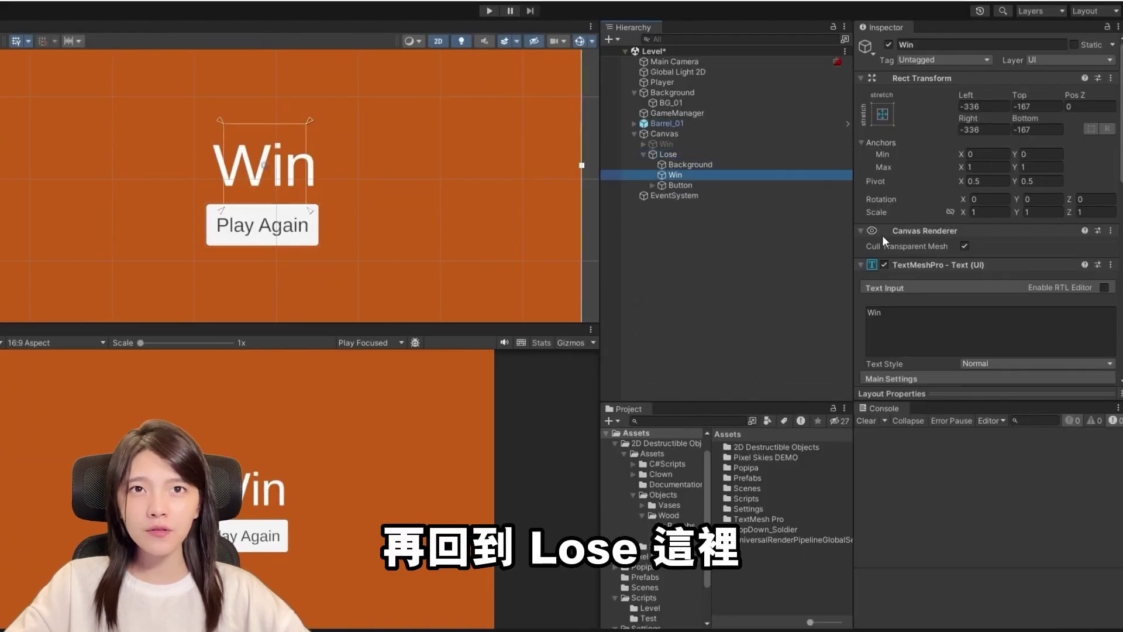
left_click(936, 44)
type("Lose")
double_click(874, 313)
key("BackSpace")
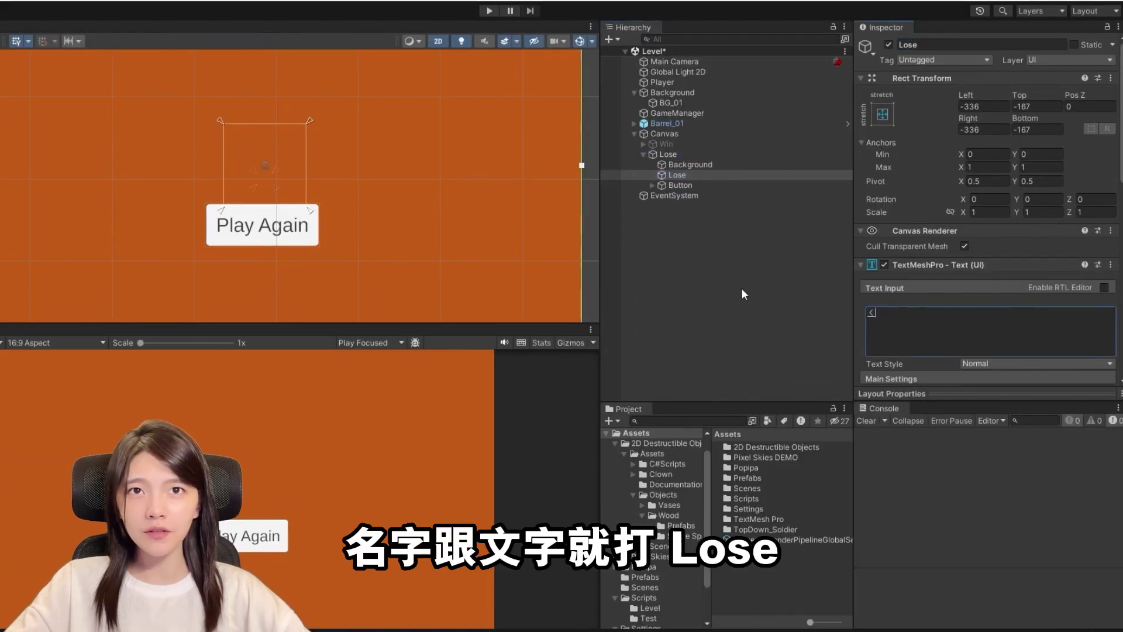
type("Lose")
Make the Lose panel's background red, then disable the Lose panel.
left_click(690, 165)
left_click(964, 293)
left_click_drag(1104, 391, 1108, 402)
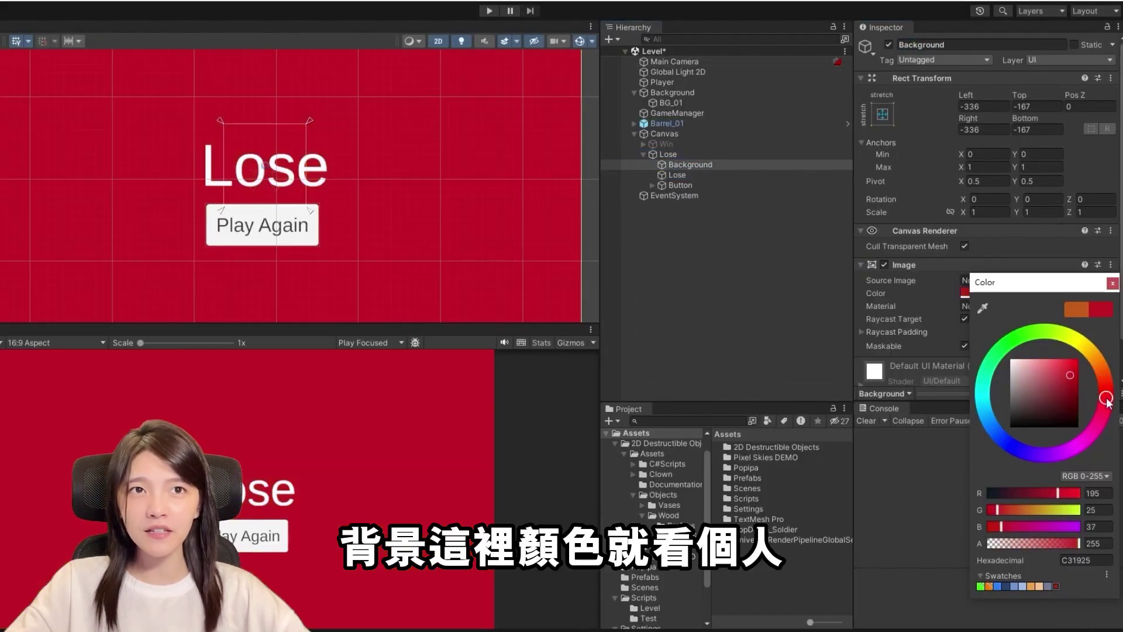
left_click(644, 153)
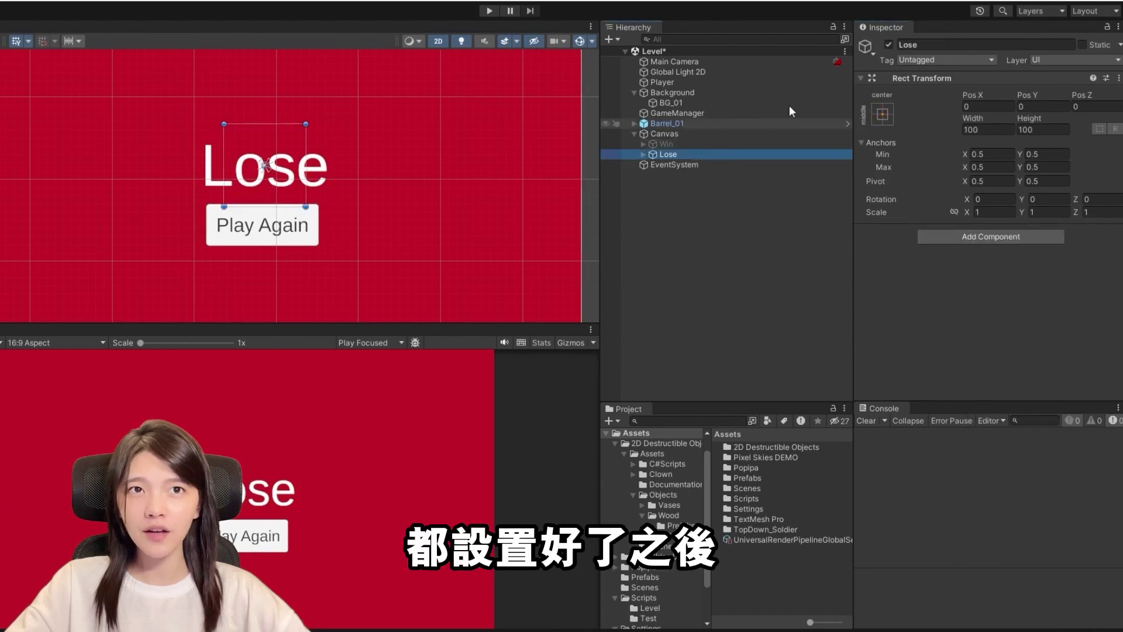
left_click(890, 45)
left_click(693, 130)
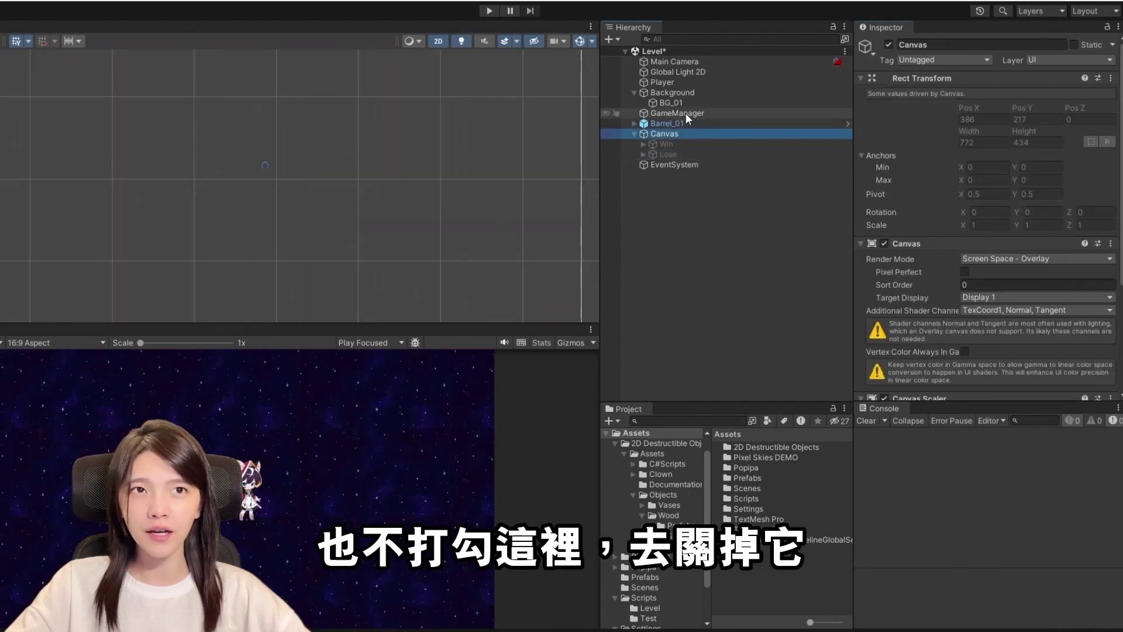
Assign the Win panel to GameManager's Win UI and create an empty SpawnPoint object.
left_click(686, 114)
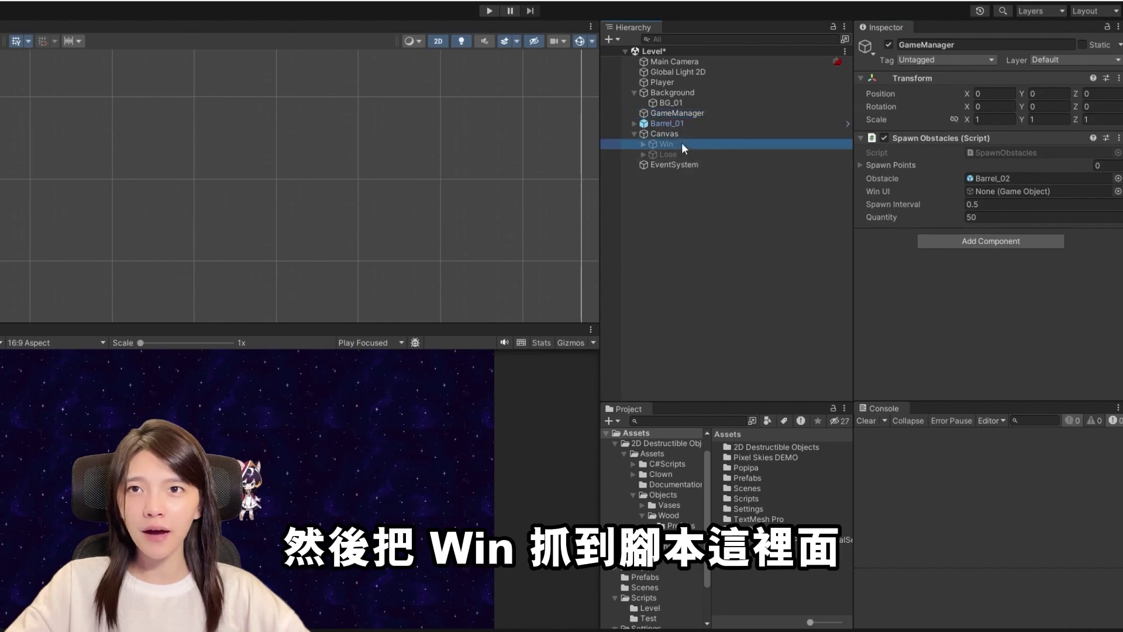
left_click_drag(678, 144, 983, 193)
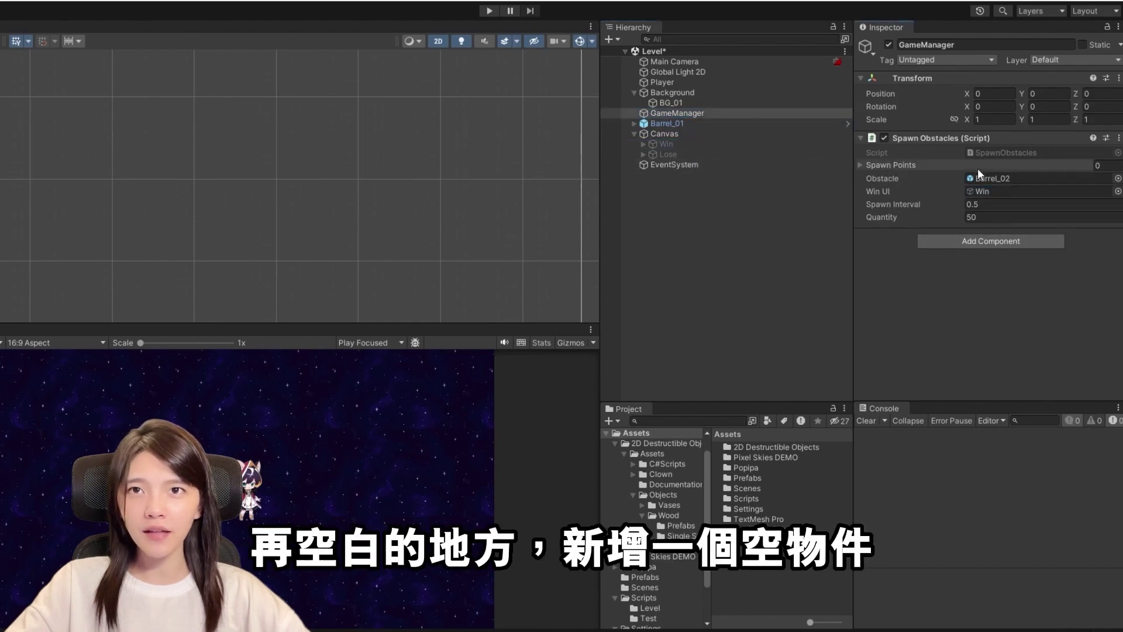
right_click(682, 174)
left_click(736, 349)
type("S")
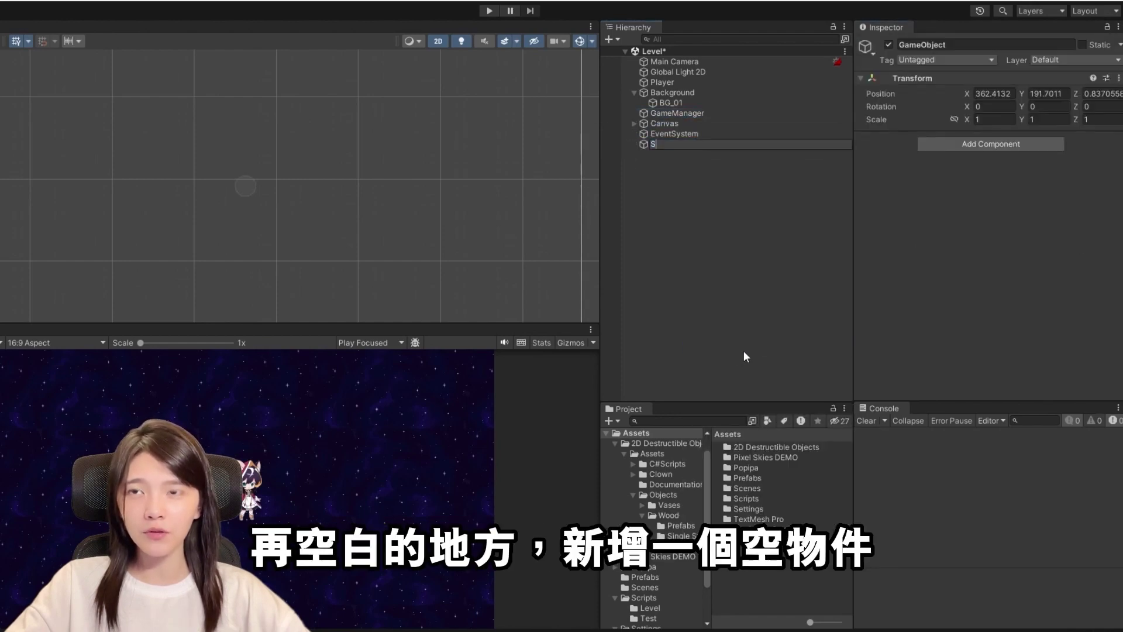
type("pawnPoint")
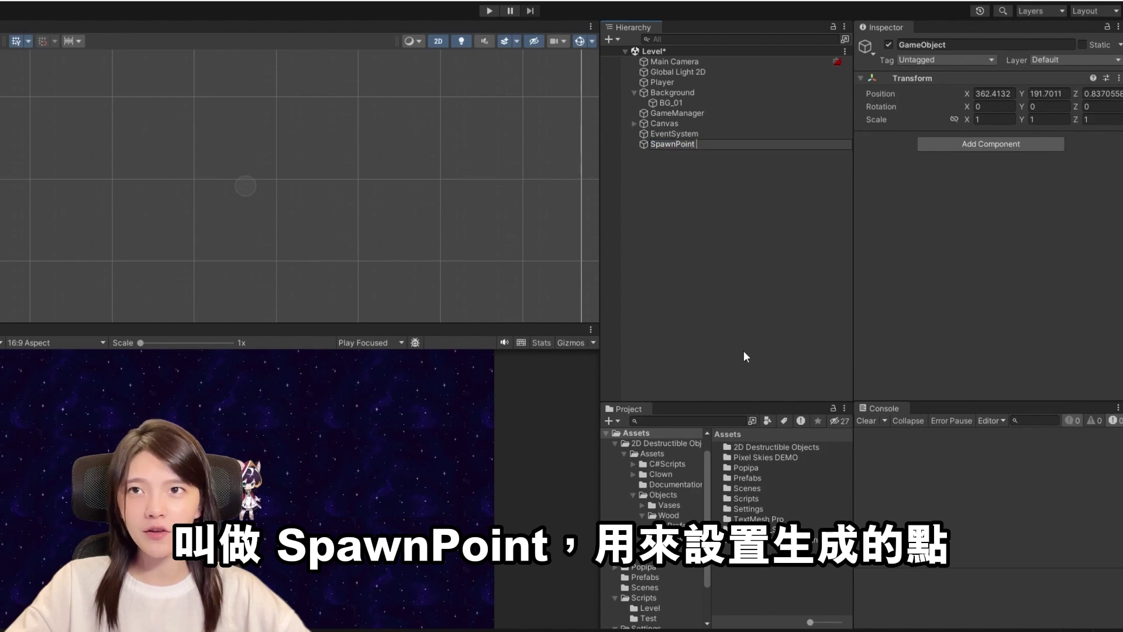
type(")")
key("Return")
Reset the SpawnPoint's transform, move it to the far left, and duplicate it along the top.
right_click(912, 78)
left_click(936, 83)
key("f")
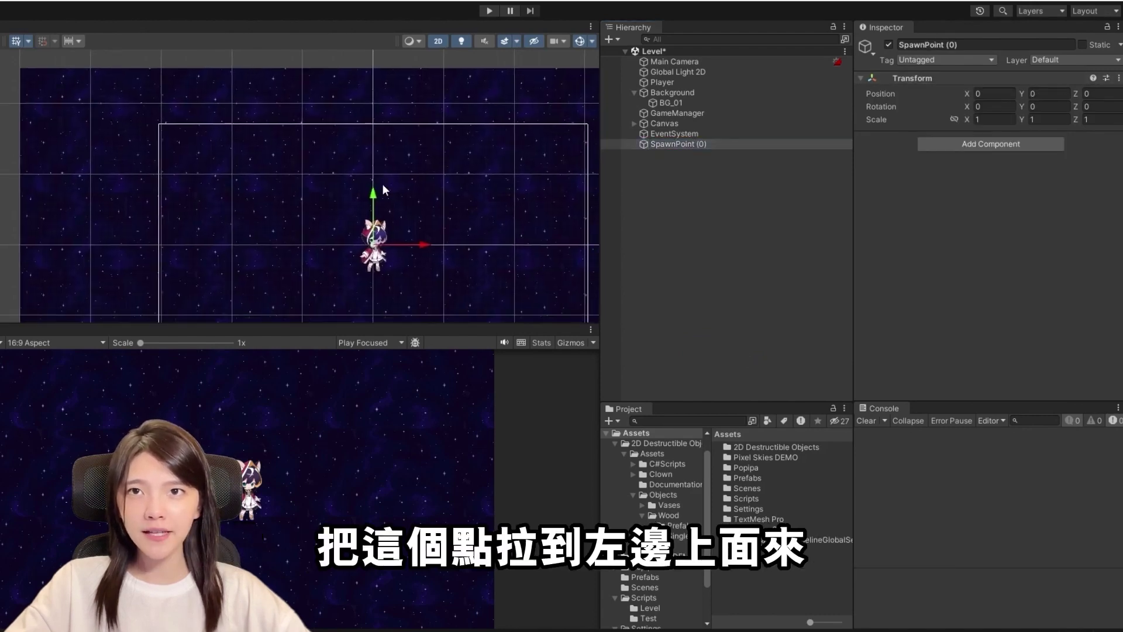
mouse_move(424, 106)
left_mouse_down()
mouse_move(215, 105)
mouse_move(352, 124)
left_mouse_up()
key("ctrl+d")
key("ctrl+d")
key("ctrl+d")
key("ctrl+d")
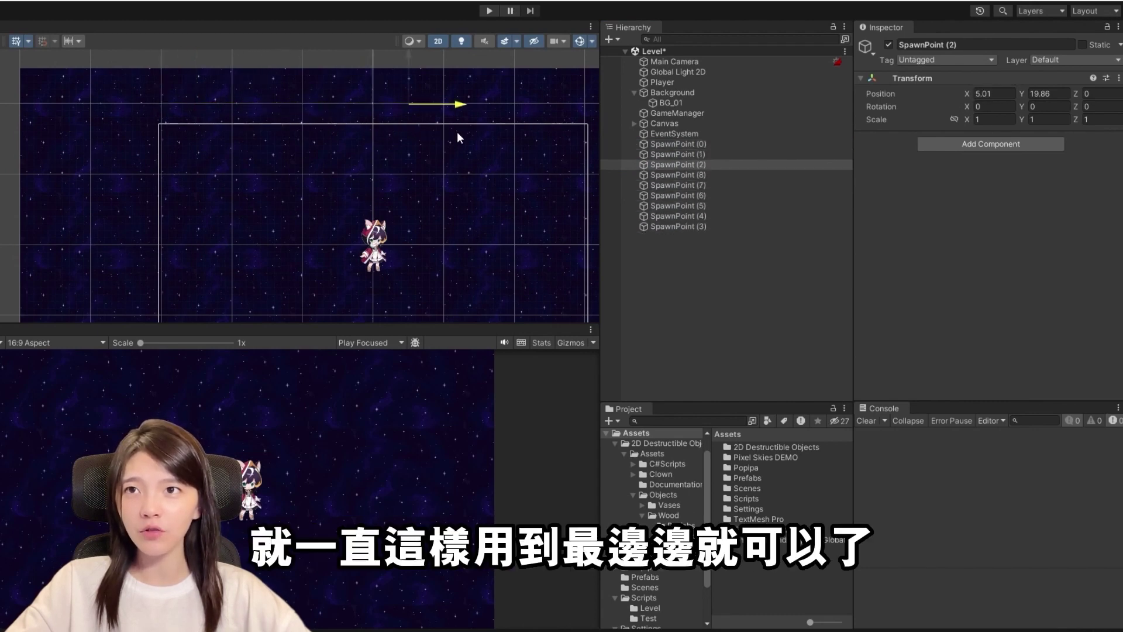
key("ctrl+d")
key("ctrl+d")
key("ctrl+d")
Lock the Inspector on GameManager and drag all 13 spawn points into its Spawn Points list.
double_click(677, 113)
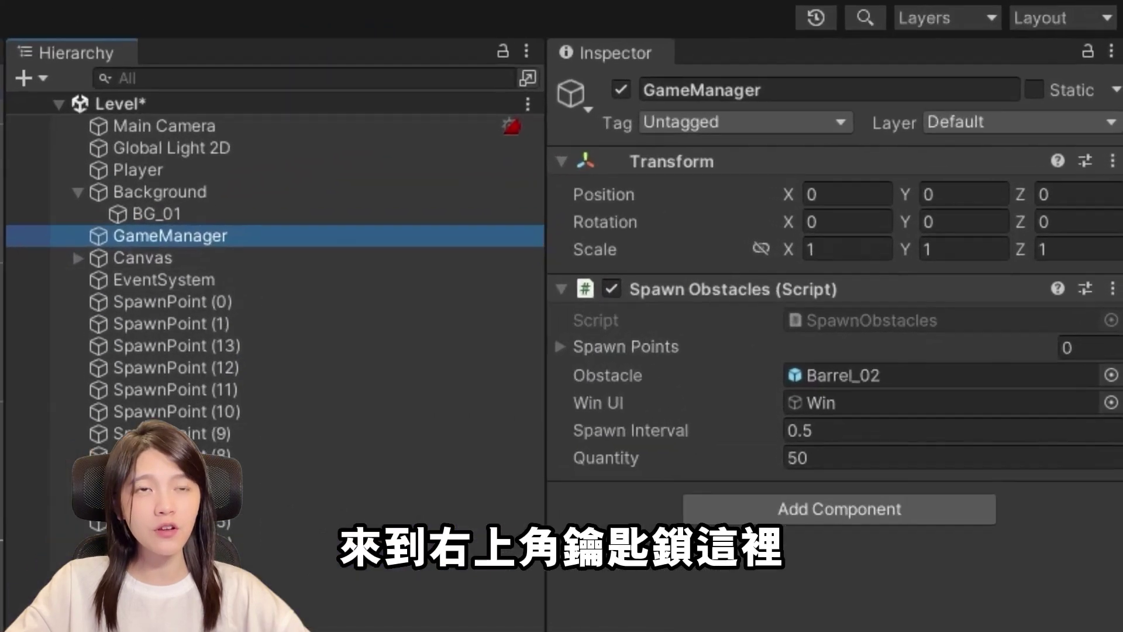
left_click(1086, 55)
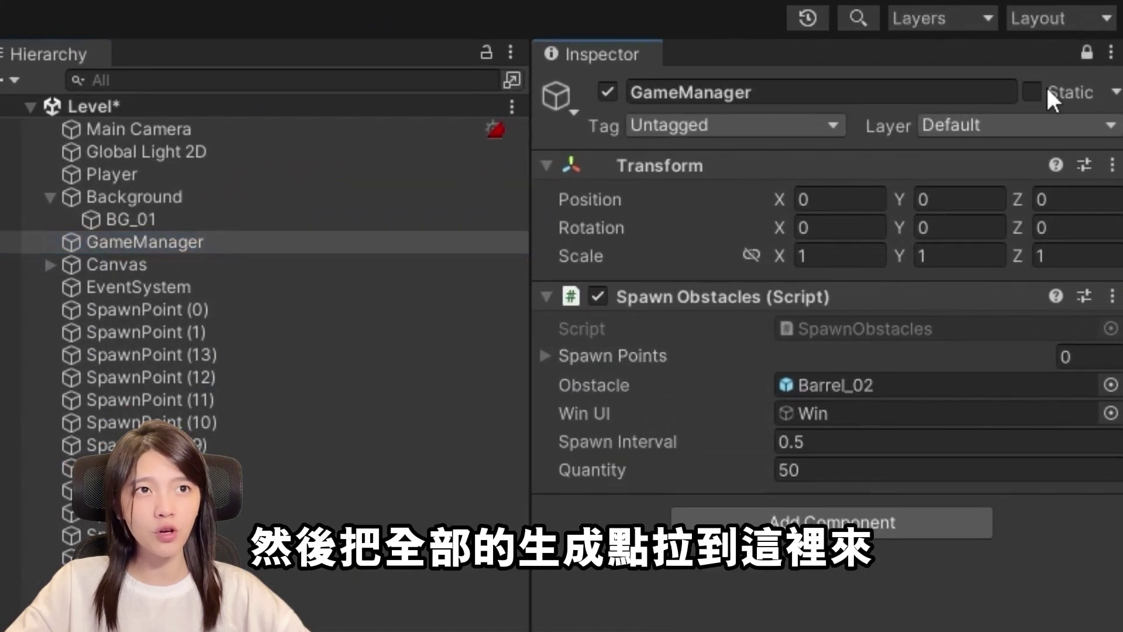
left_click(677, 143)
left_click(673, 270, "shift")
left_click_drag(672, 270, 983, 163)
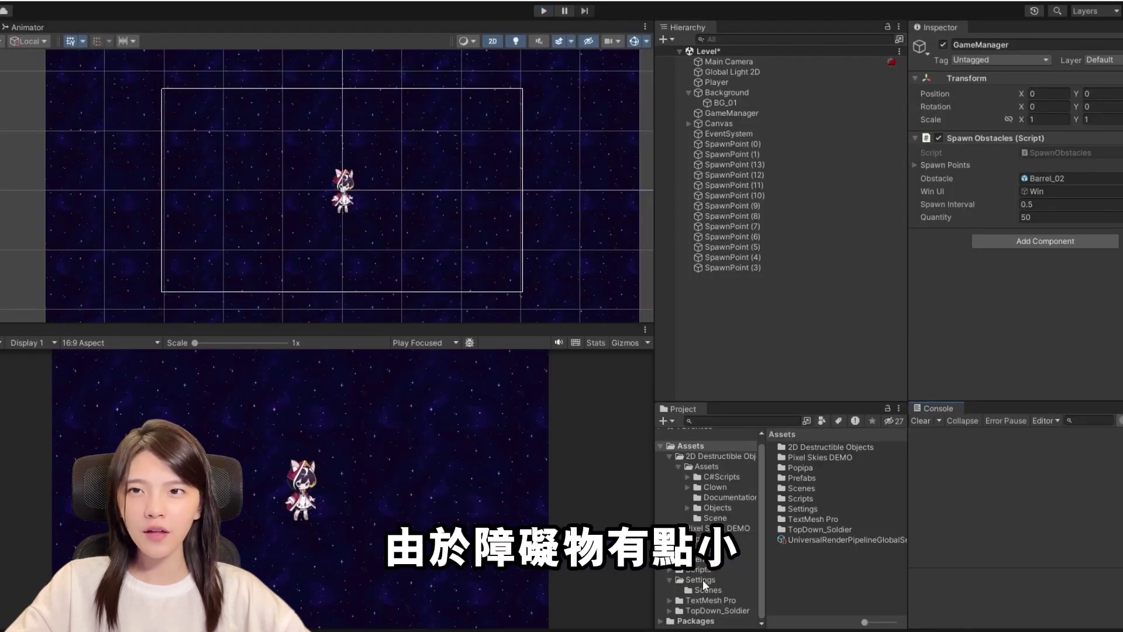
Open the Barrel_02 prefab from the Prefabs folder and scale it to 2 on every axis.
left_click(705, 548)
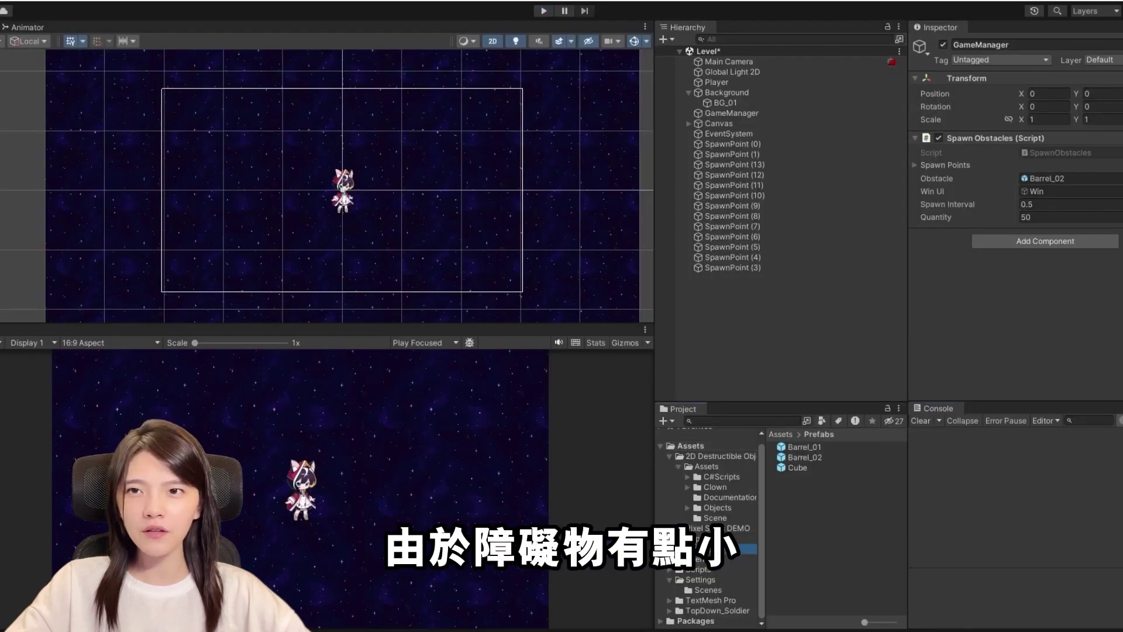
double_click(815, 457)
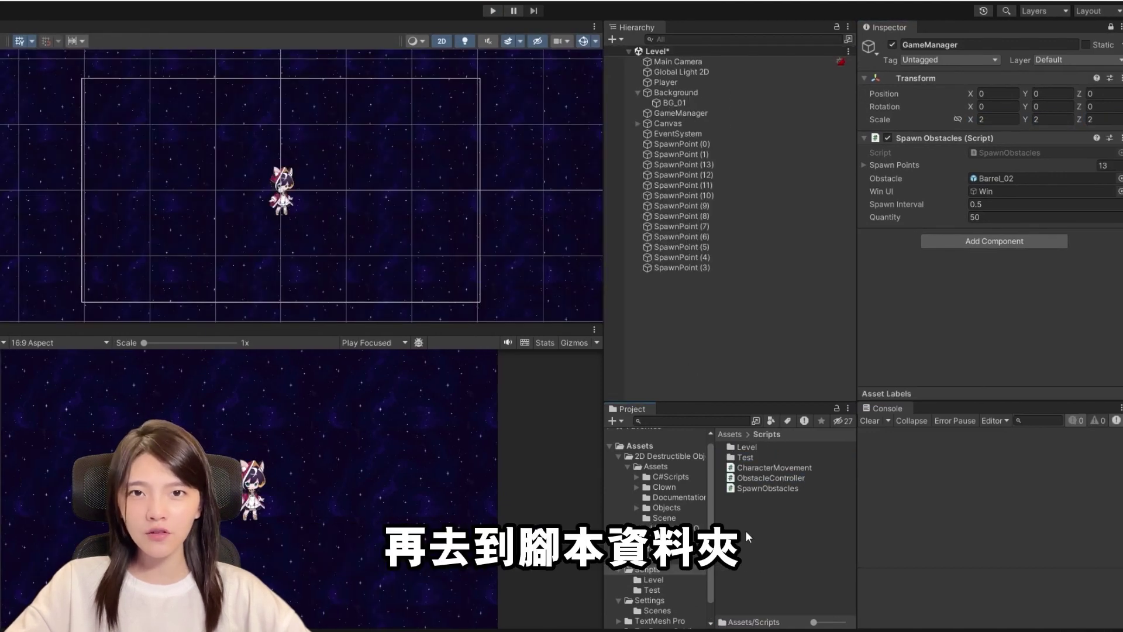
right_click(745, 531)
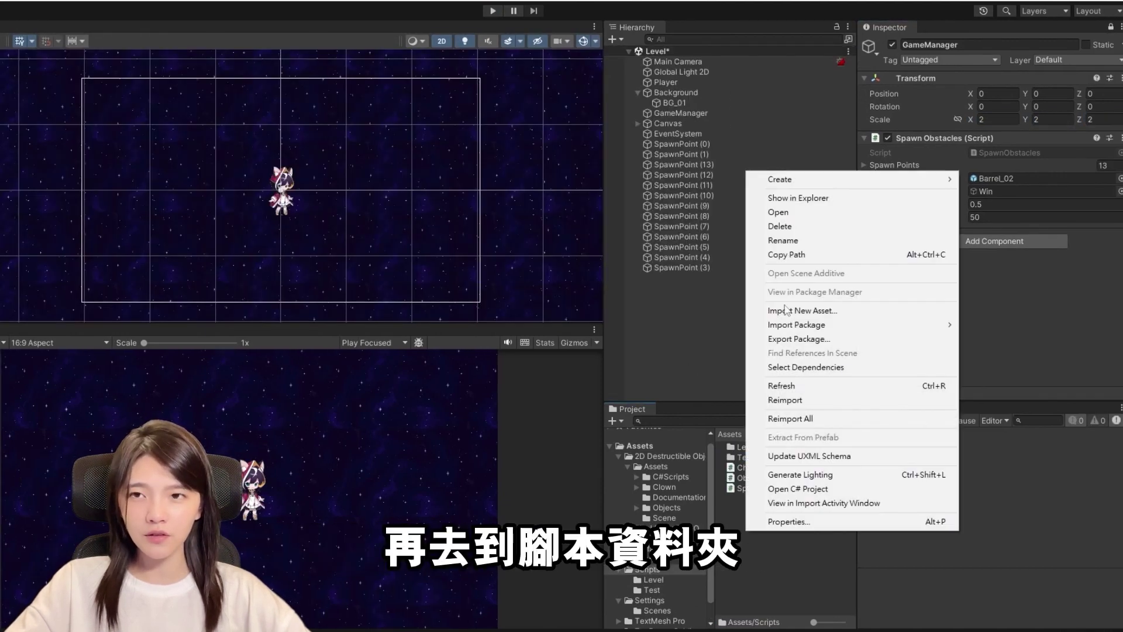
Create the PlayerTrigger script, remove Start and Update, and add a serialized GameObject _loseUI field.
mouse_move(798, 188)
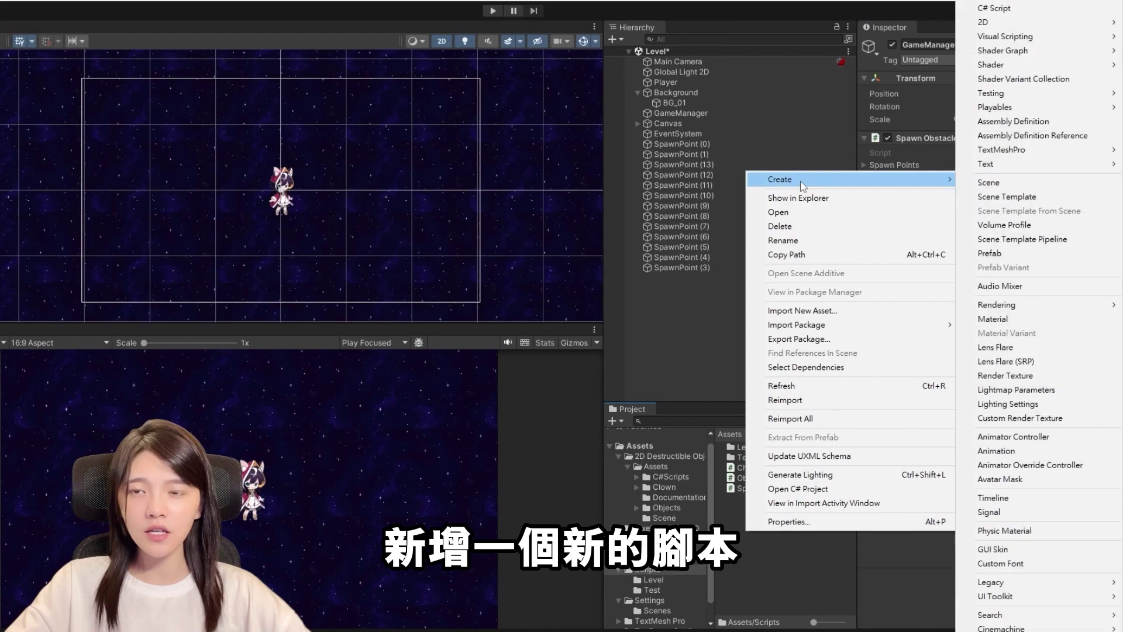
left_click(1017, 10)
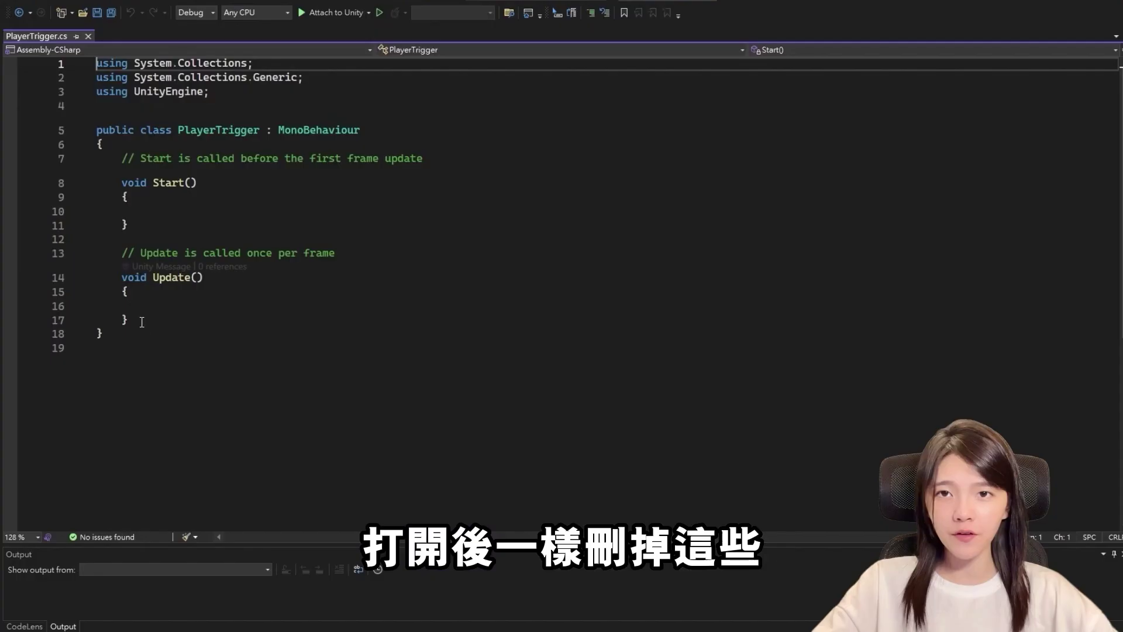
key("BackSpace")
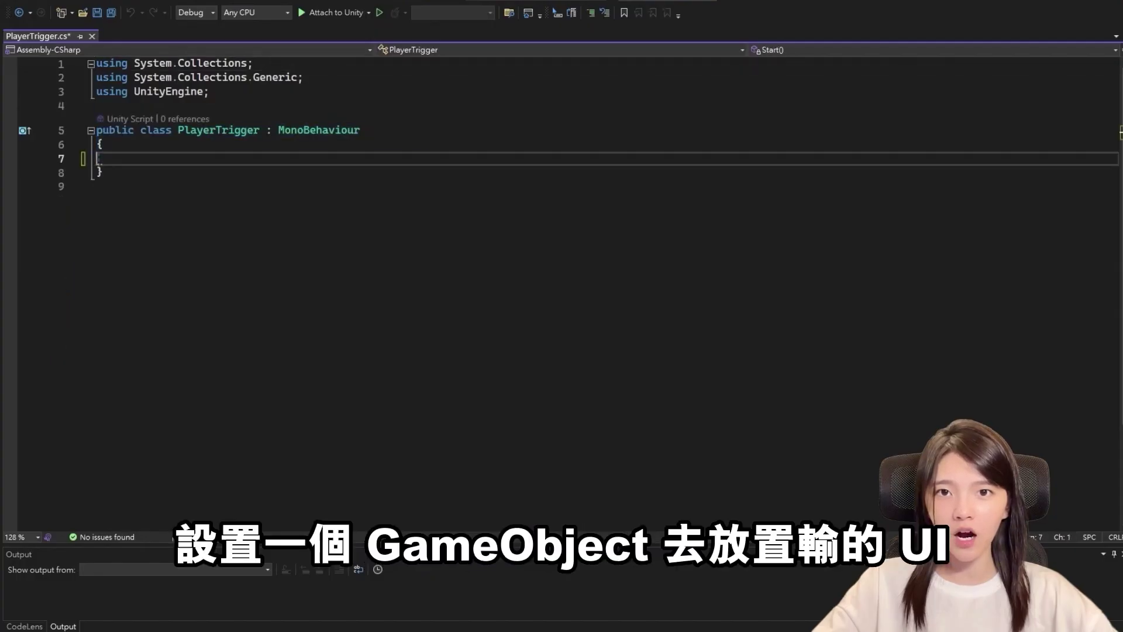
type("[SerializeField] private GameObject _los")
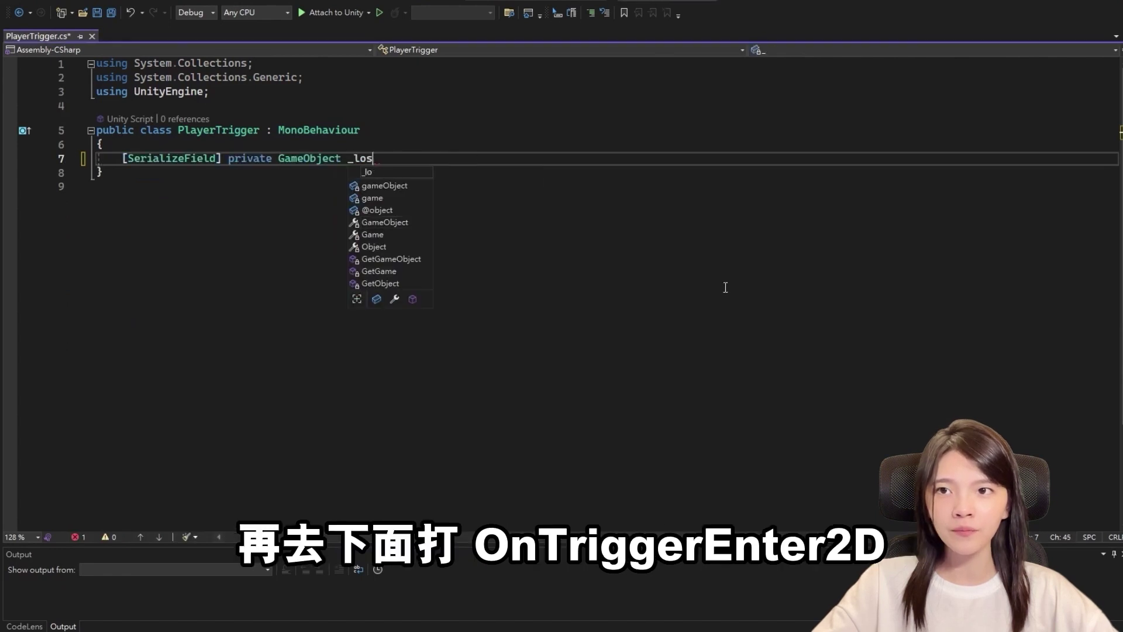
type("eUI;")
key("Return")
key("Return")
Add OnTriggerEnter2D that calls _loseUI.SetActive(true) when the collider is tagged 'Obstacle'.
type("nTrigger")
key("Tab")
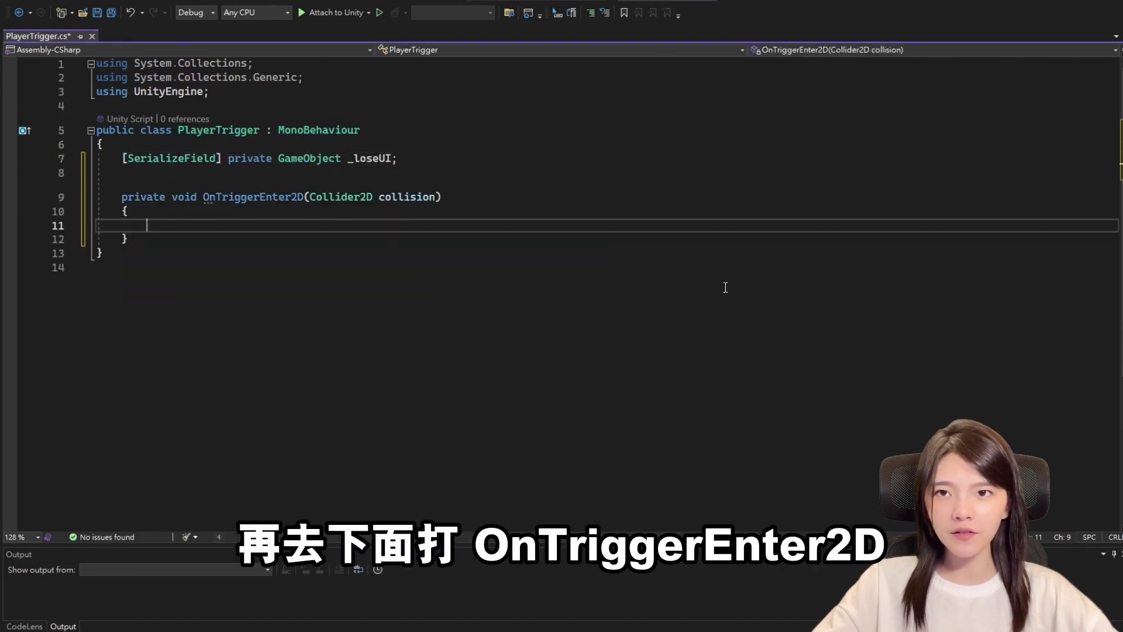
type("if (collision.tag ==")
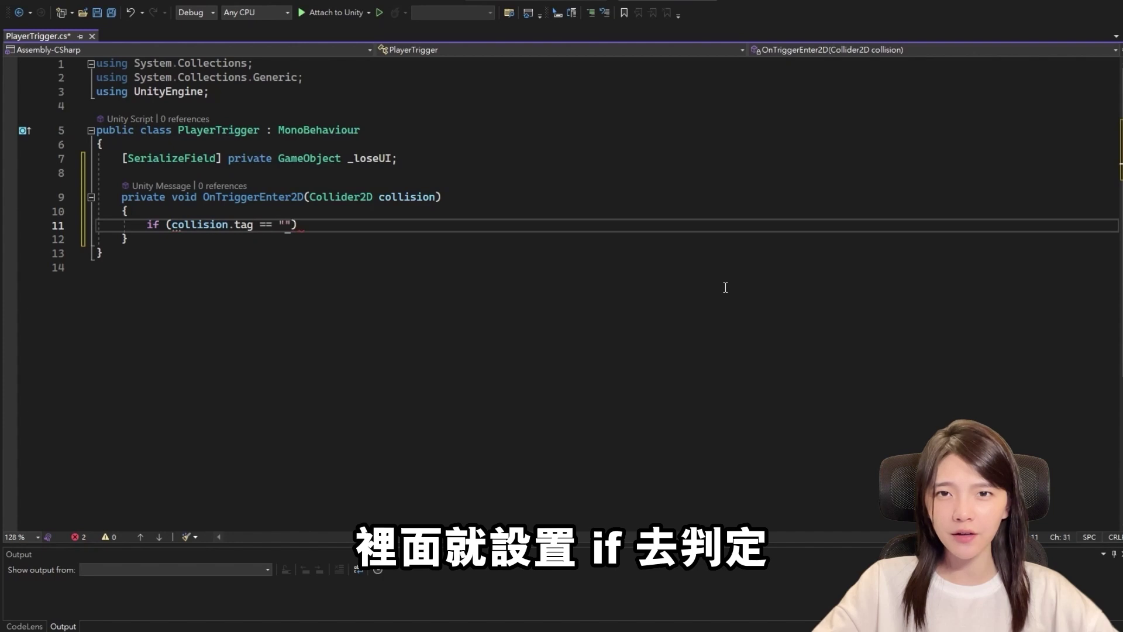
type("cle")
key("End")
key("Return")
type("{")
key("Return")
type("_loseUI")
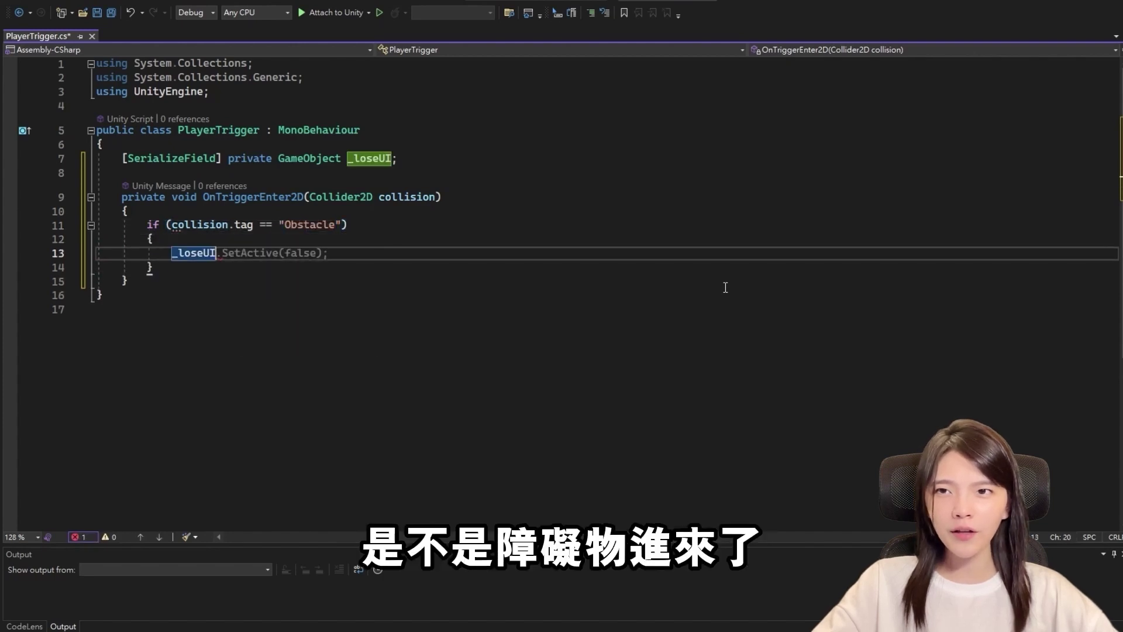
type(".Set(true;")
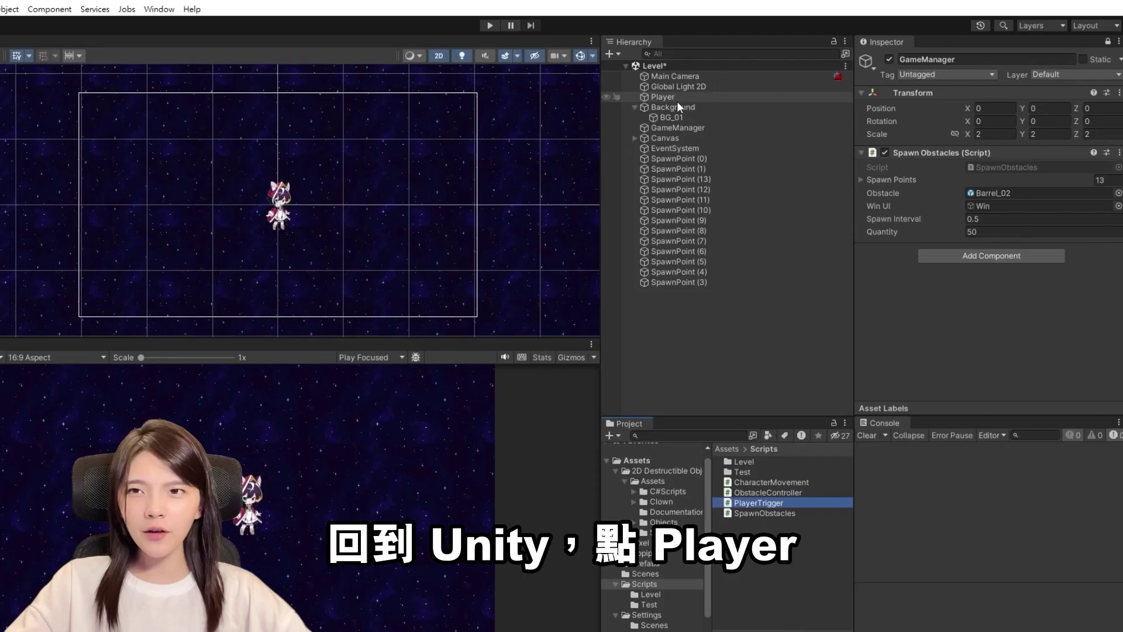
Add the PlayerTrigger component to Player and set its Lose UI to Canvas/Lose.
left_click(673, 97)
scroll(988, 264, "down", 10)
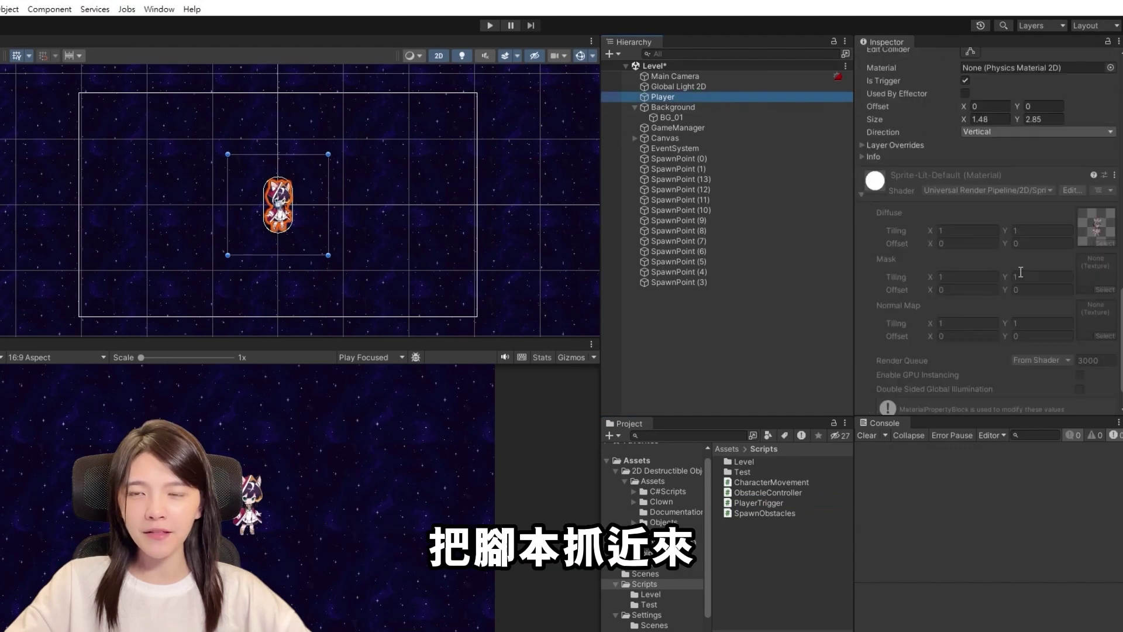
left_click_drag(765, 506, 995, 328)
scroll(1023, 263, "down", 2)
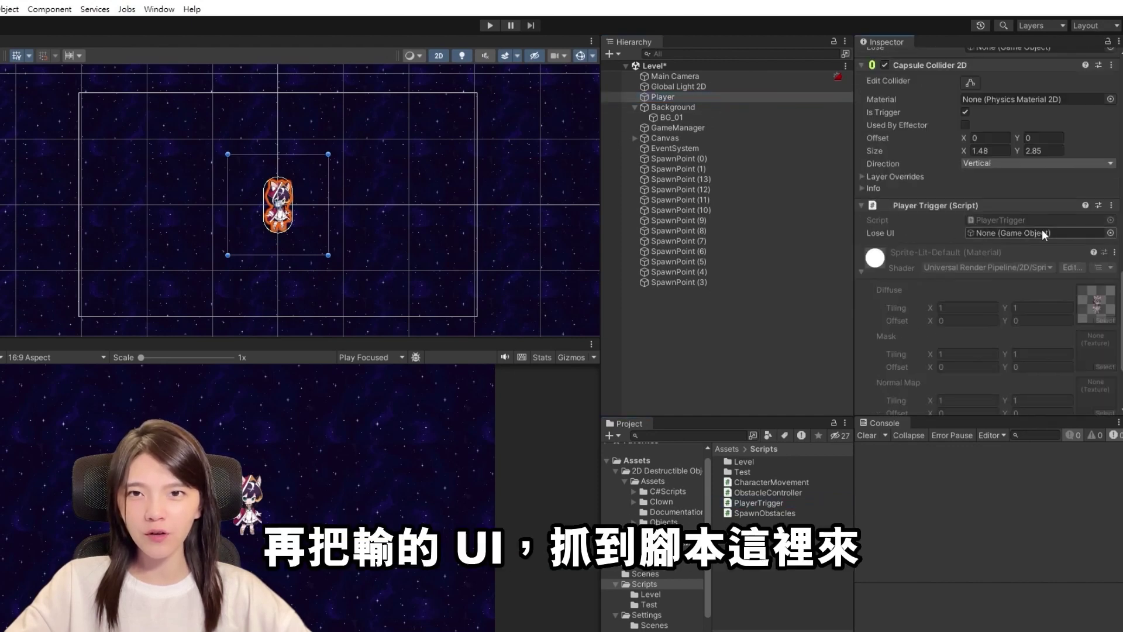
left_click(635, 138)
left_click_drag(667, 158, 1033, 233)
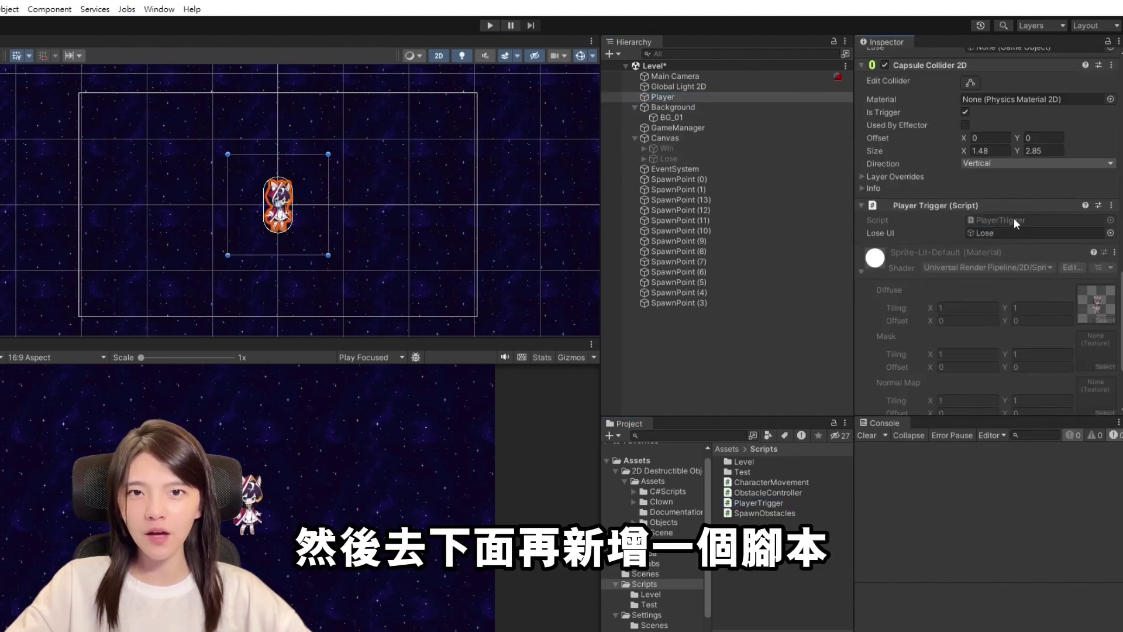
Create a SceneController C# script and begin a public LoadScene(string) method.
right_click(757, 551)
left_click(994, 217)
type("Scene")
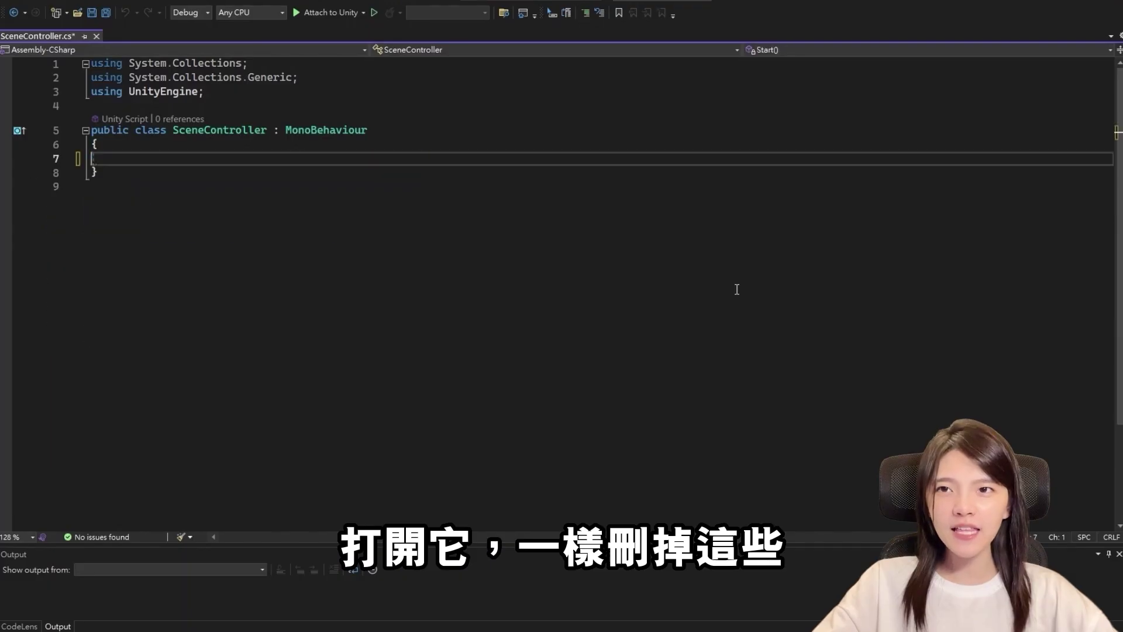
type("public void LoadScen")
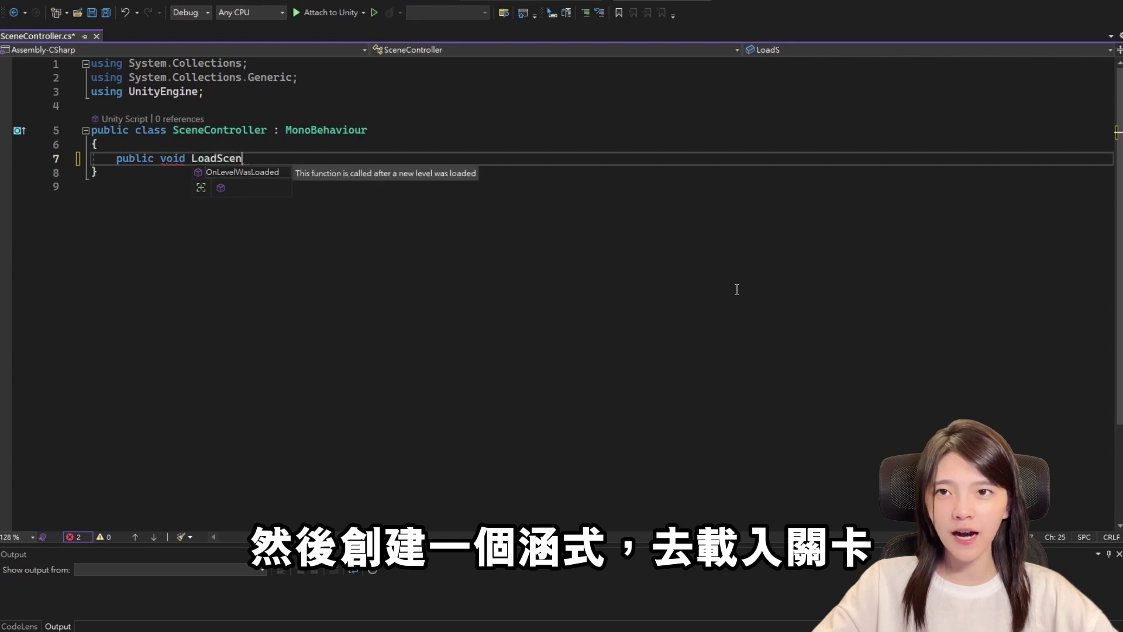
type("e(string sceneName")
Give LoadScene a body that calls SceneManager.LoadScene(sceneName).
key("Return")
type("{")
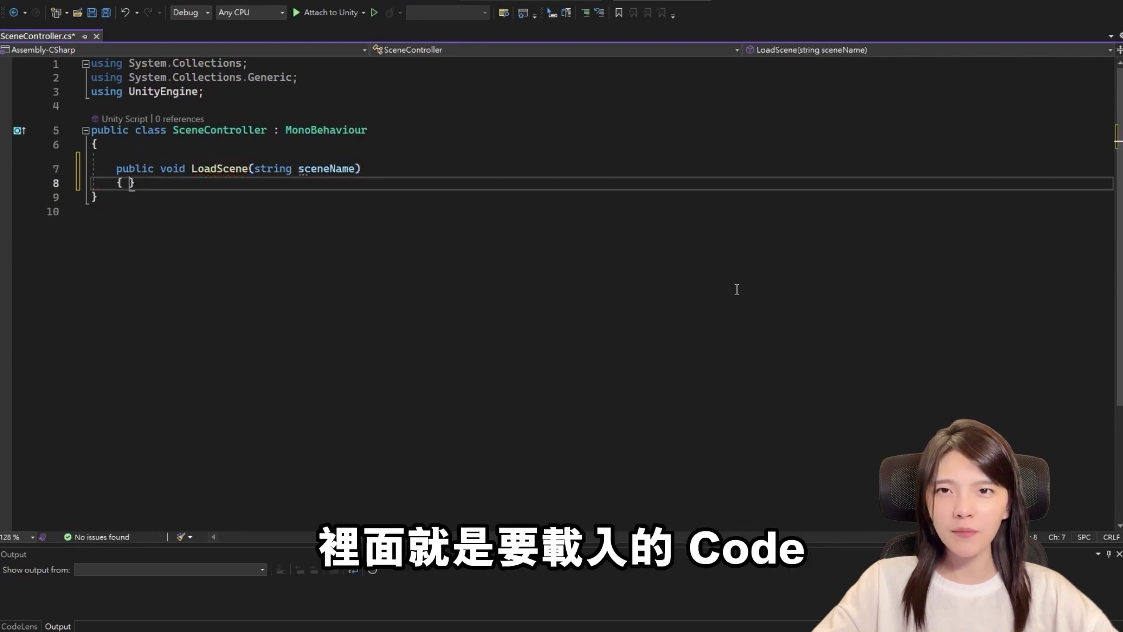
key("Return")
type("SceneManager.LoadScene(sceneName);")
key("Down")
key("Return")
key("Return")
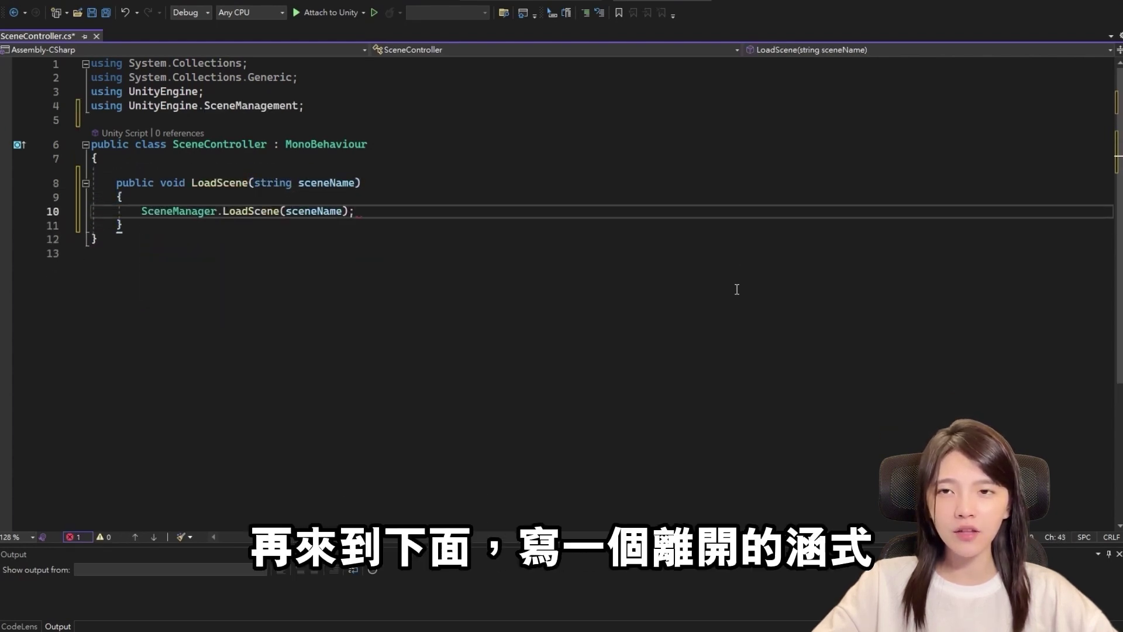
Add a Quit() method calling Application.Quit and, under #if UNITY_EDITOR, EditorApplication.ExitPlaymode.
type("public void Quit()")
key("Return")
type("{")
key("Return")
type("Application.Quit();")
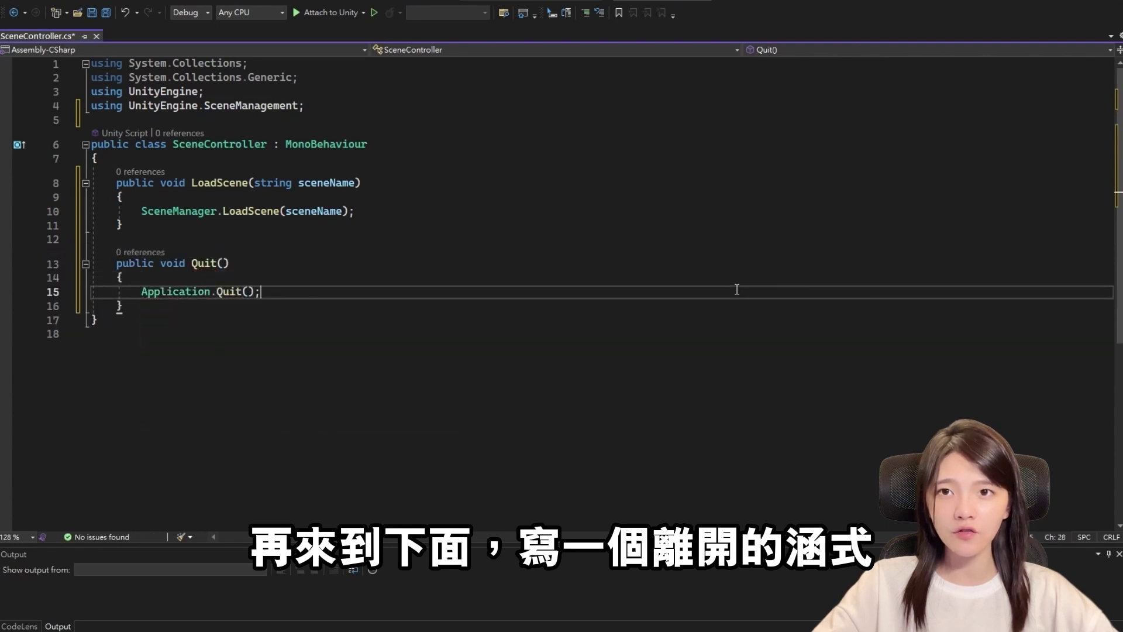
key("Return")
type("#if UNITY_E")
key("Return")
key("Return")
type("UnityE")
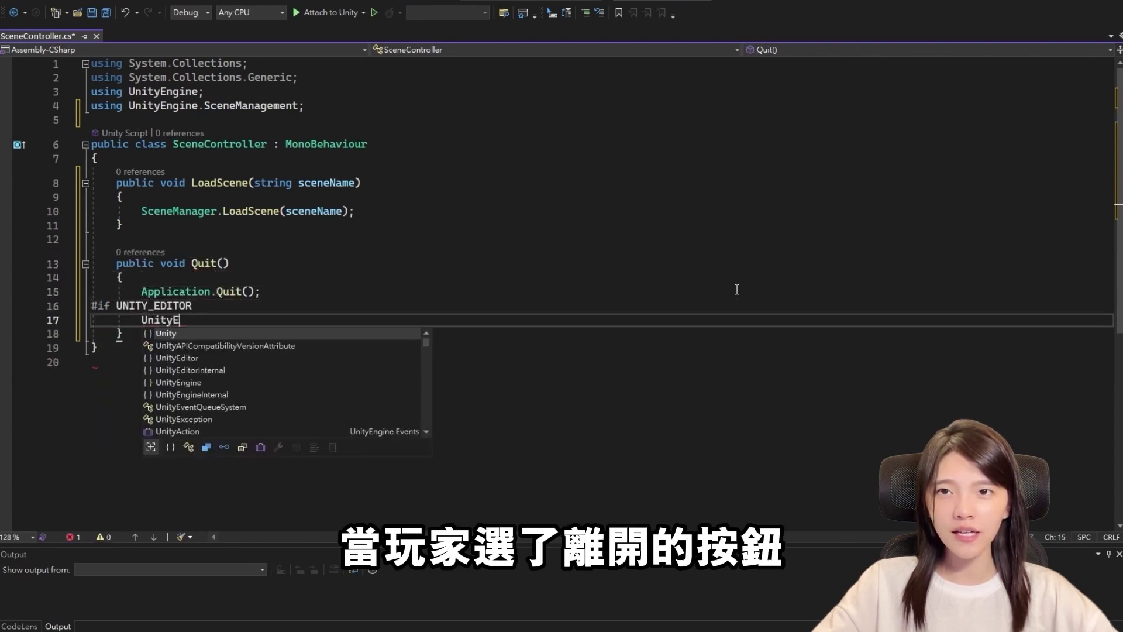
type("ditor.EditorApplication.ExitPlaymode();")
key("Return")
type("#endif")
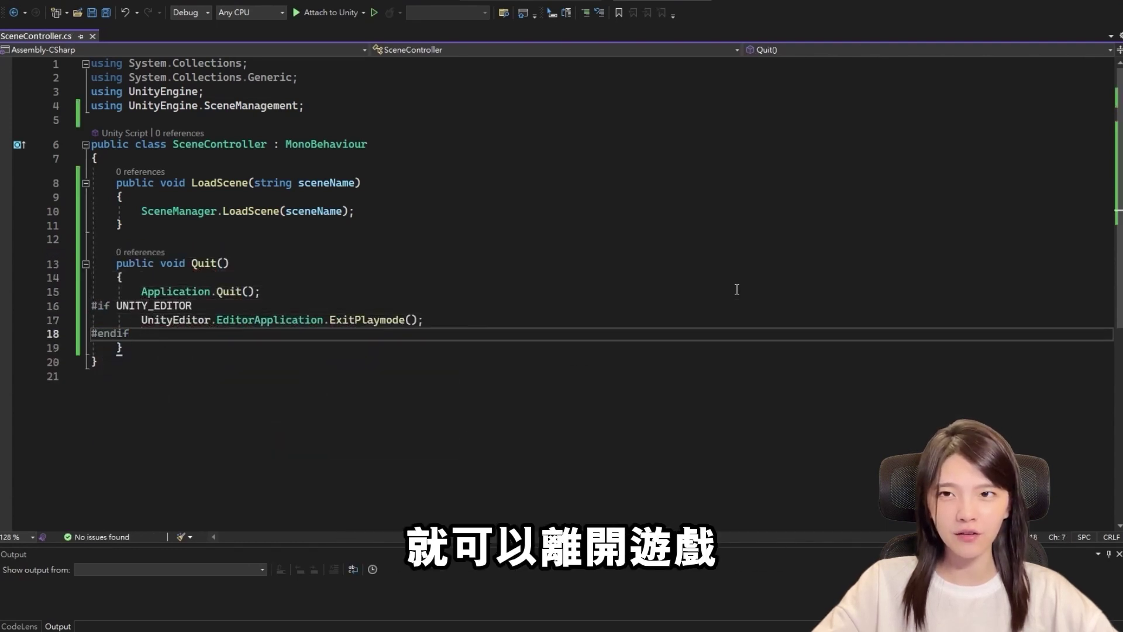
left_click(663, 139)
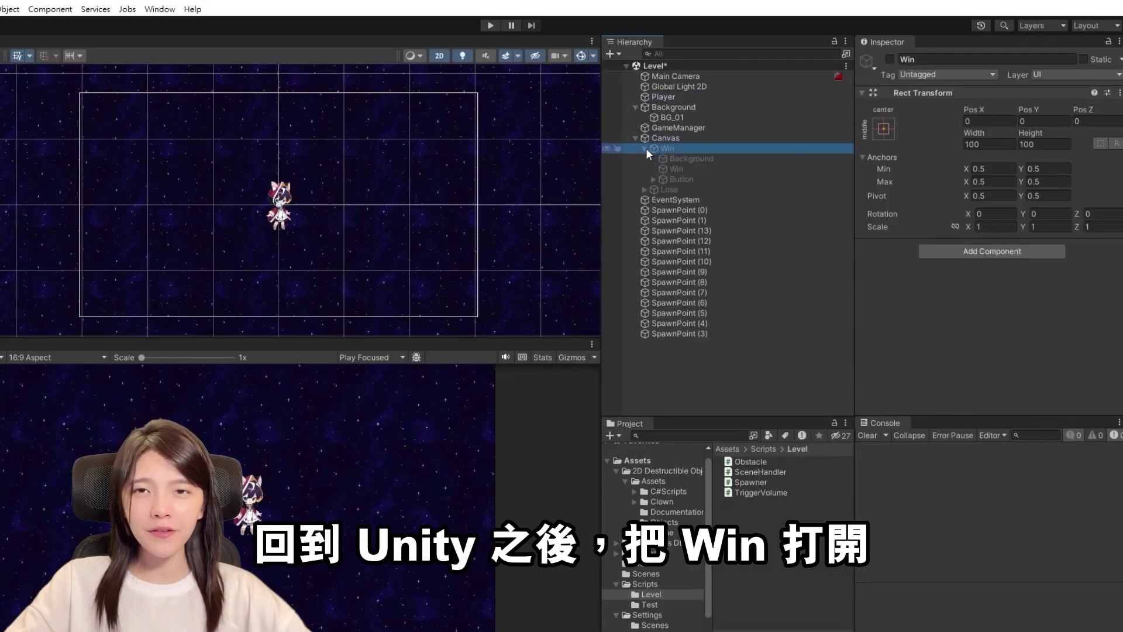
Add an On Click event to the Win button calling SceneHandler.LoadScene with 'Level'.
left_click(651, 179)
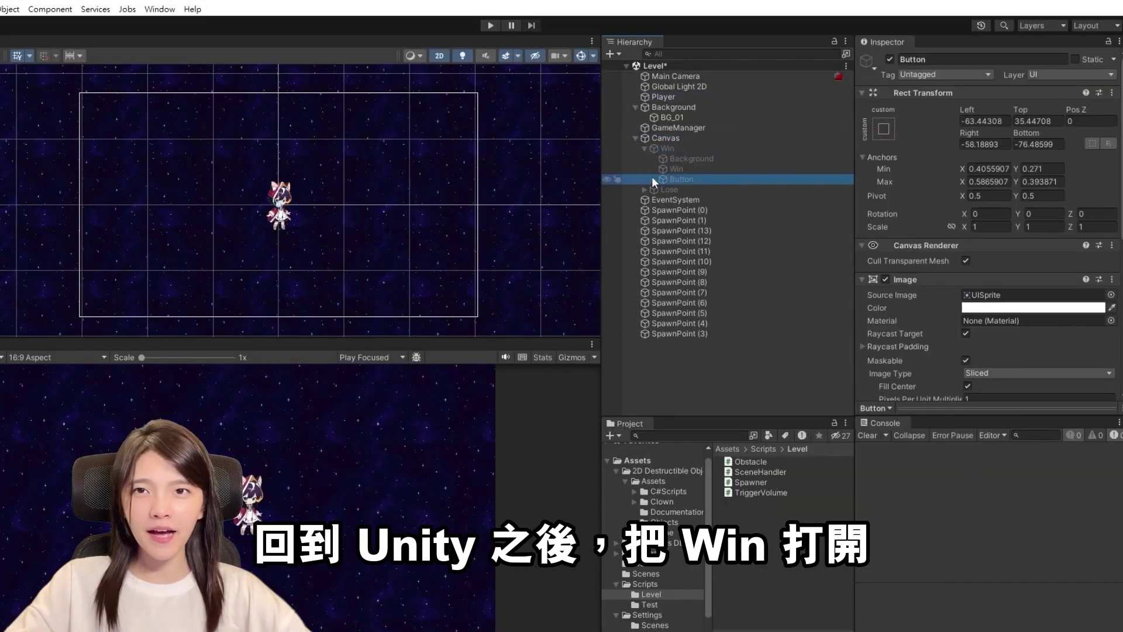
scroll(966, 244, "down", 5)
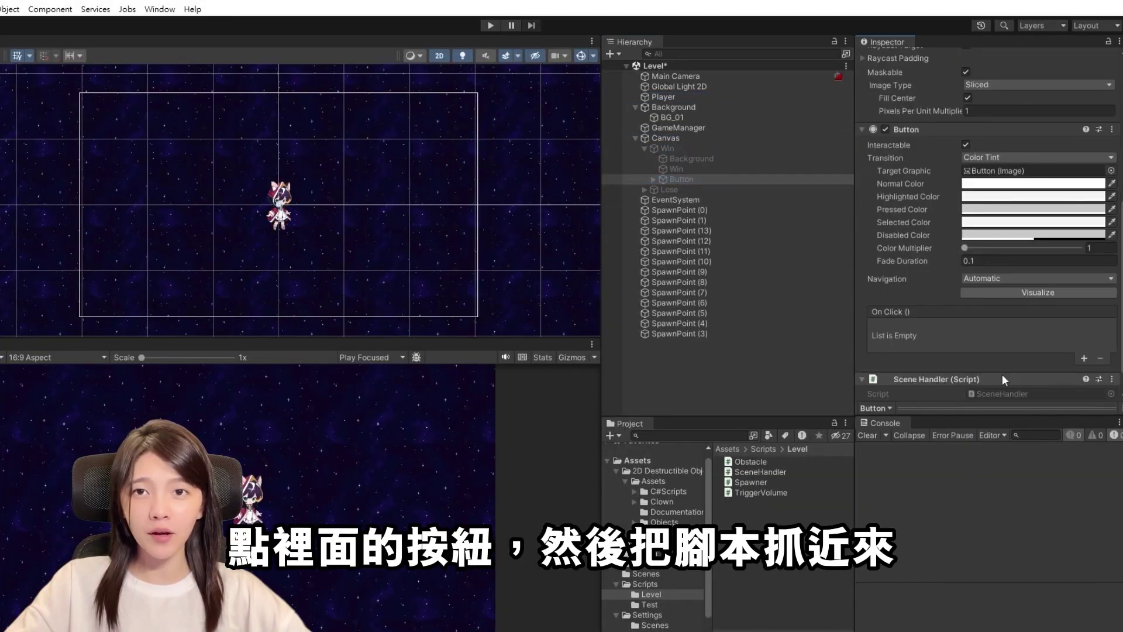
left_click(1084, 357)
scroll(1010, 343, "down", 2)
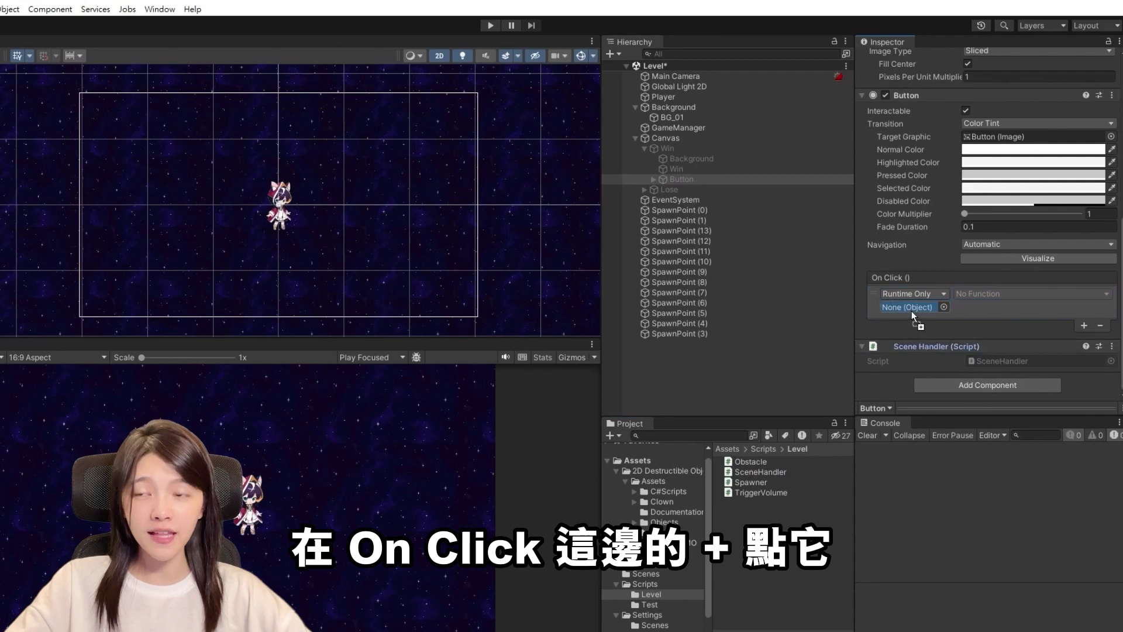
left_click(1001, 294)
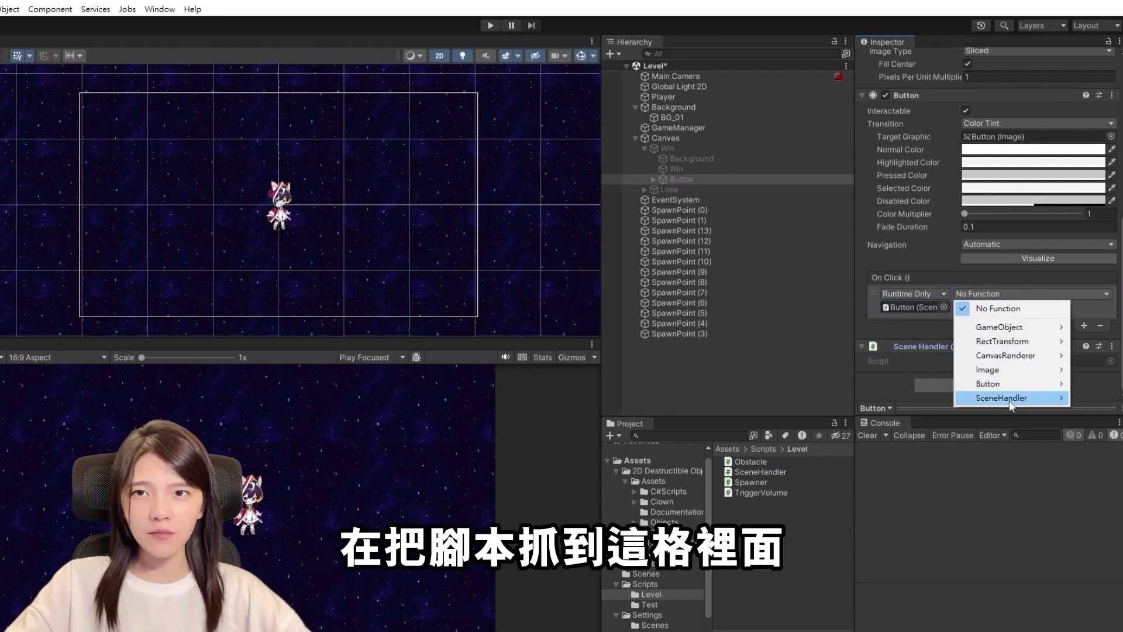
mouse_move(1009, 402)
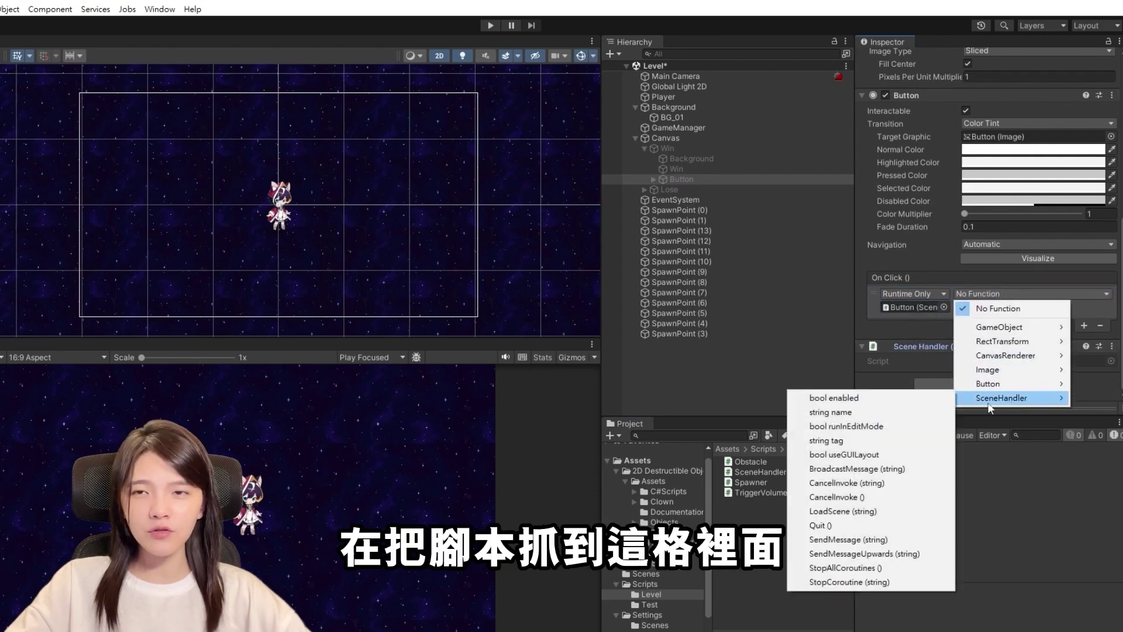
left_click(860, 510)
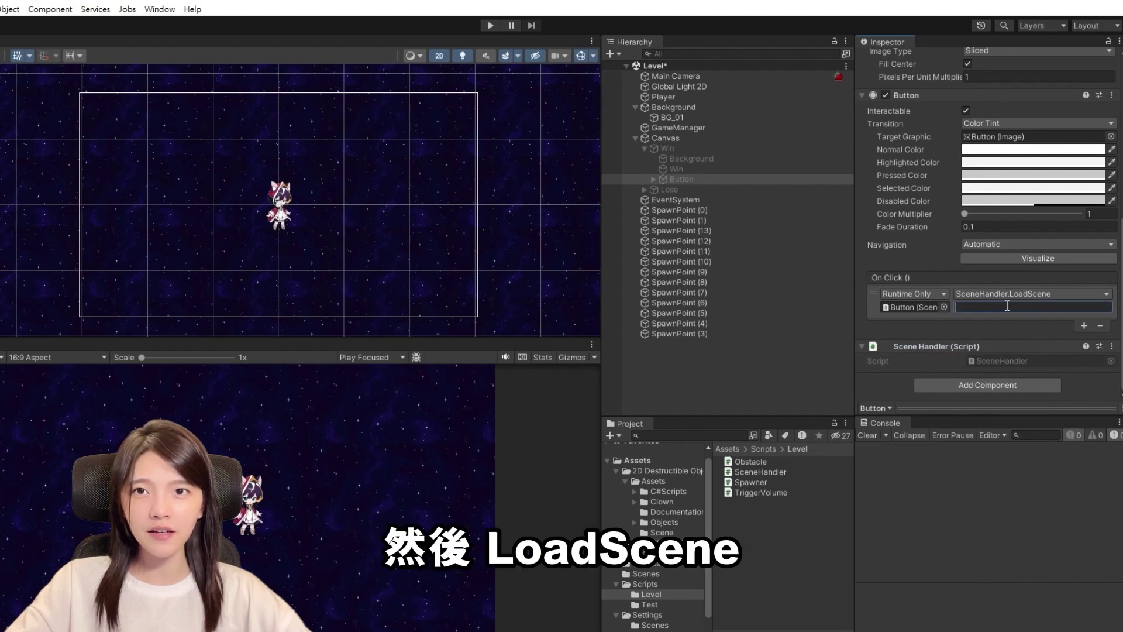
type("Le")
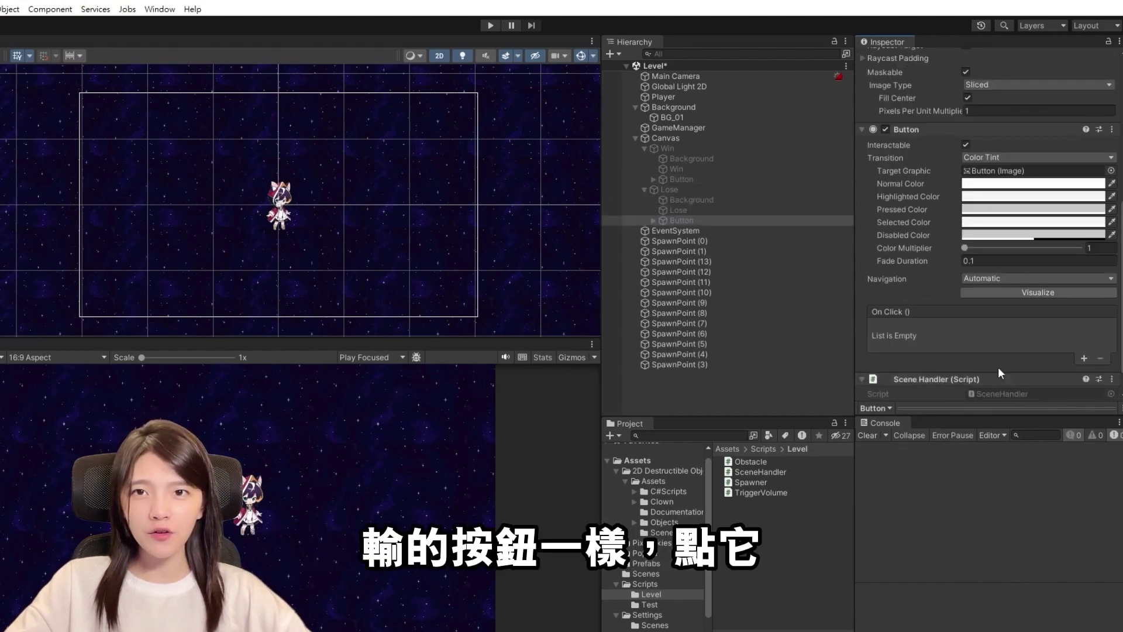
left_click_drag(921, 345, 921, 345)
Add an On Click event to the Lose button calling SceneHandler.LoadScene with 'Level'.
left_click(1029, 328)
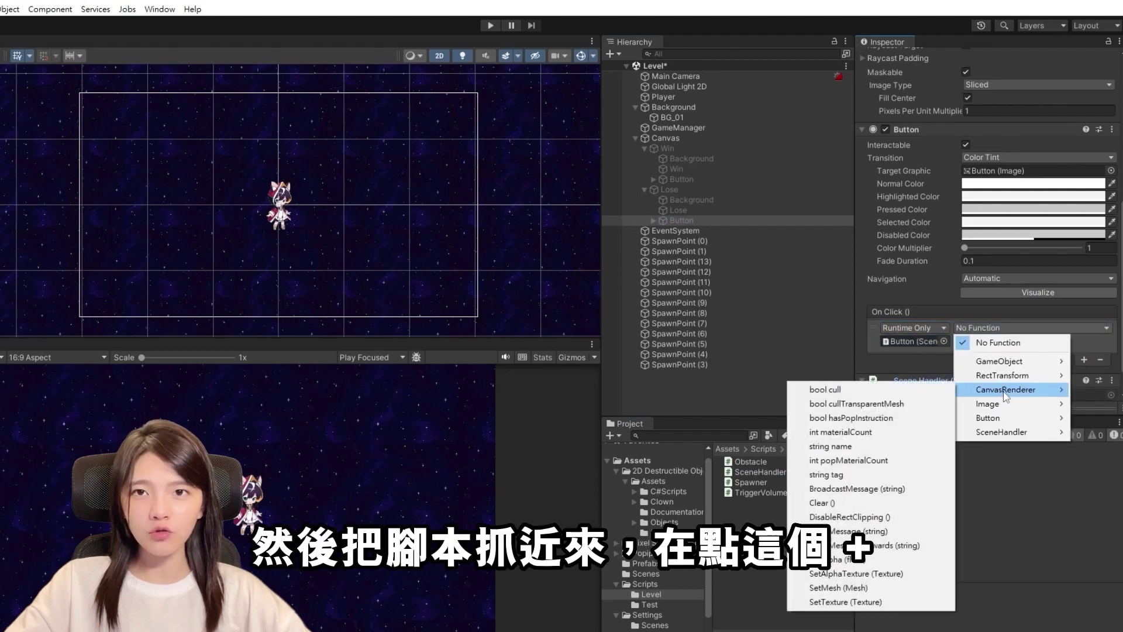
mouse_move(1001, 431)
left_click(882, 546)
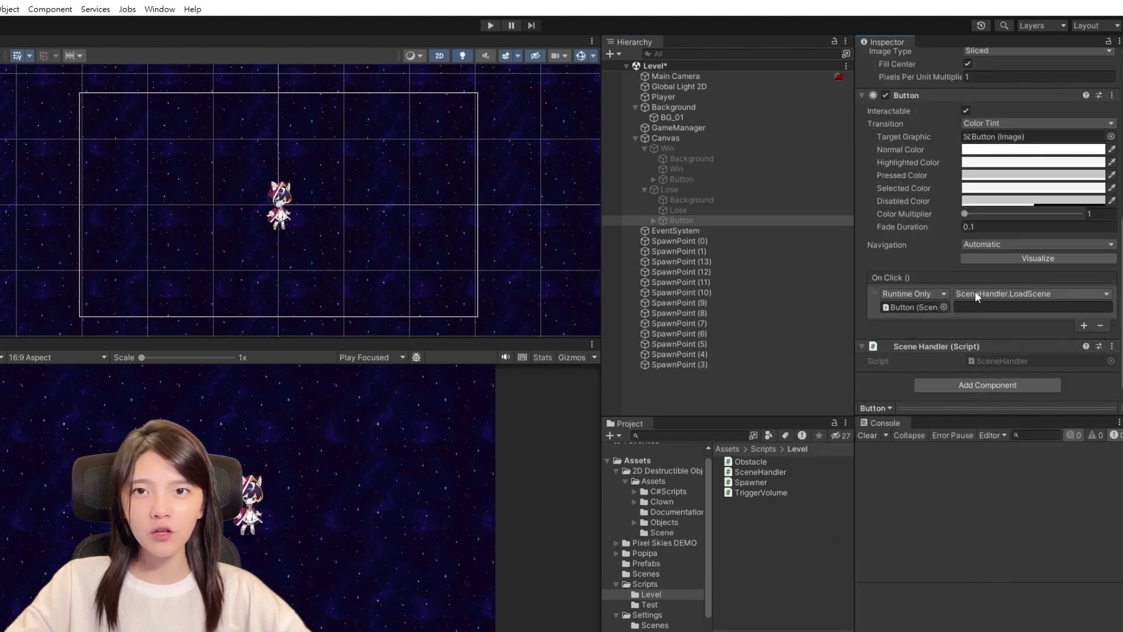
scroll(974, 290, "down", 1)
type("vel")
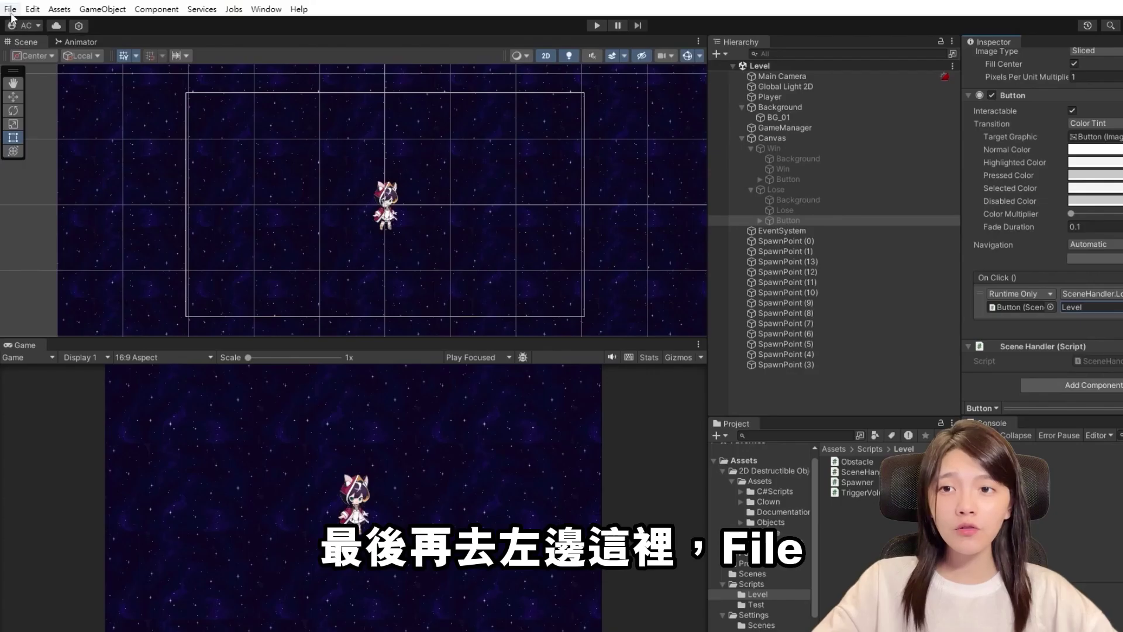
Add the open Level scene to Build Settings and set the Player's Move Speed to 20.
left_click(8, 7)
left_click(100, 170)
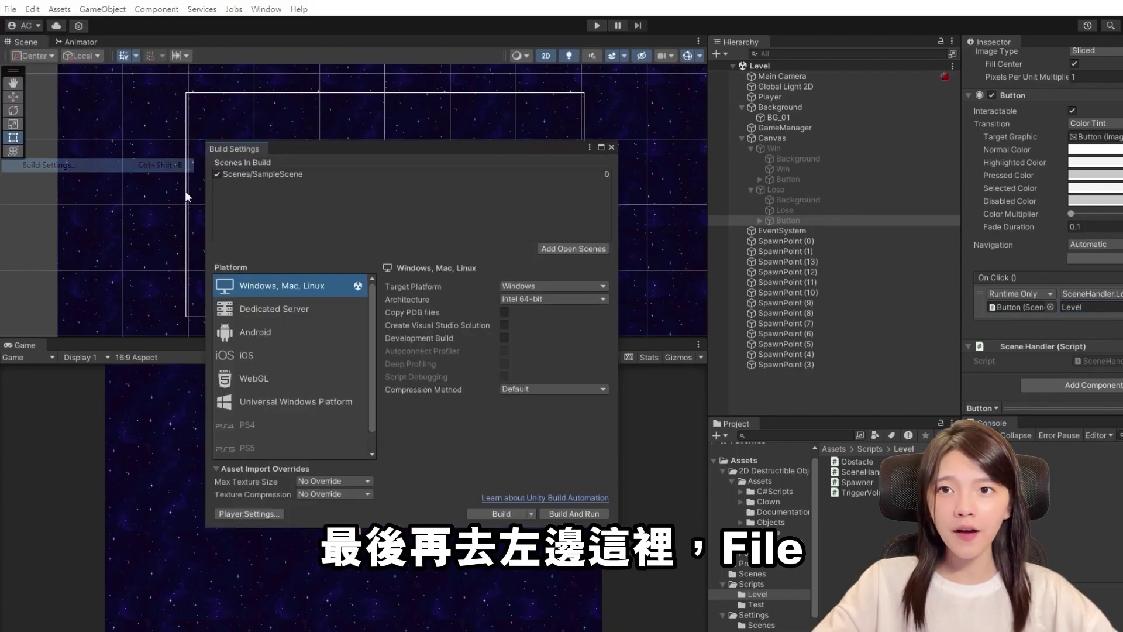
left_click(569, 248)
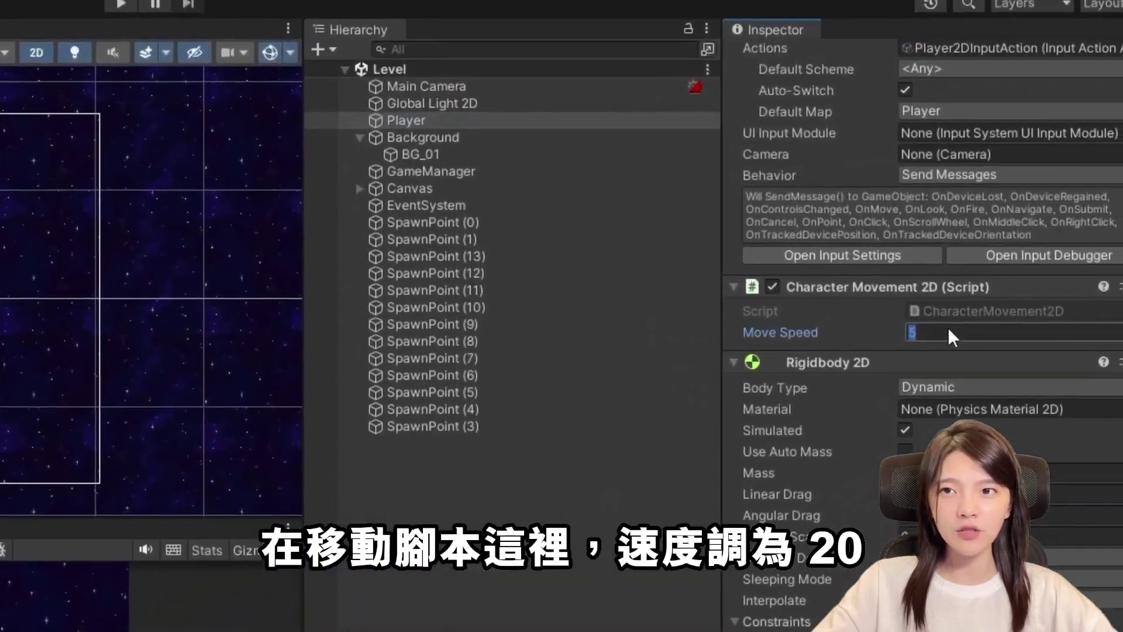
type("20")
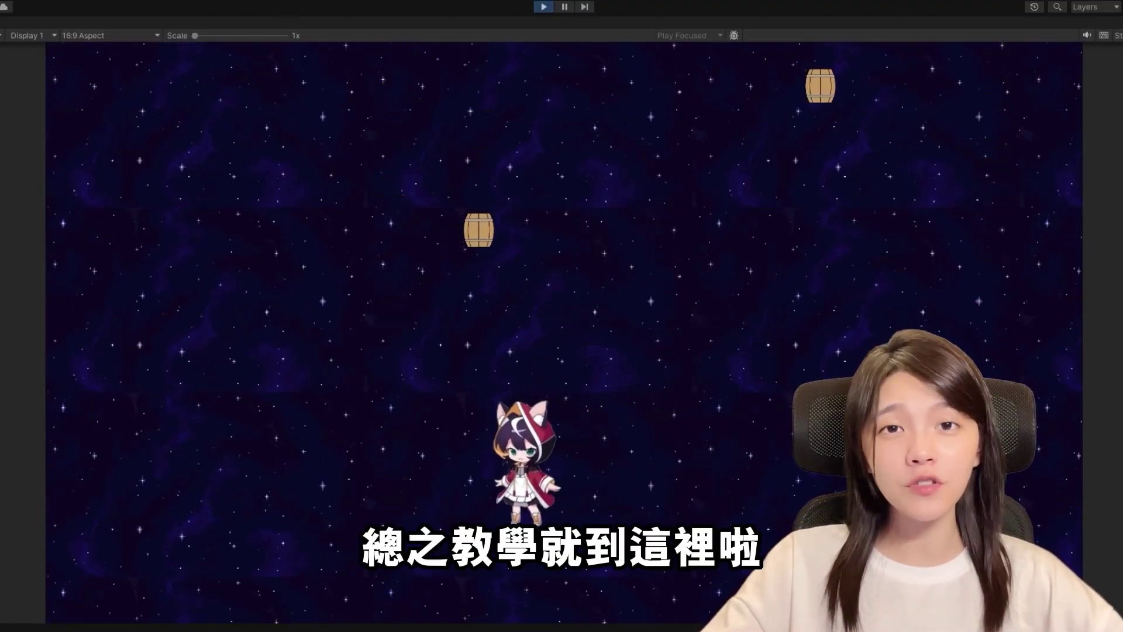
Play the level and move the character left to dodge the falling barrels.
key("Left")
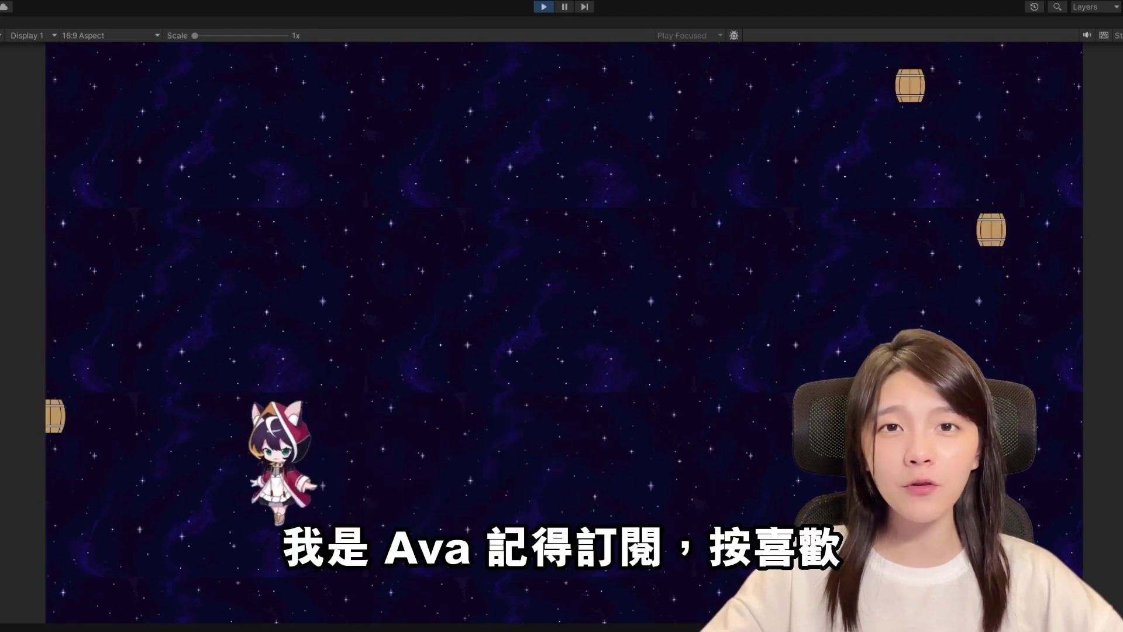